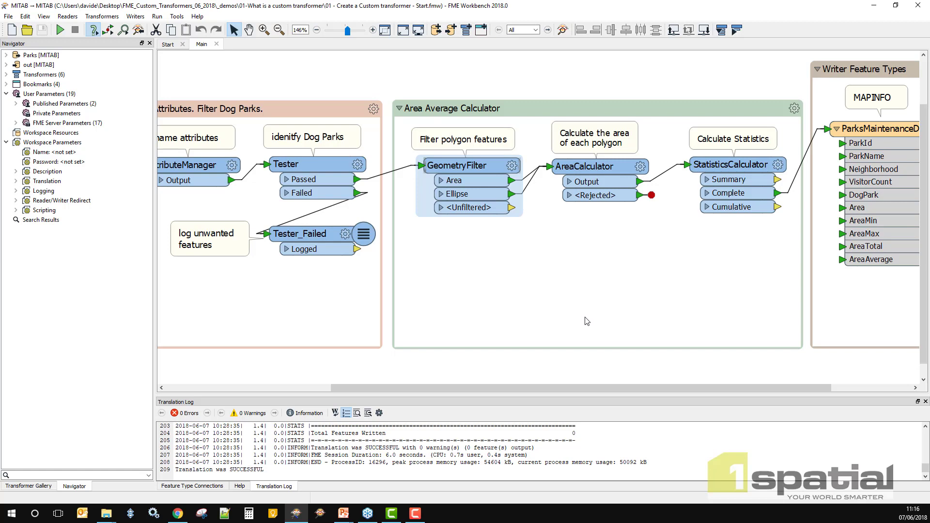
Review the AreaCalculator transformer's parameters and leave them as they are
double_click(583, 166)
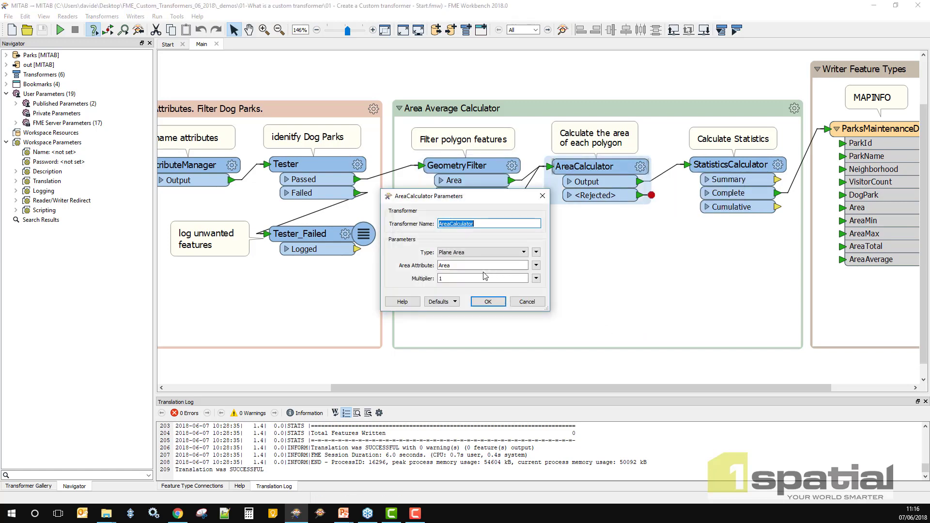
click(527, 302)
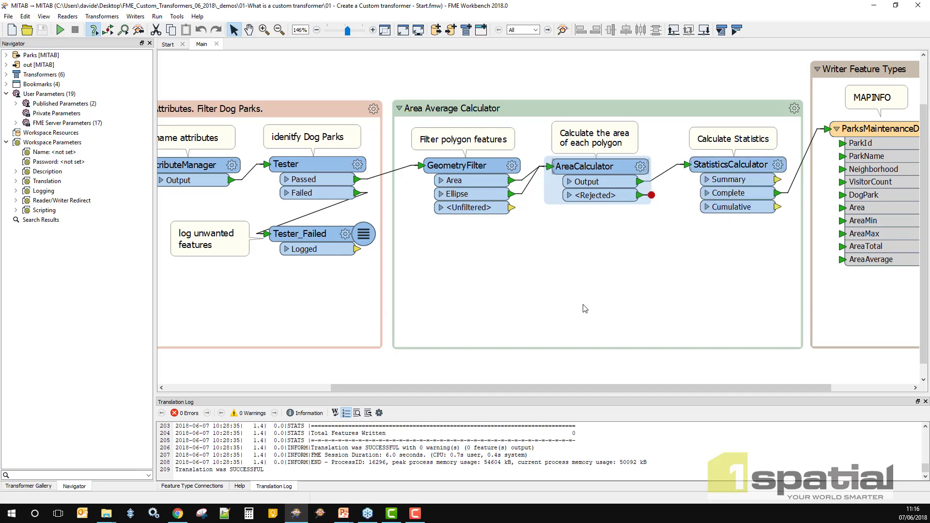
drag(400, 278, 839, 130)
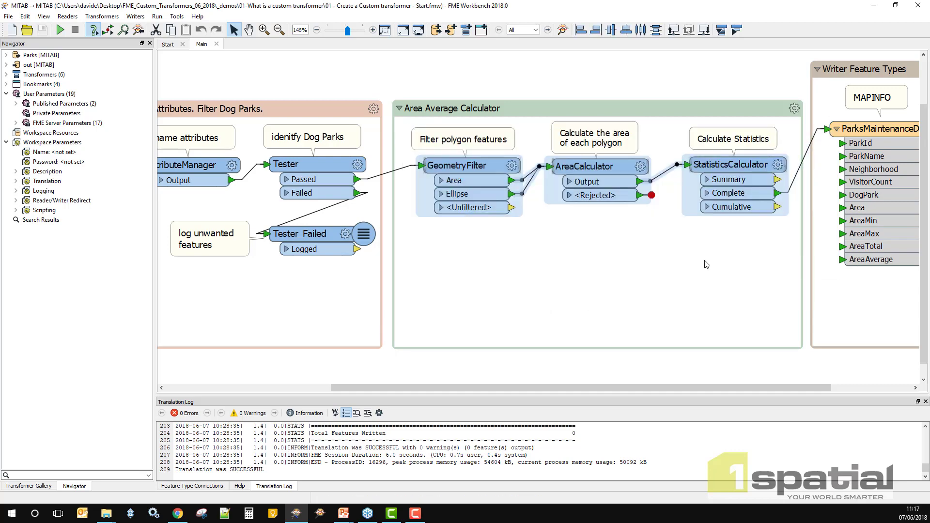
right_click(591, 170)
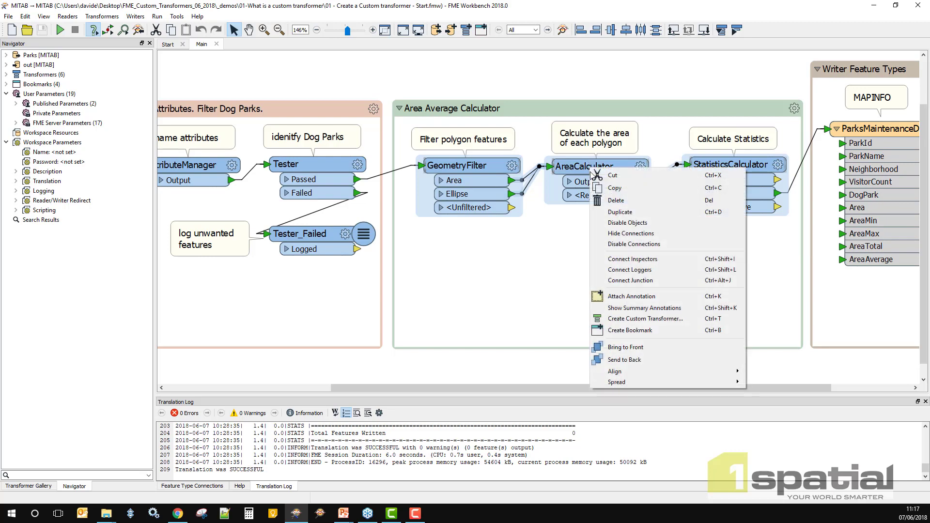
click(505, 290)
Start a custom transformer from the Area Average Calculator bookmark and name it AreaAverageCalculator
click(524, 109)
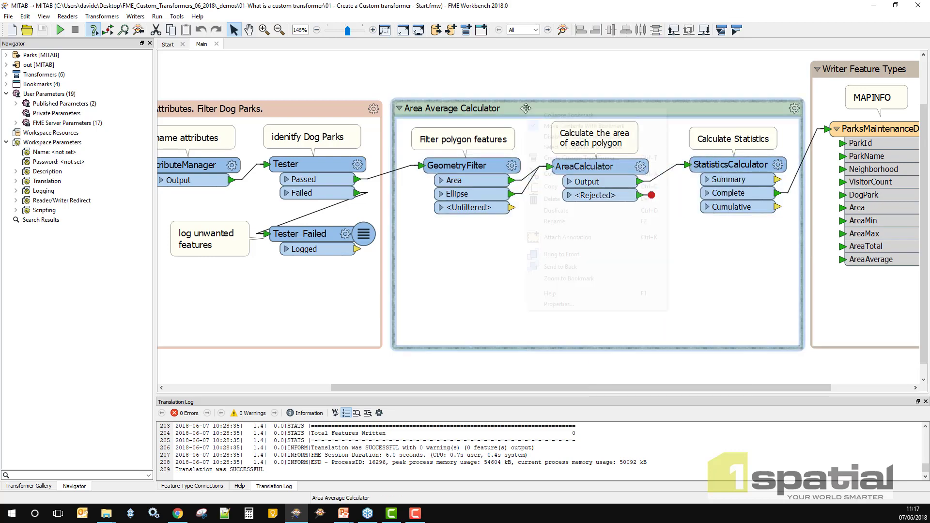
right_click(526, 108)
click(573, 160)
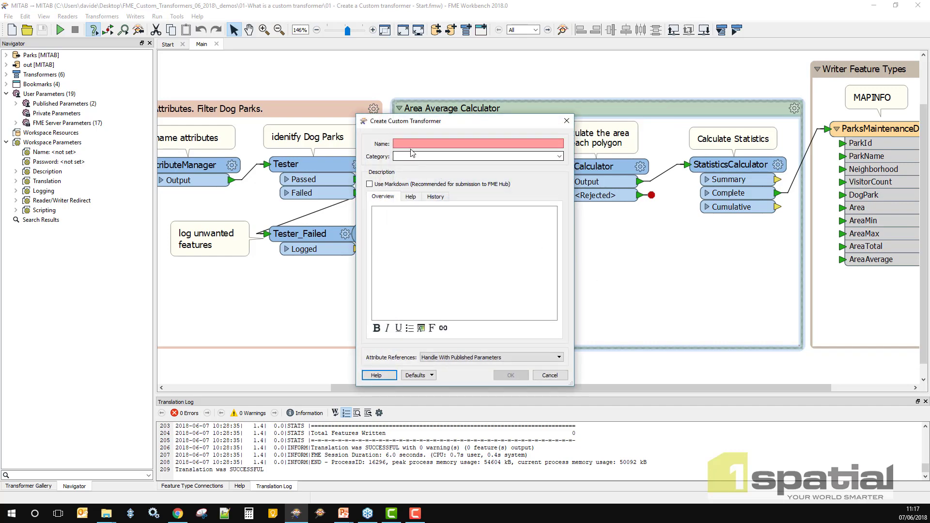
click(412, 144)
text(Area)
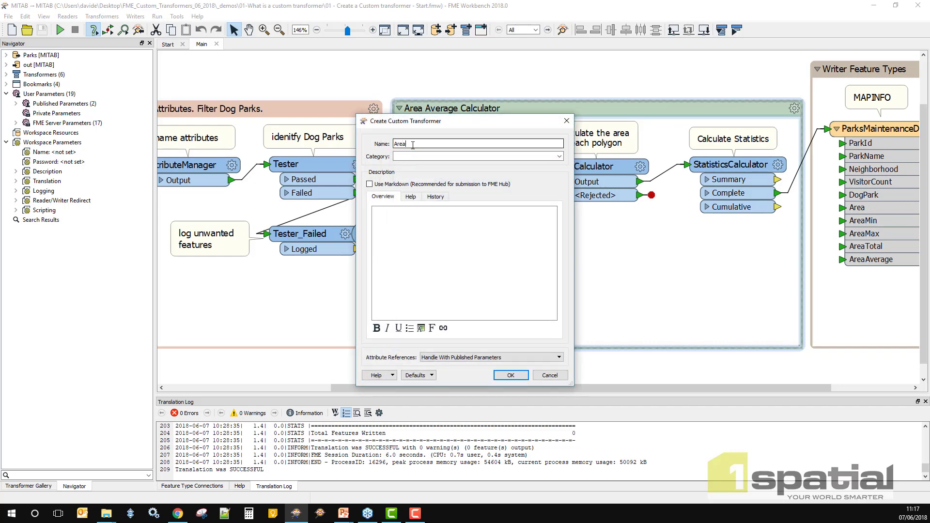
text(AverageCalculator)
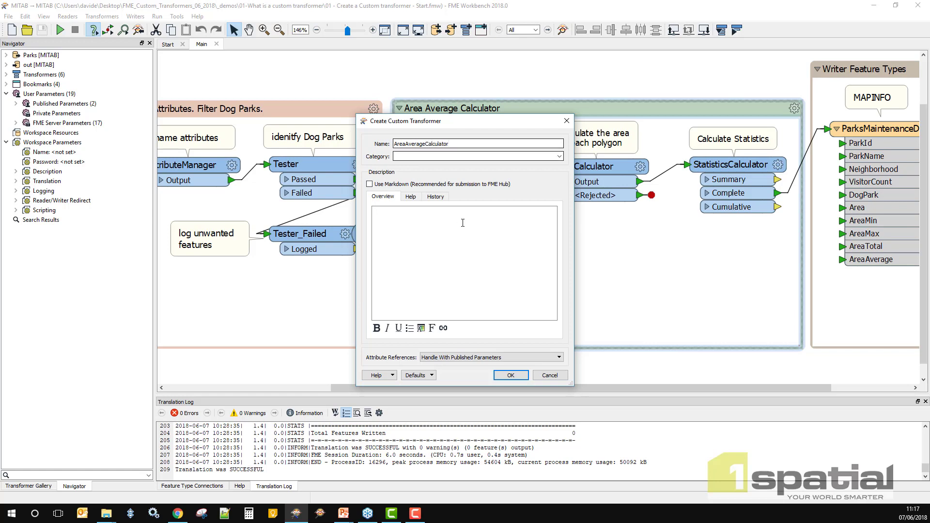
Write an overview description for the custom transformer that mentions park area and statistics
click(472, 241)
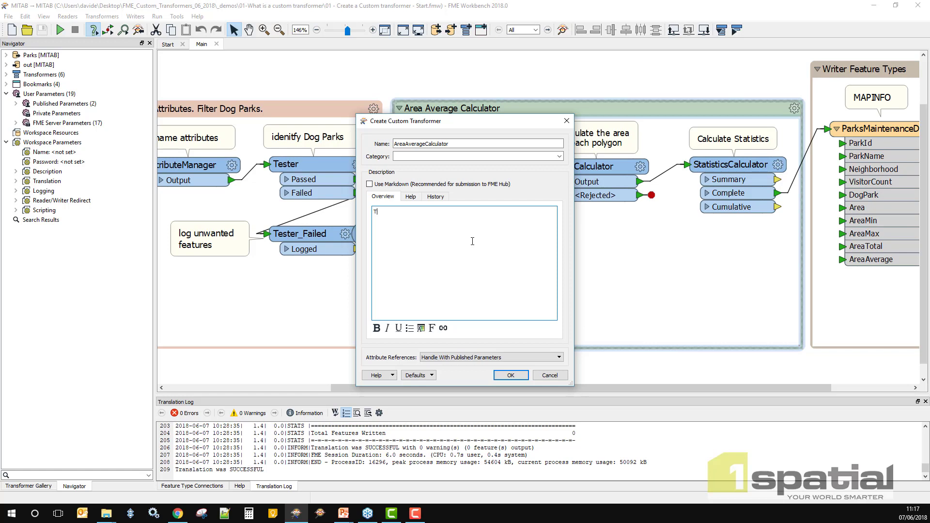
text(his trans)
text(park area and statistics...)
Add a history entry dated 07/06/2018 with the author's full name and the comment "Initial release"
click(410, 196)
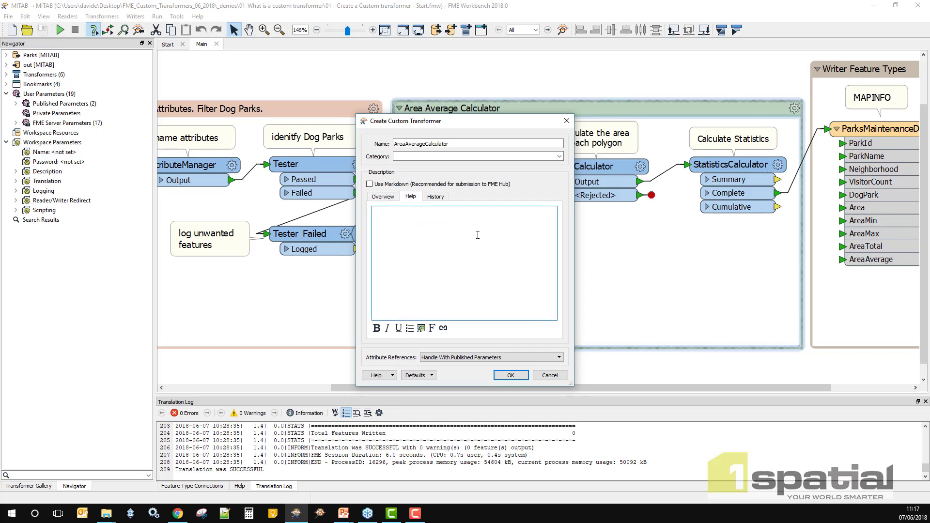
click(433, 198)
double_click(398, 224)
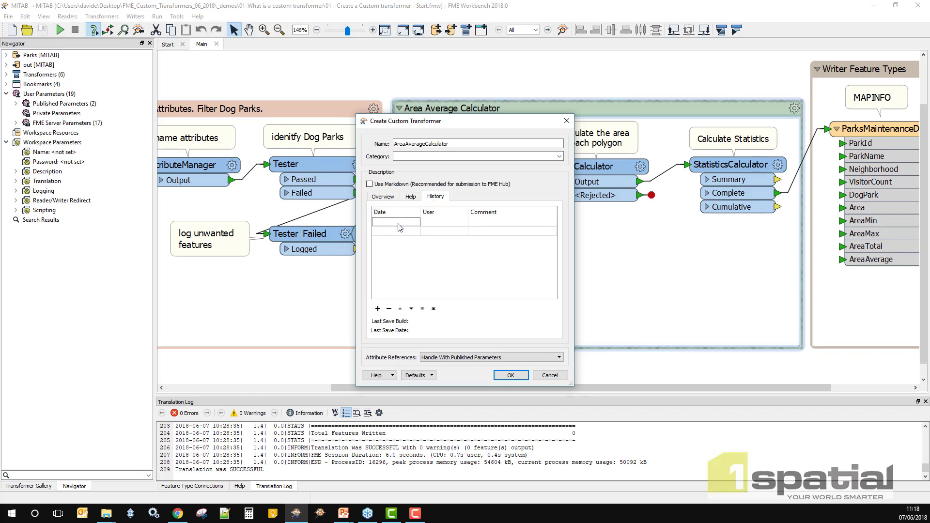
text(07/06/2018)
click(429, 224)
text(David Eagle)
double_click(482, 224)
text(Initias)
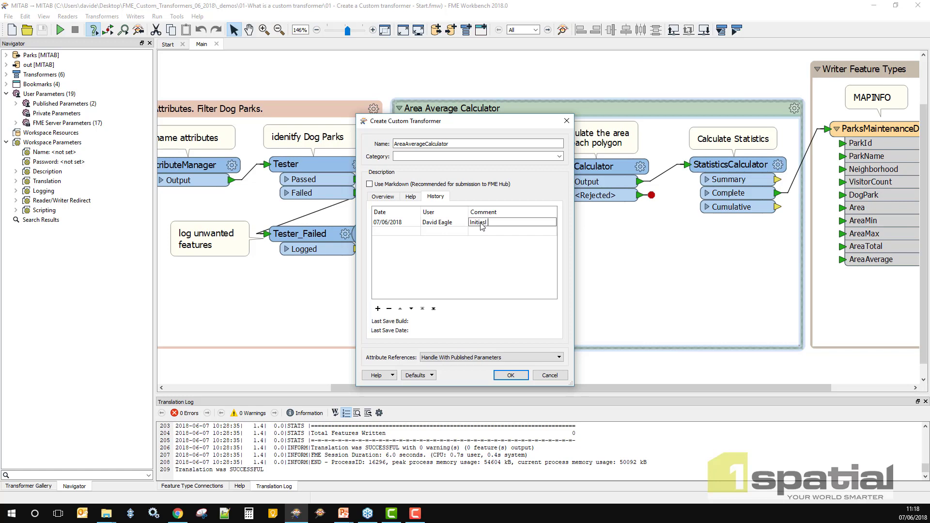
text(l release)
click(486, 237)
Set the category to Webinar and create the custom transformer
click(469, 155)
text(Webinar)
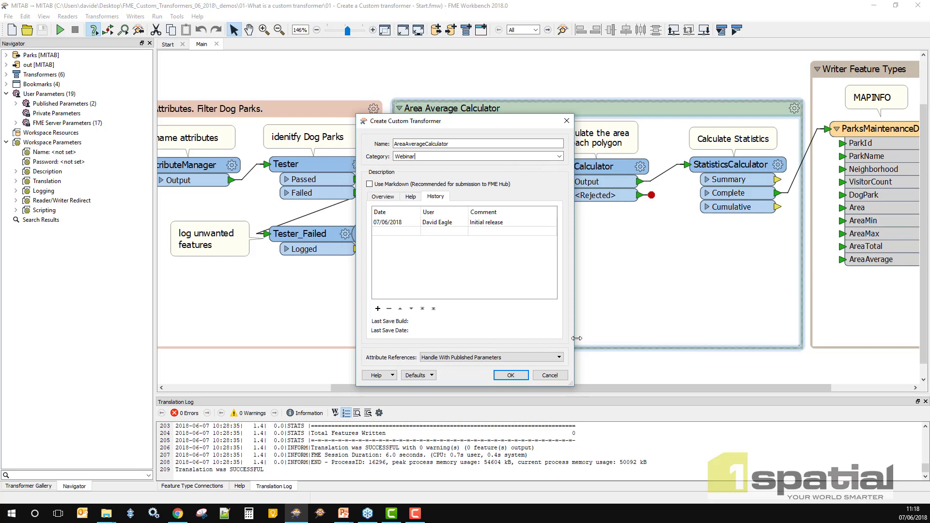
click(523, 376)
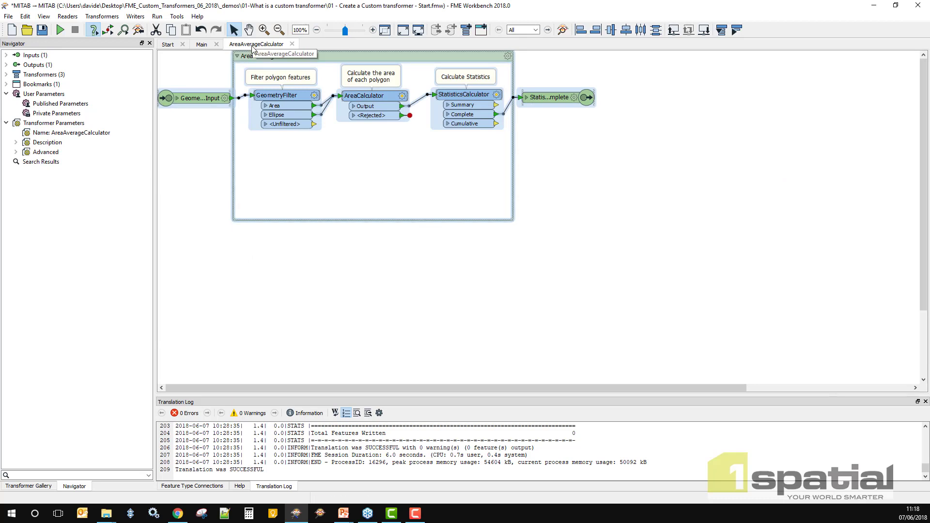
Move the custom transformer's input and output ports further away from the Area Average Calculator bookmark
click(385, 30)
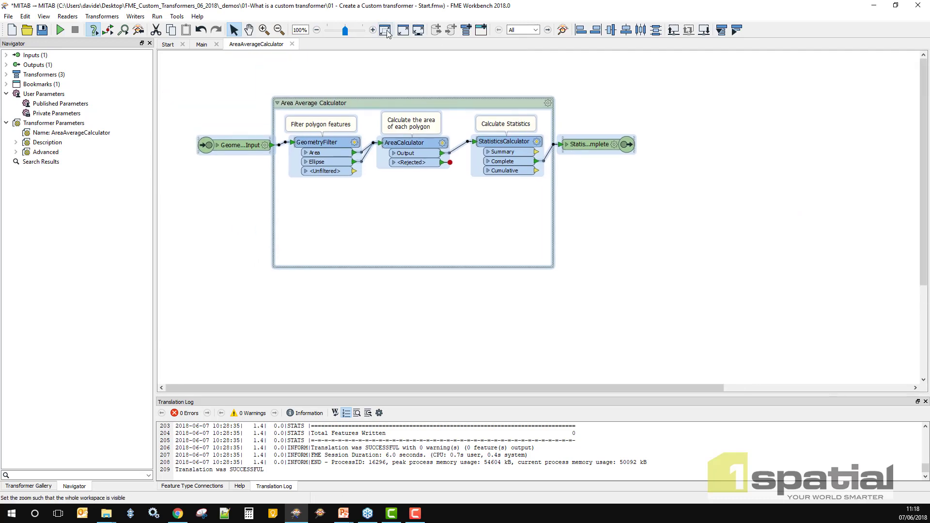
scroll(541, 233, up, 1)
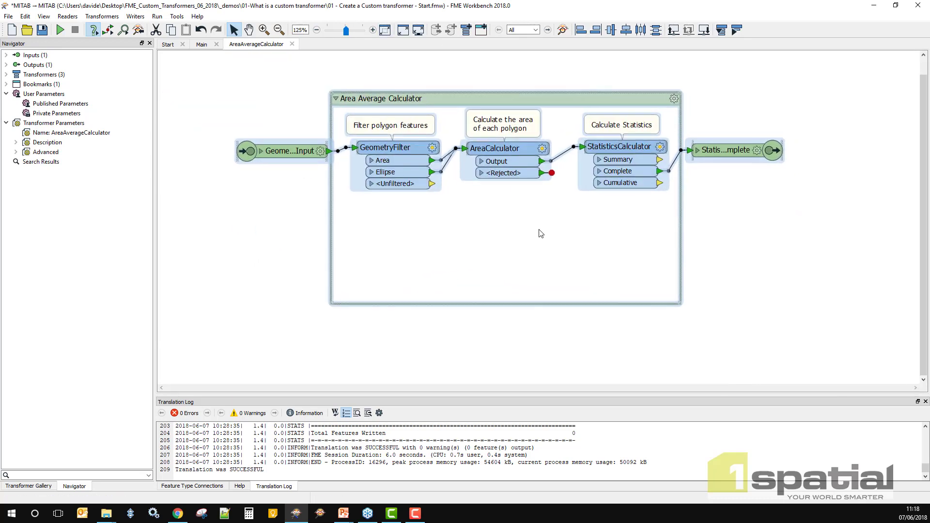
drag(284, 153, 240, 128)
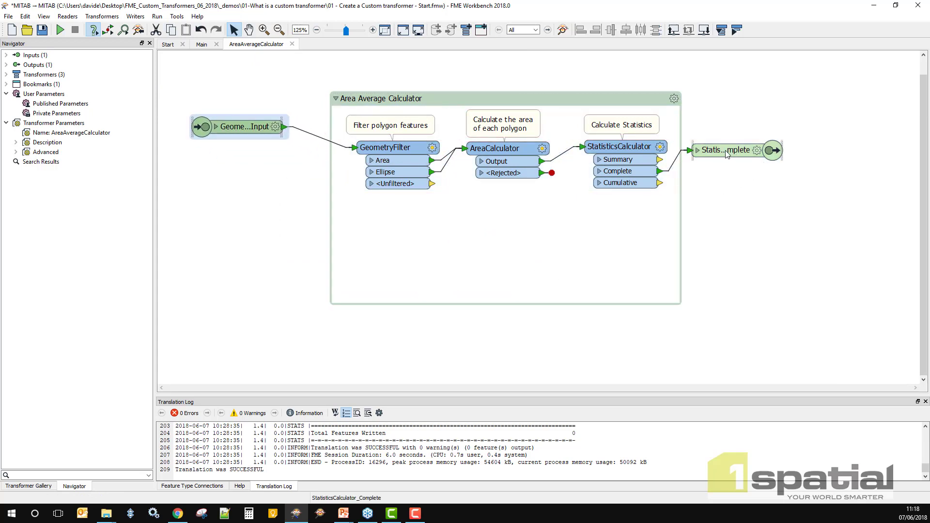
drag(726, 150, 785, 125)
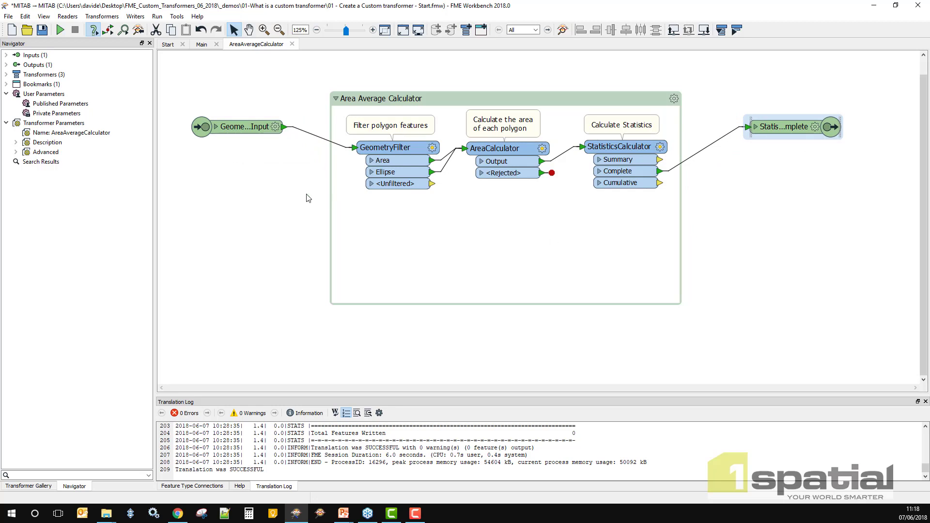
drag(247, 134, 245, 147)
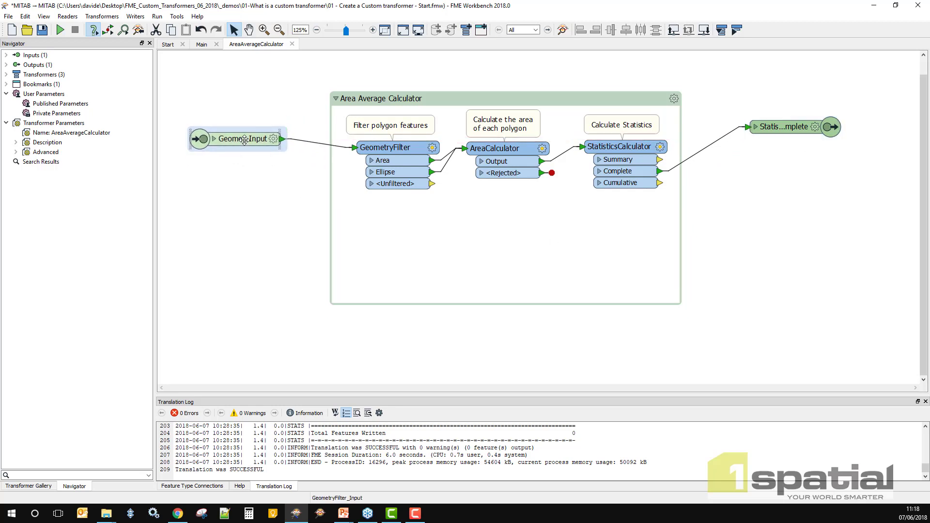
drag(770, 131, 780, 135)
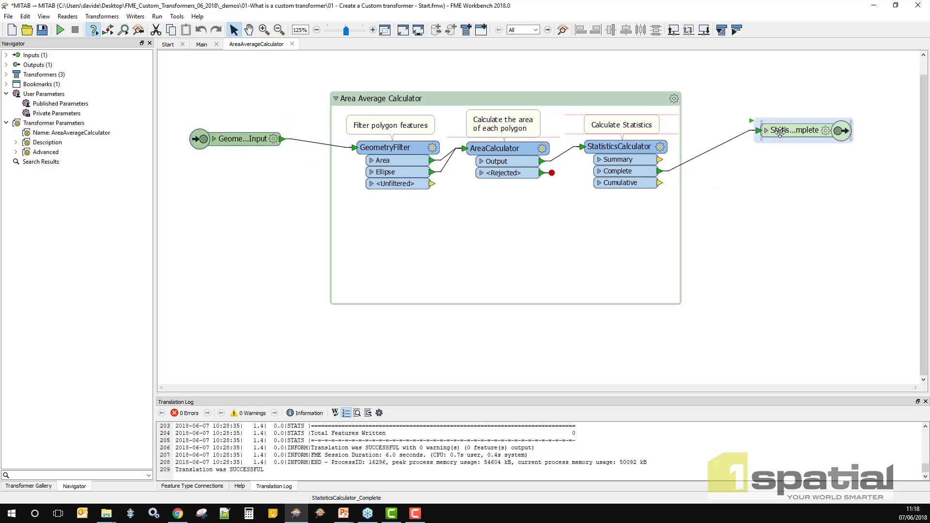
In the main workspace, reposition the AreaAverageCalculator transformer and bring the Writer Feature Types bookmark closer to it
click(201, 45)
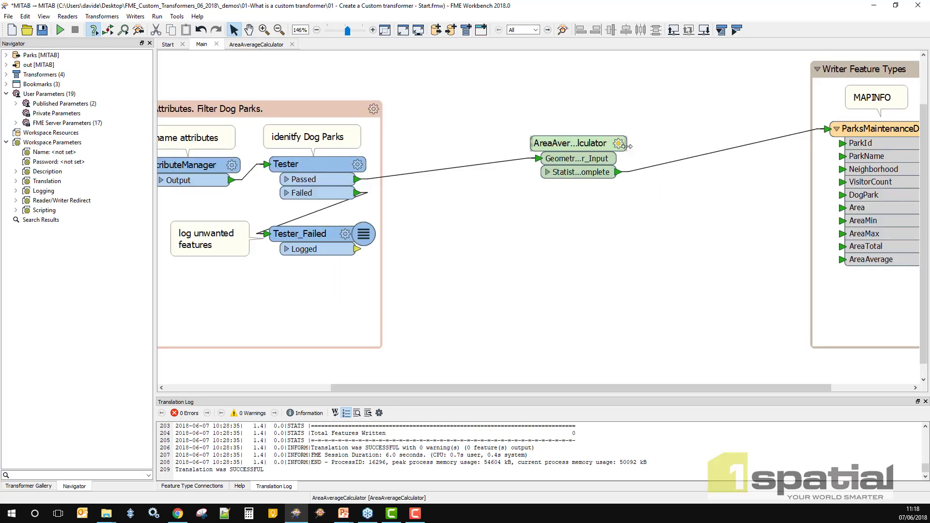
drag(628, 146, 567, 136)
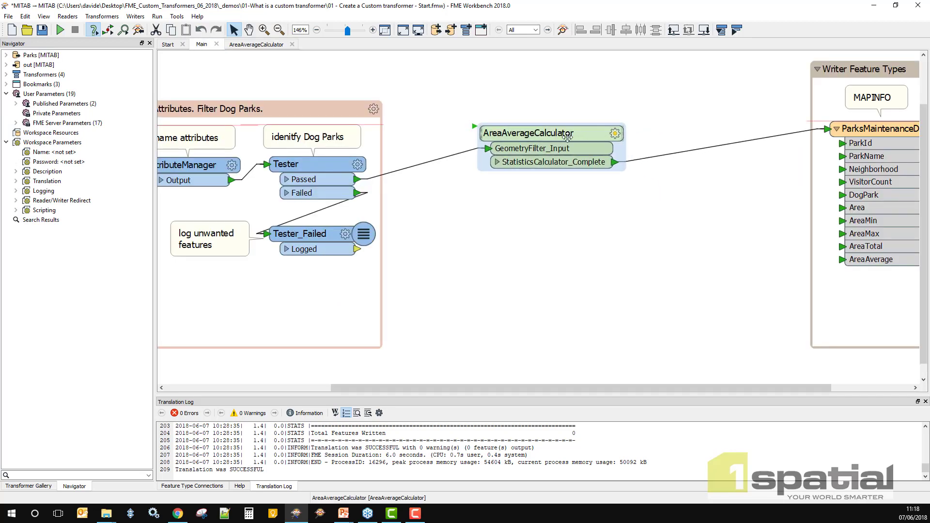
drag(879, 72, 732, 78)
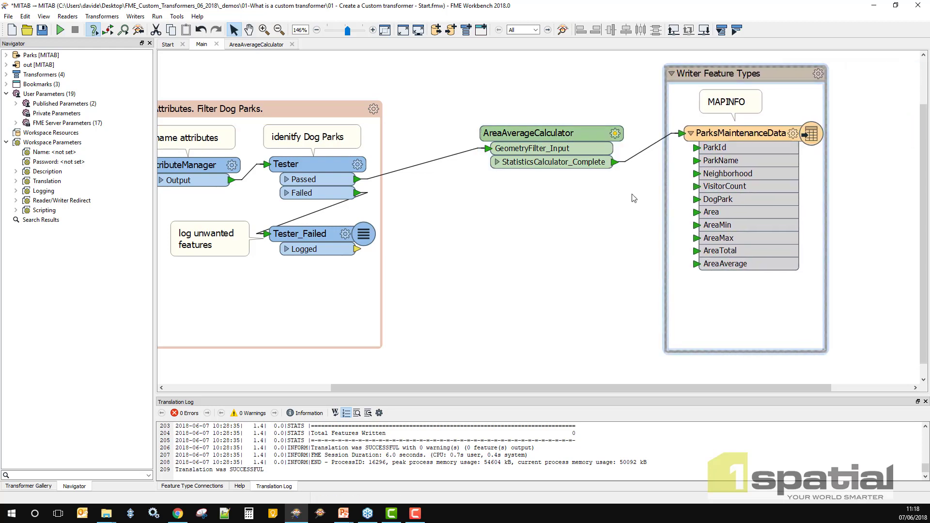
click(633, 199)
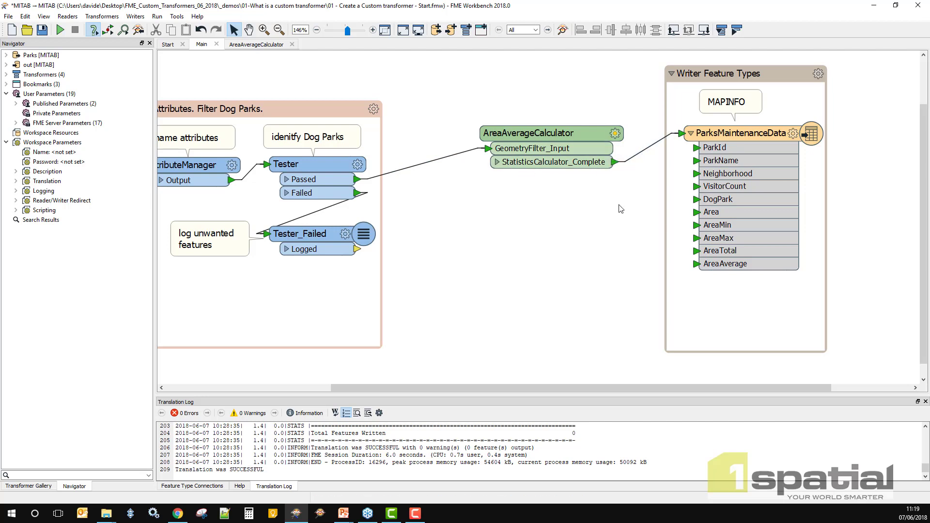
Look over the AreaAverageCalculator definition and the presentation slide on custom transformers, then return to the FME Workbench main workspace
click(258, 45)
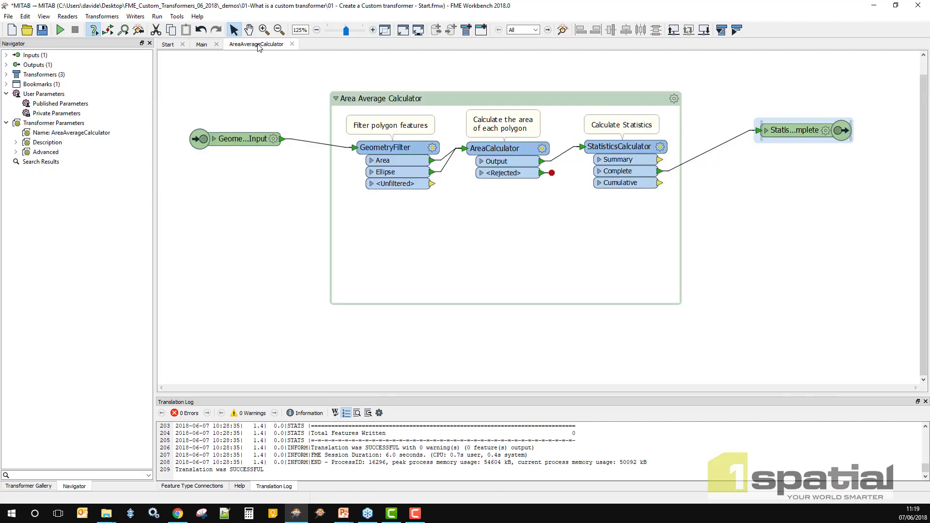
click(208, 45)
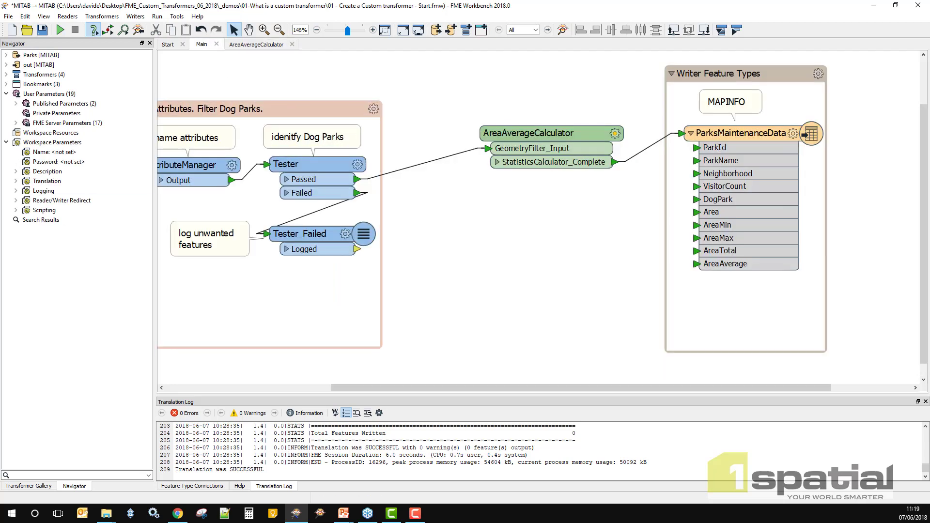
key(alt+Tab)
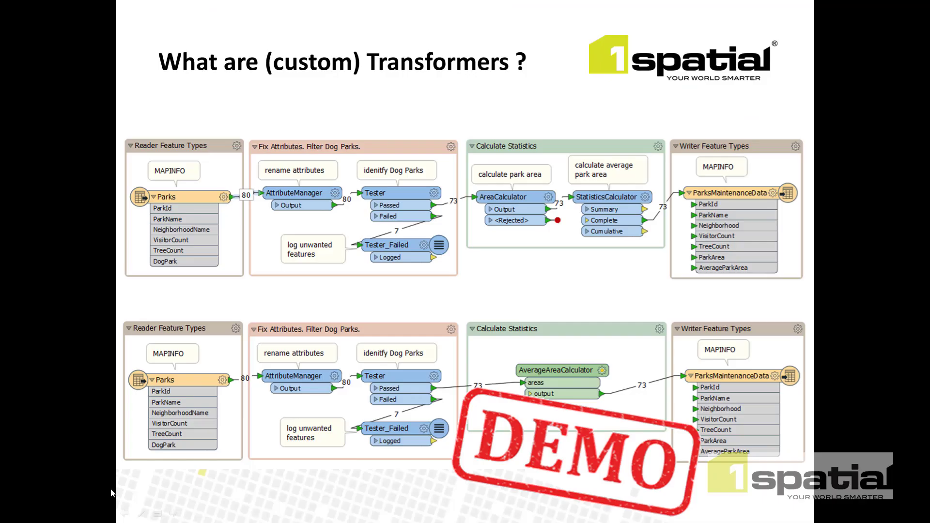
click(438, 497)
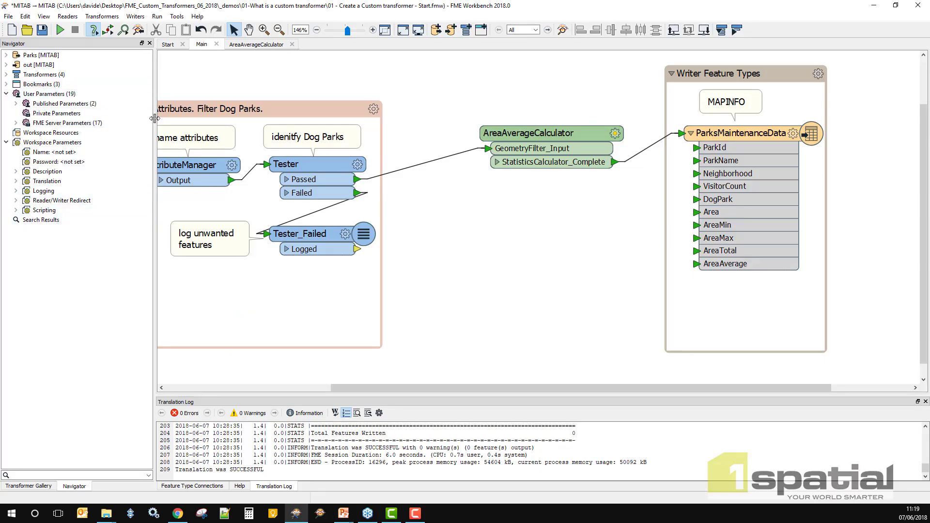
Widen the side pane and examine the Transformer Gallery with Categorized collapsed and FME Hub expanded
drag(155, 218, 231, 218)
click(35, 485)
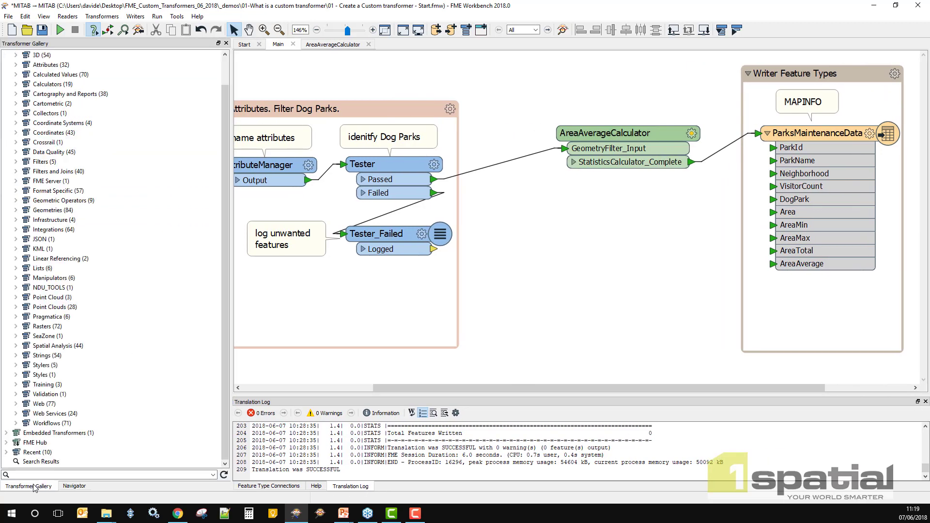
scroll(73, 184, up, 1)
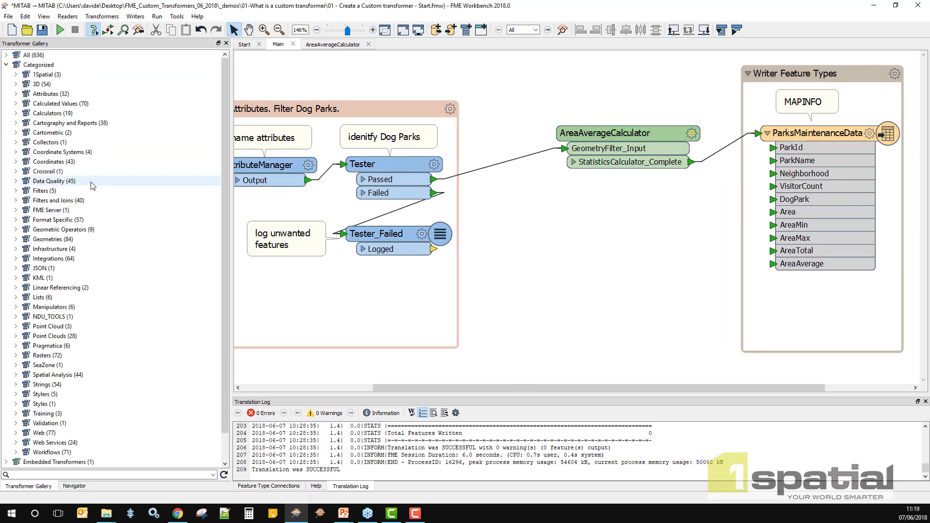
click(7, 65)
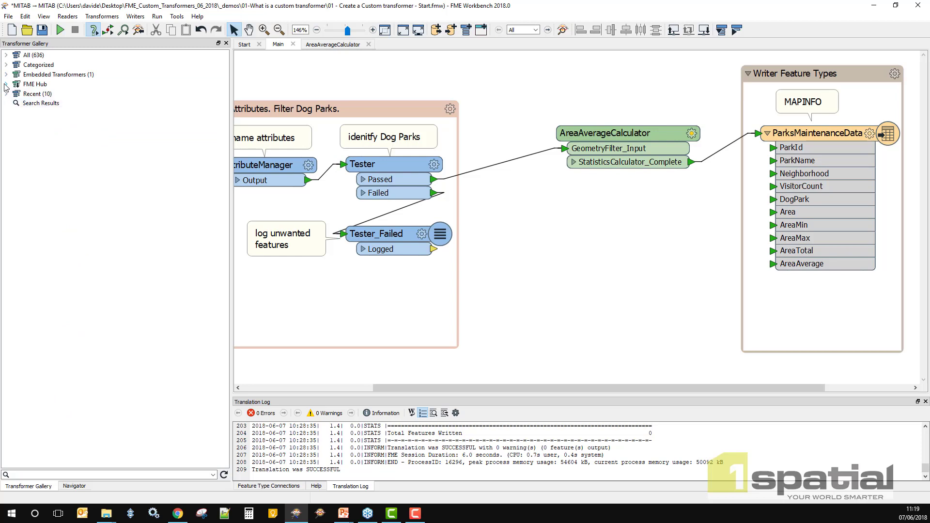
click(5, 84)
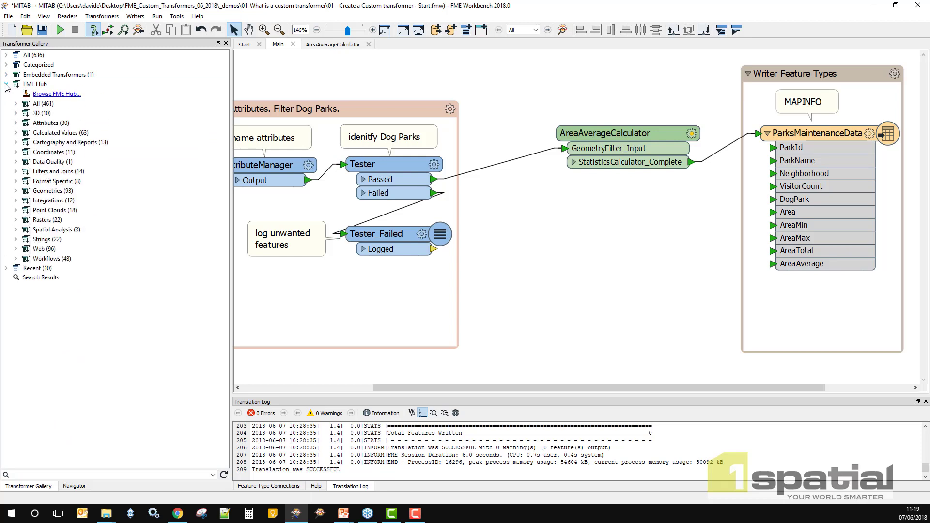
click(224, 475)
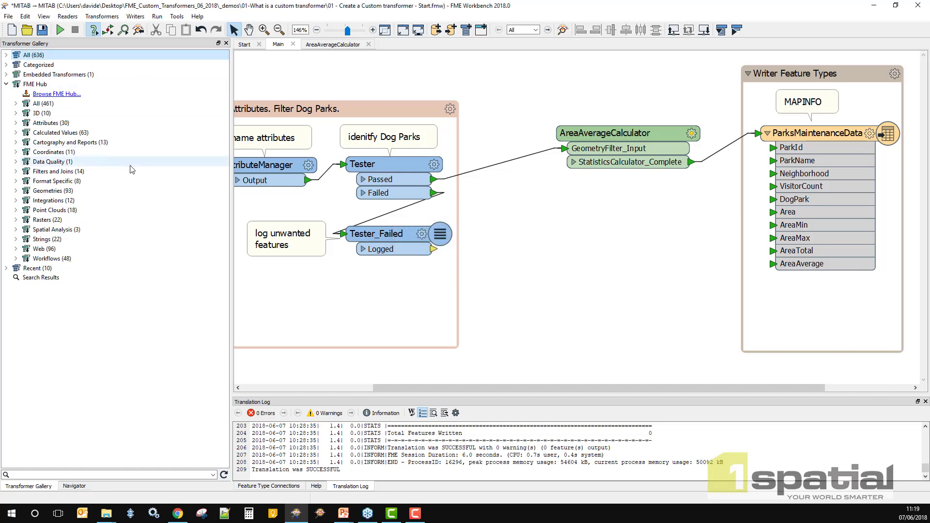
Review the Network Proxy settings in FME Options and leave them without making changes
click(174, 17)
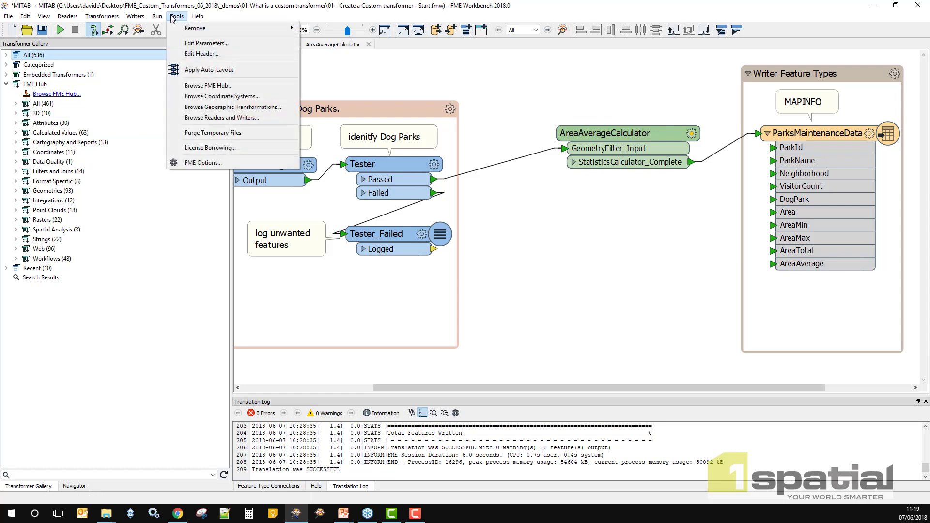
click(189, 163)
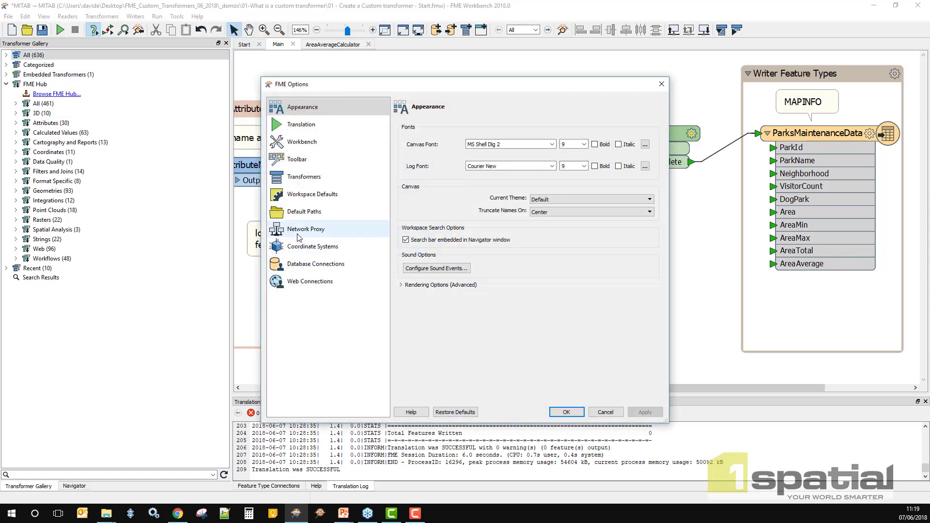
click(298, 232)
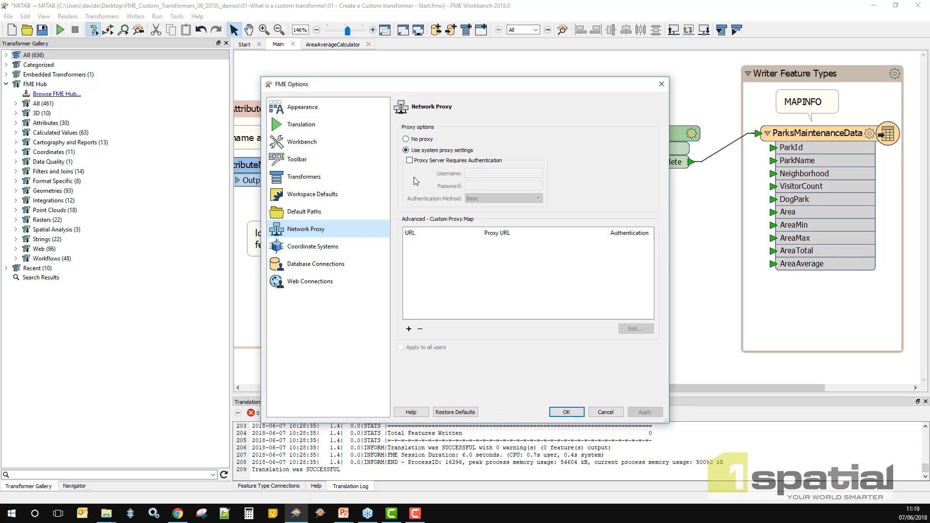
click(611, 412)
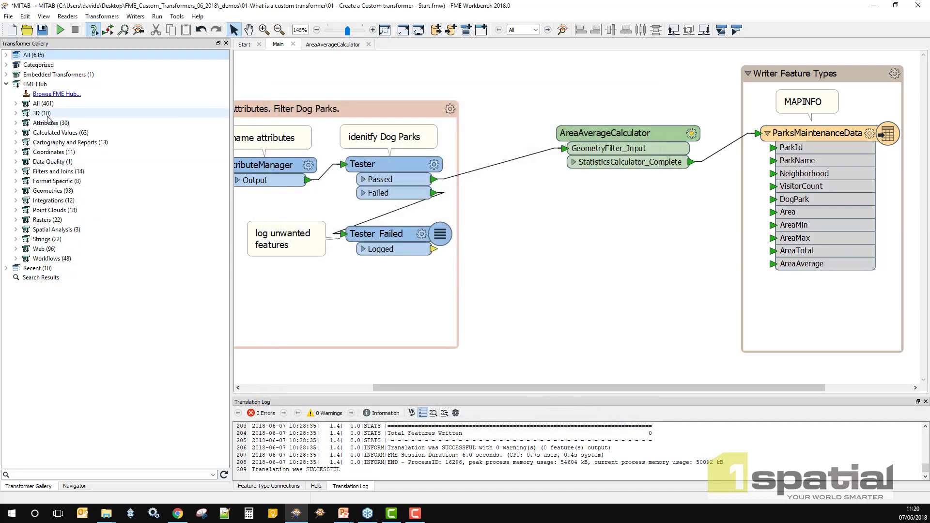
Look through the complete list of FME Hub transformers, read the 2DEndpointMatcher description, and collapse FME Hub again
click(16, 104)
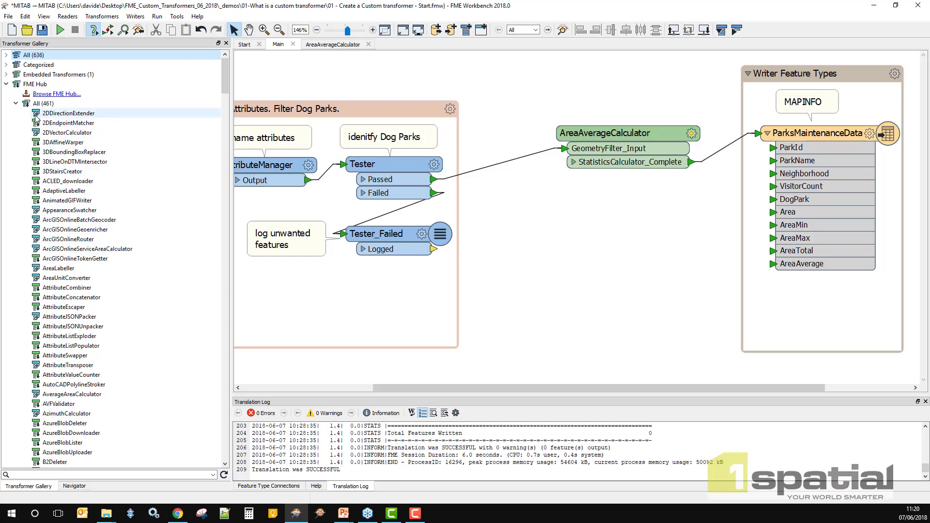
mouse_move(36, 116)
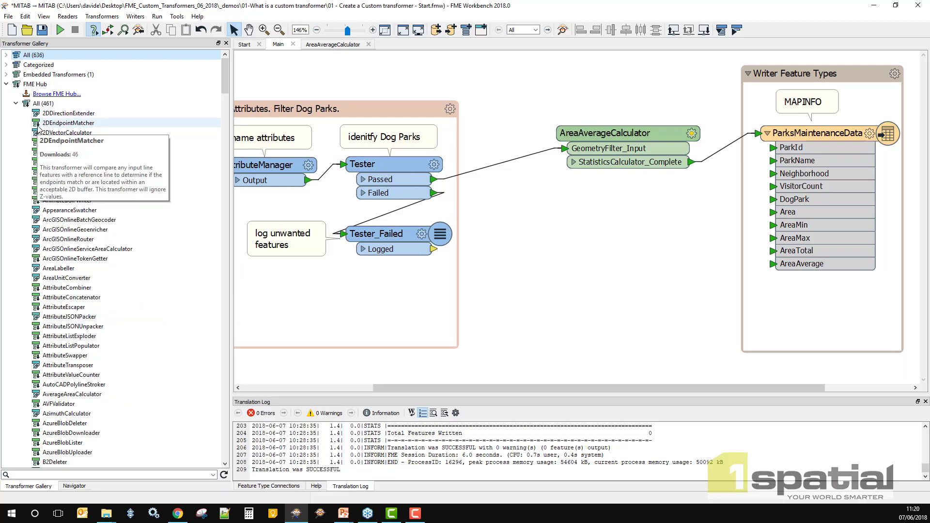
click(48, 123)
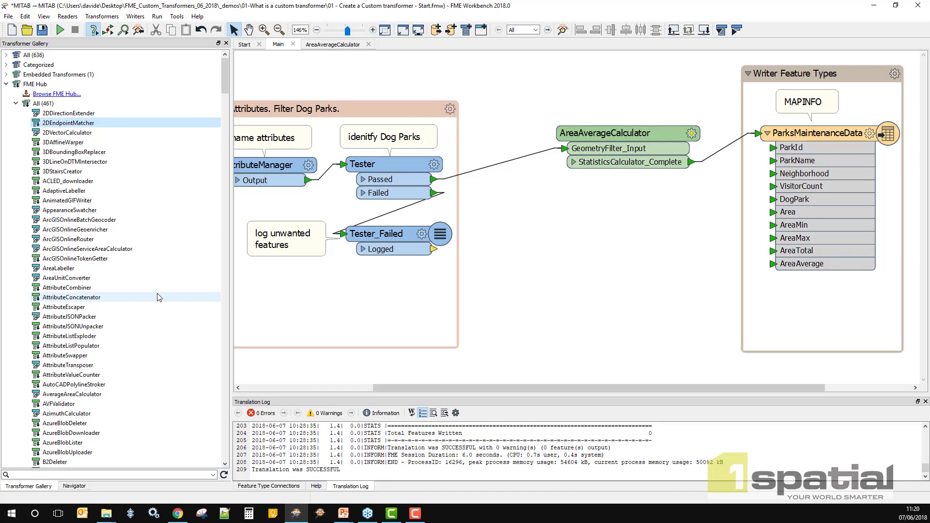
mouse_move(157, 296)
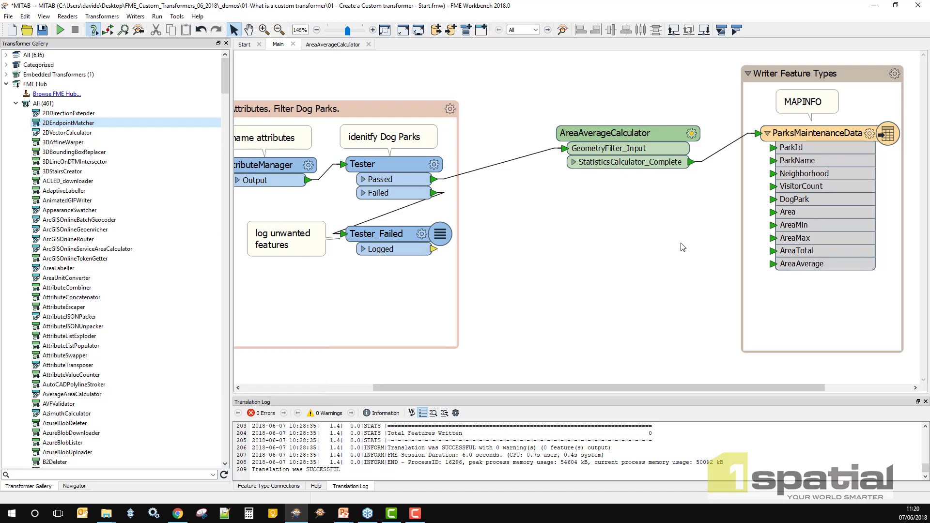
click(7, 85)
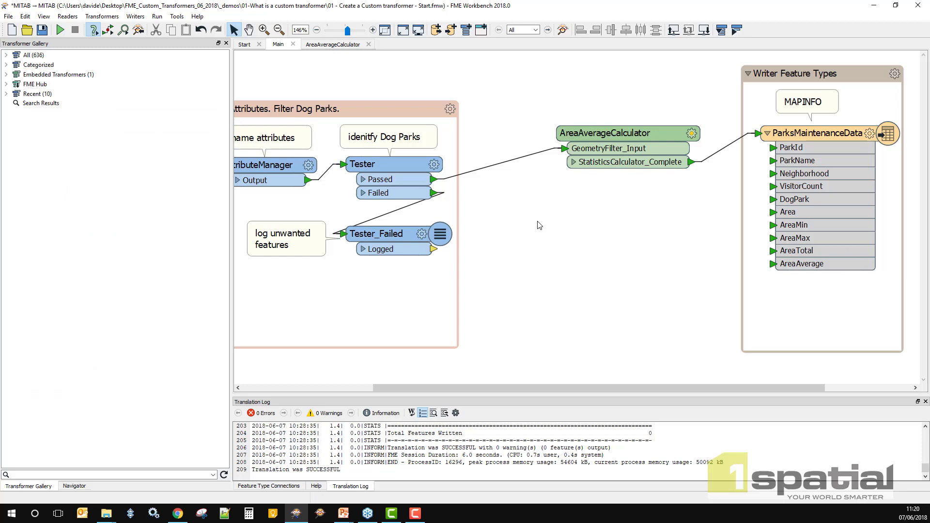
Find the KMLDiagrammer custom transformer using "kml", add it to the Main canvas and place it below AreaAverageCalculator
text(kml)
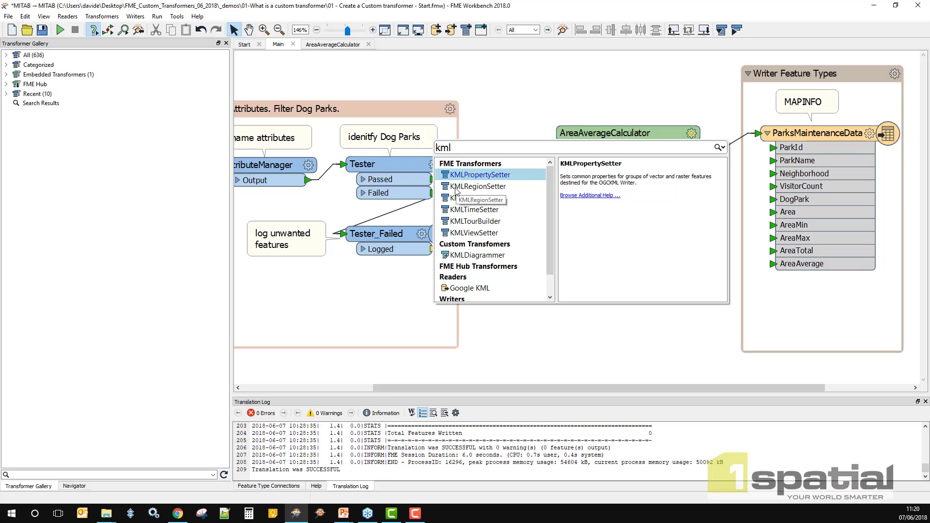
mouse_move(469, 260)
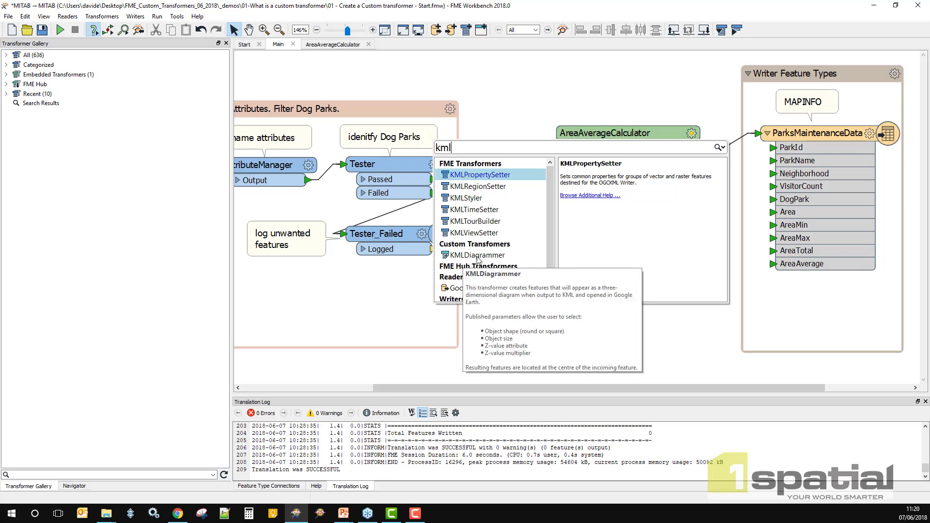
click(459, 256)
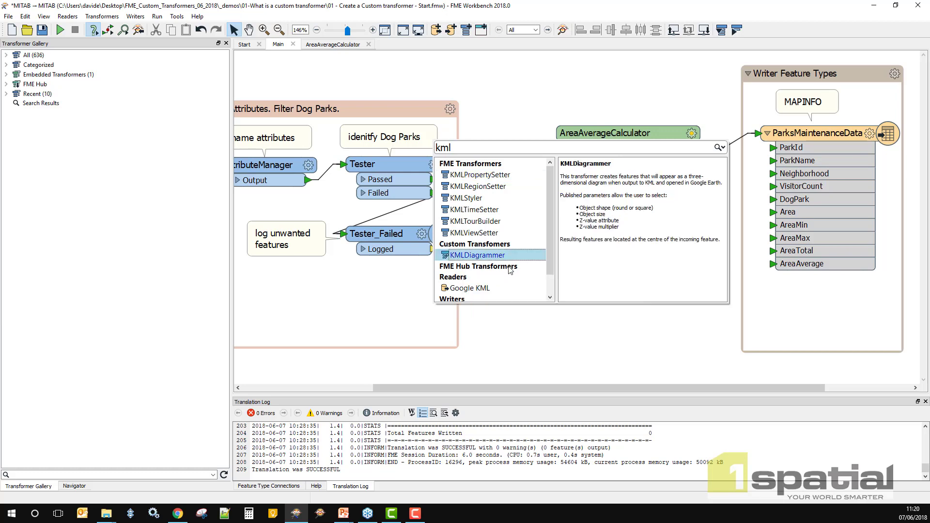
double_click(484, 257)
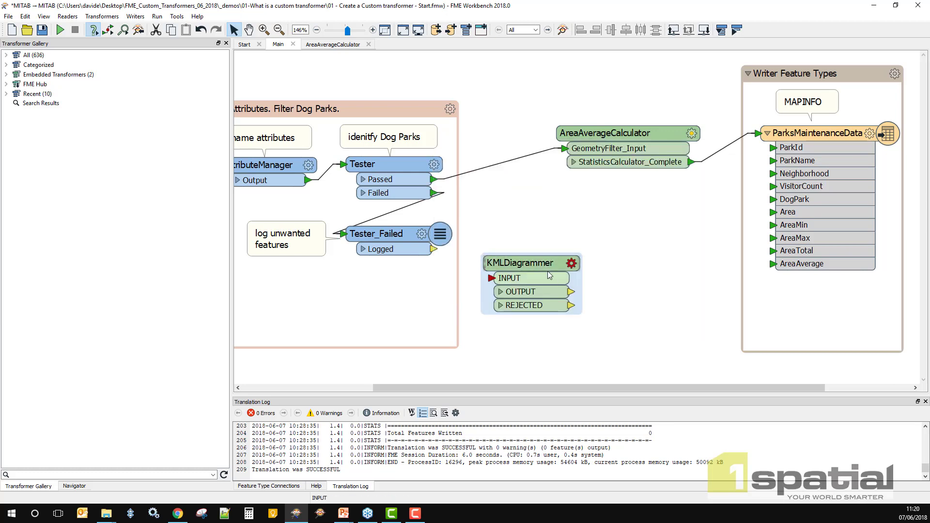
drag(518, 263, 545, 223)
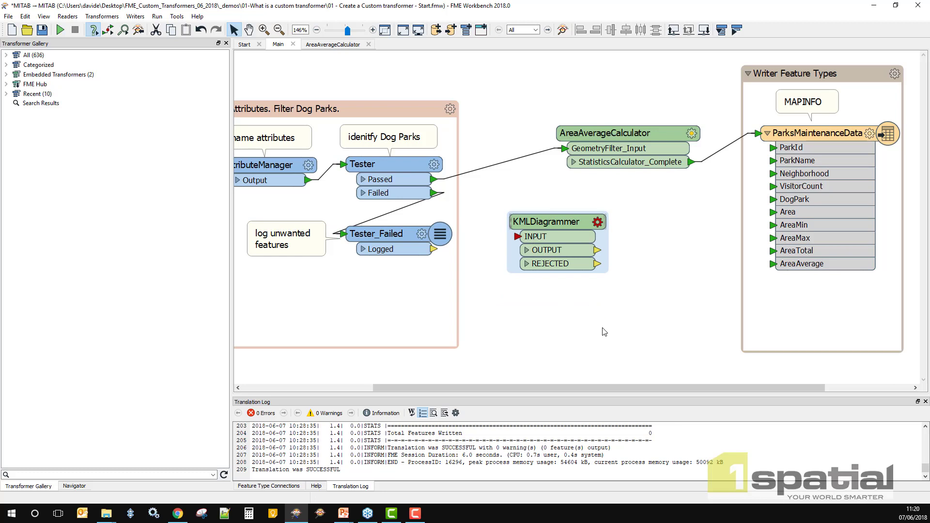
drag(557, 224, 576, 285)
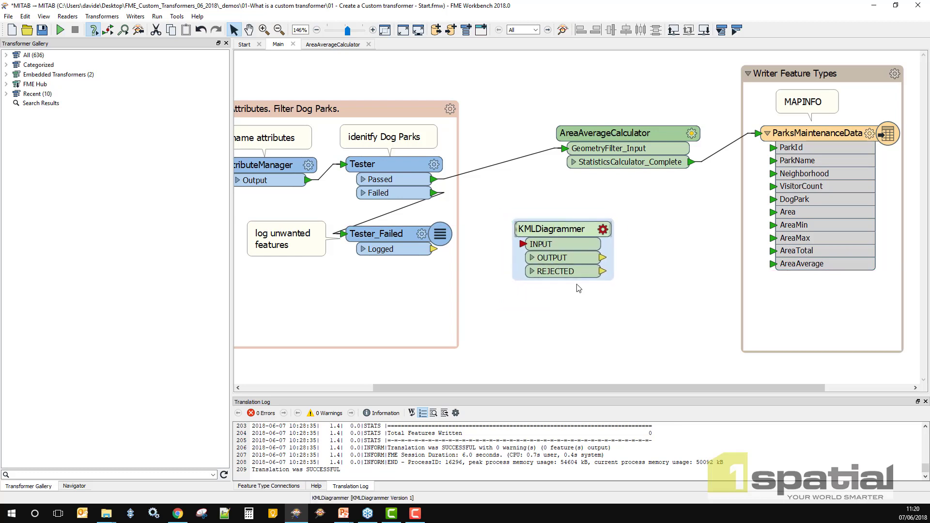
Open the KMLDiagrammer's embedded definition to examine its contents, and return to the Main canvas
right_click(546, 229)
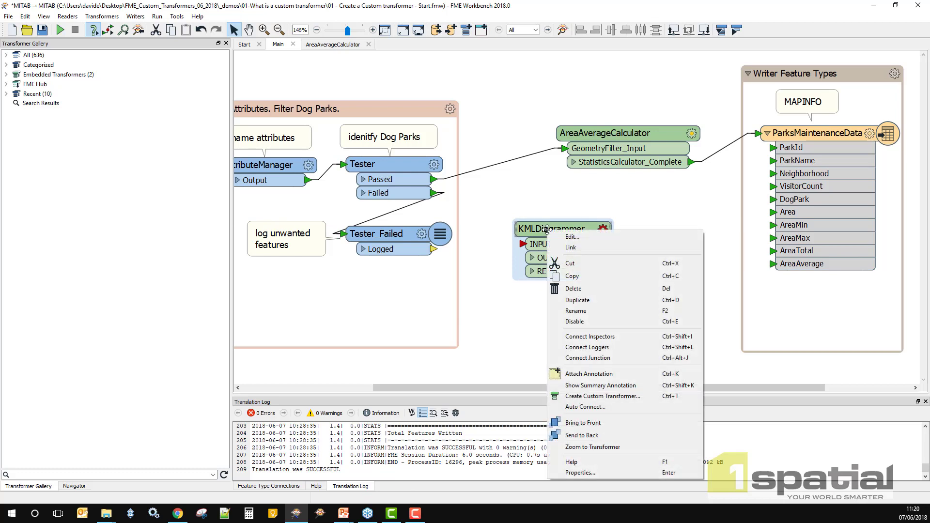
click(582, 236)
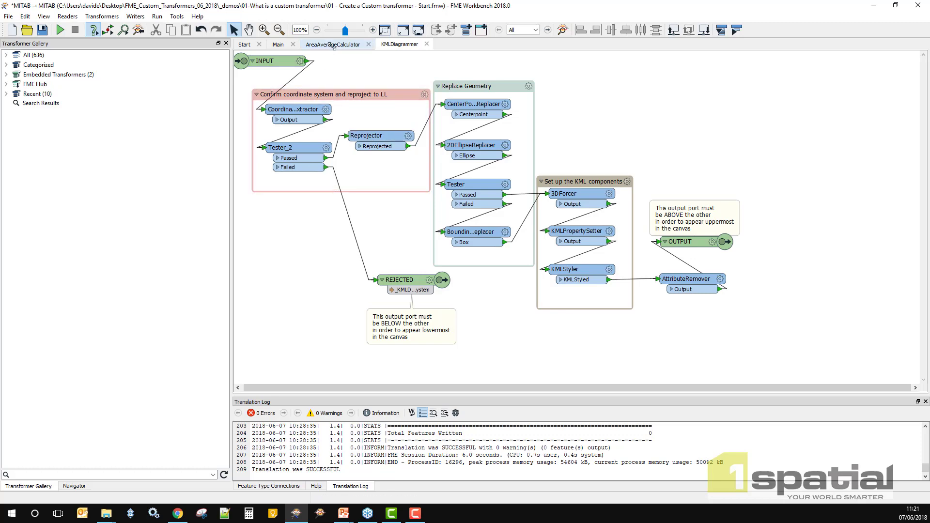
click(278, 44)
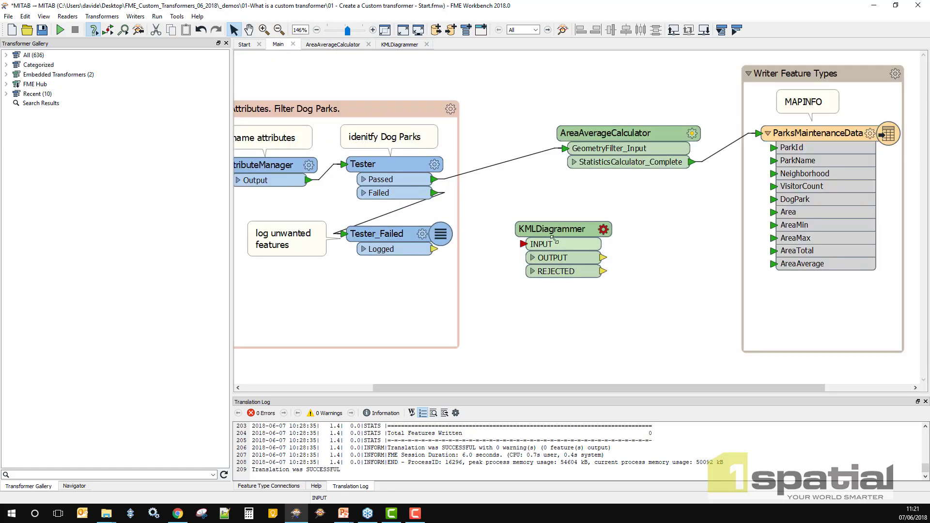
Delete the KMLDiagrammer transformer from the Main canvas together with its embedded definition
drag(554, 233, 559, 232)
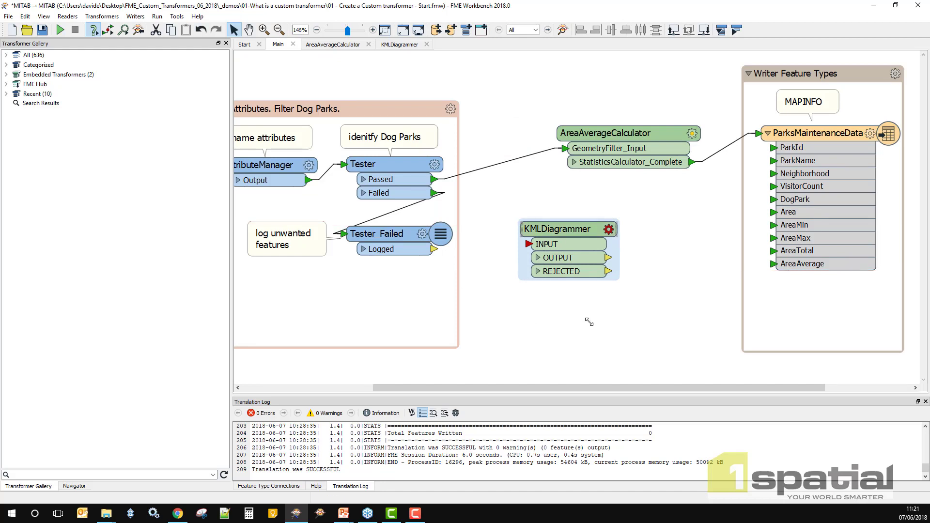
drag(662, 339, 492, 199)
key(Delete)
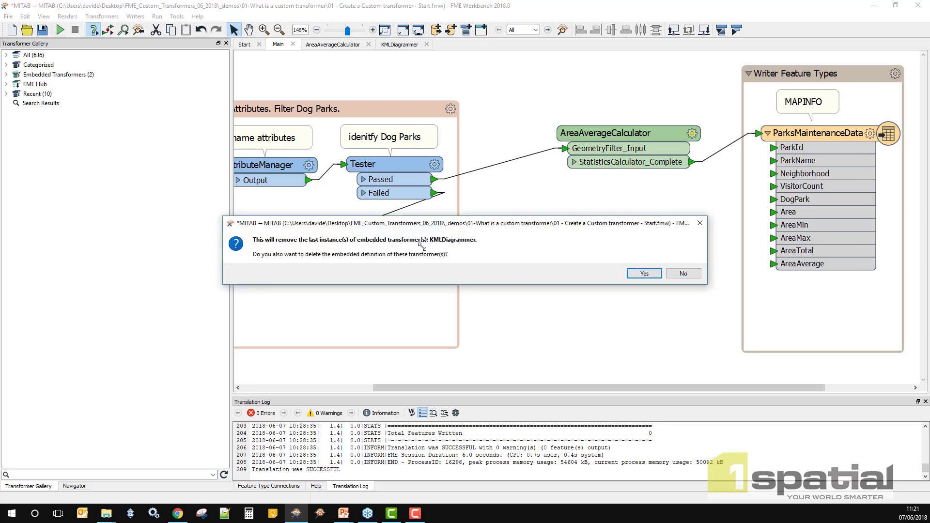
click(644, 273)
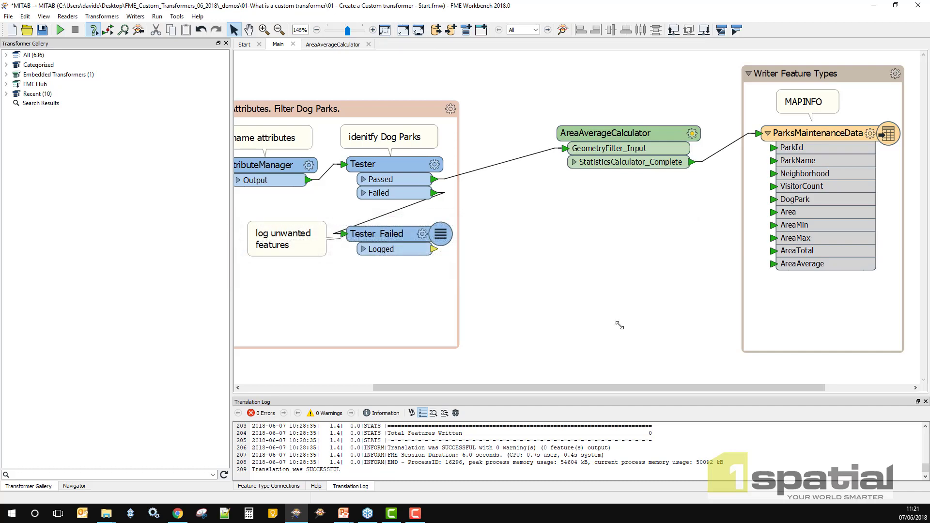
Switch to the presentation slide on where to find transformers, and bring up the FME Hub website in the browser
scroll(614, 318, down, 5)
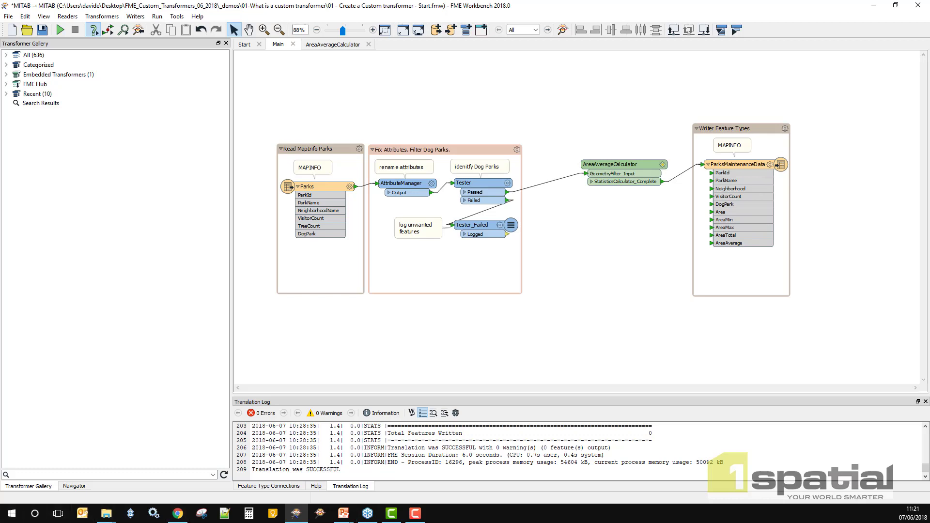
key(alt+Tab)
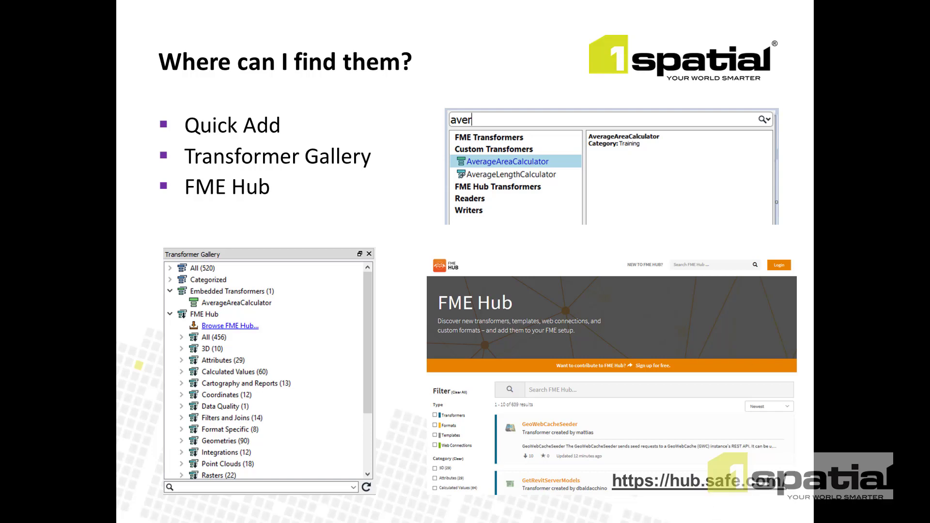
drag(0, 117, 478, 68)
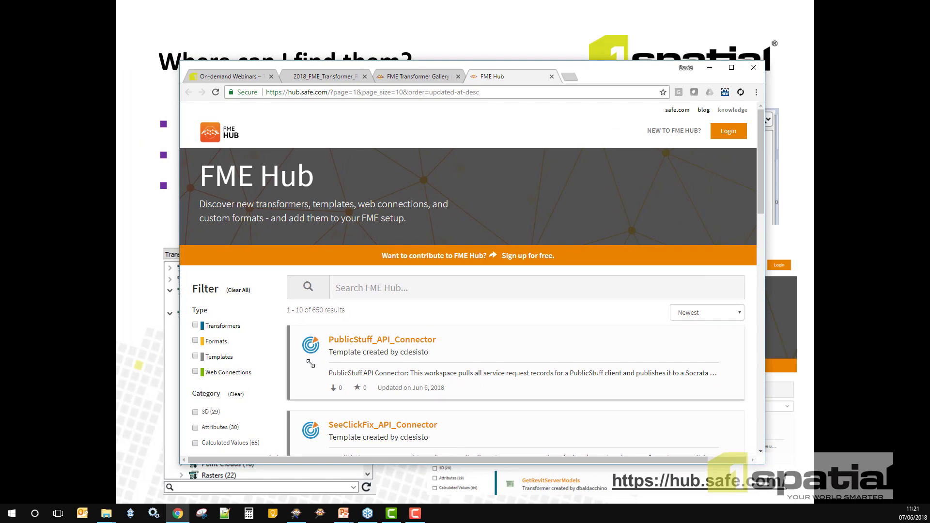
scroll(552, 321, down, 1)
scroll(552, 321, down, 3)
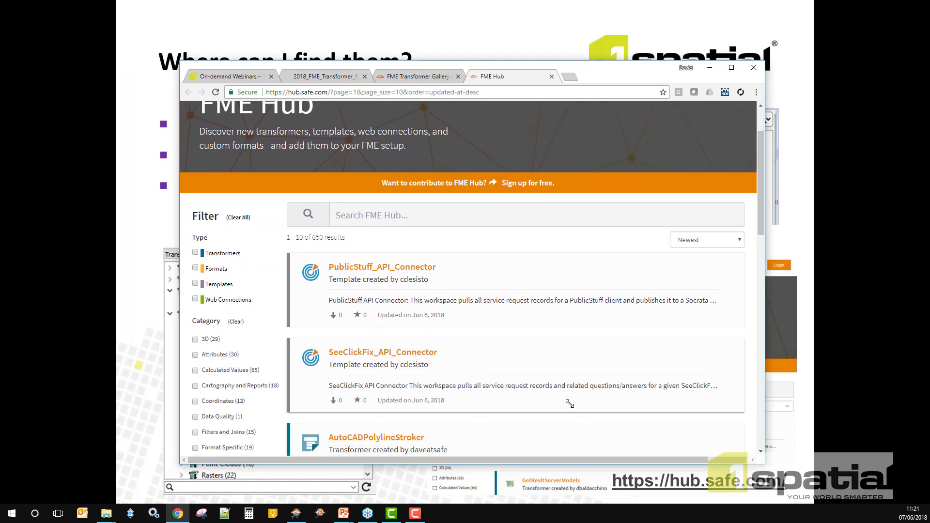
Filter the FME Hub listing to Transformers only and look through the newest entries and categories
click(195, 252)
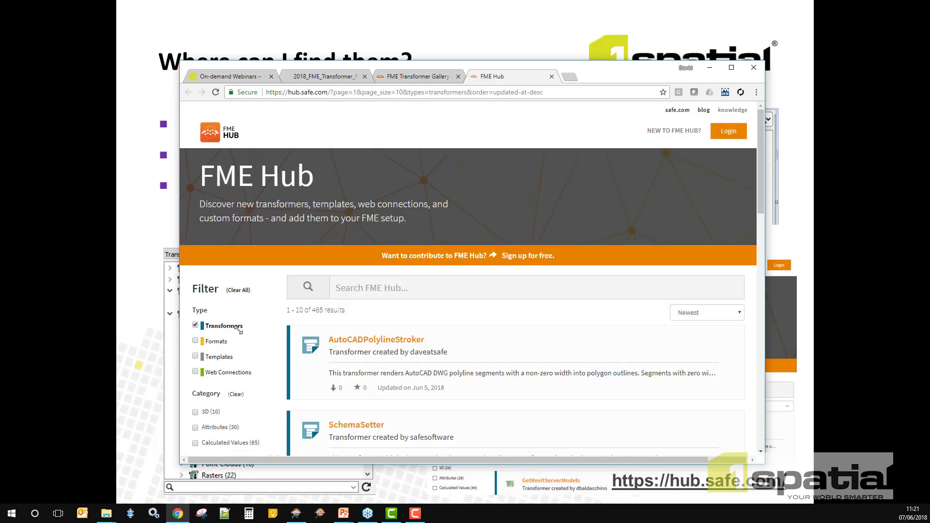
scroll(446, 384, down, 2)
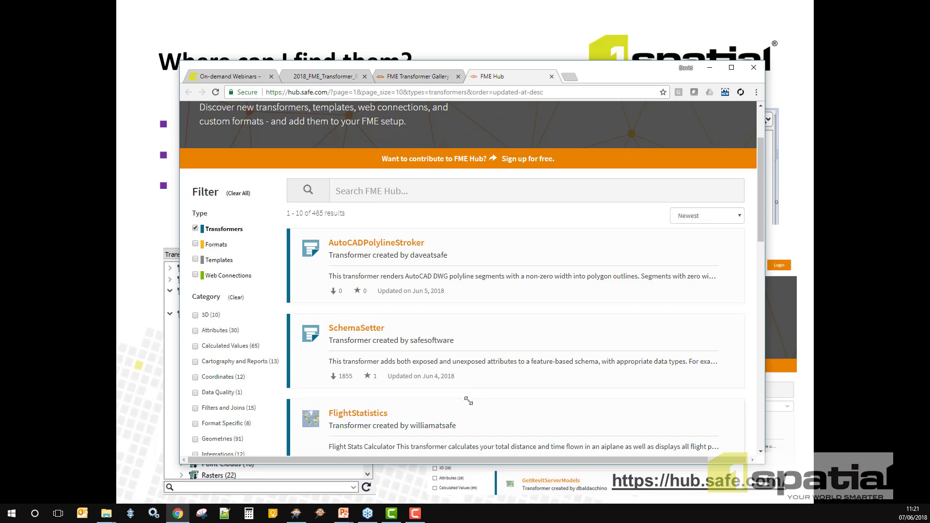
scroll(512, 378, down, 2)
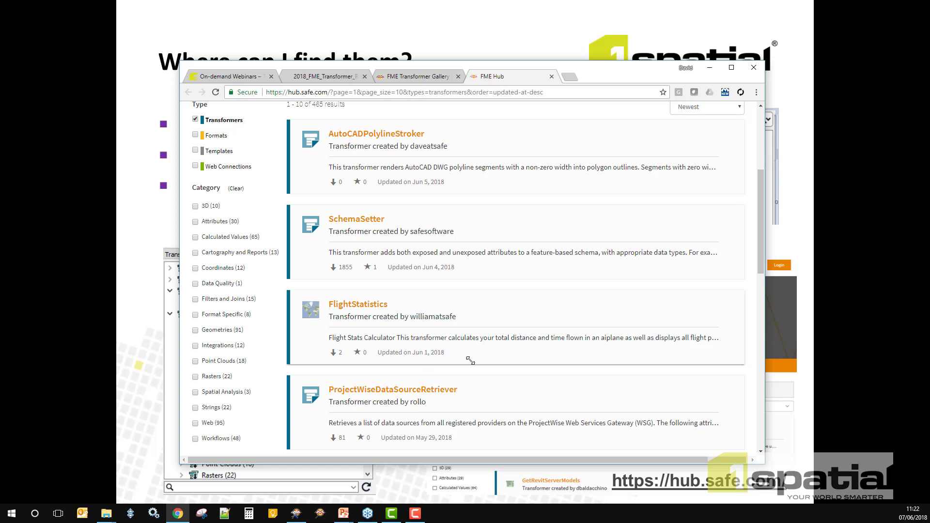
scroll(489, 363, up, 2)
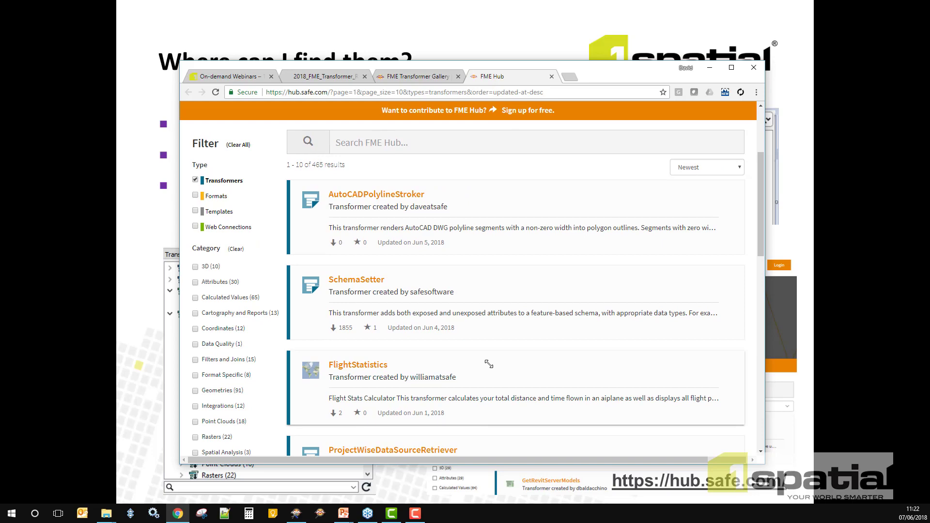
scroll(488, 363, down, 5)
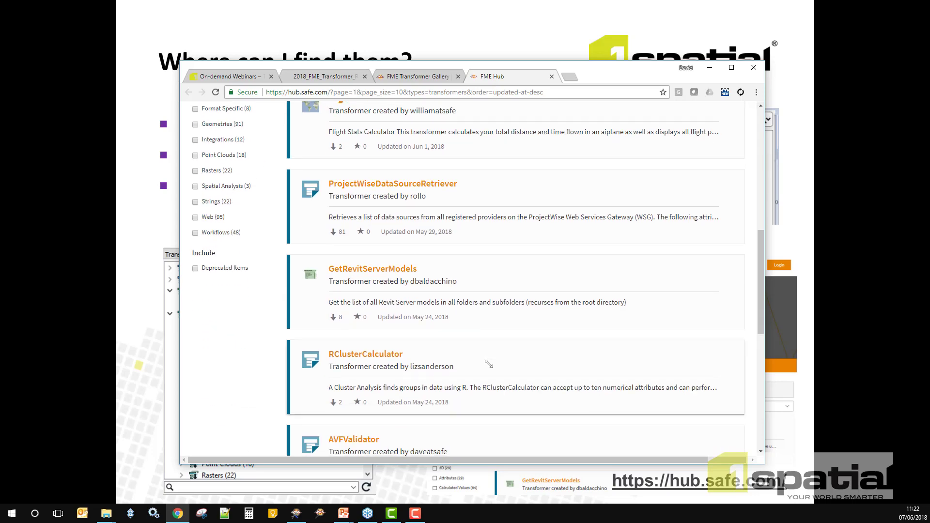
scroll(488, 363, up, 5)
Sort the FME Hub transformers by Most Downloaded and browse the list as far as MessageLogger by 1spatial
click(712, 239)
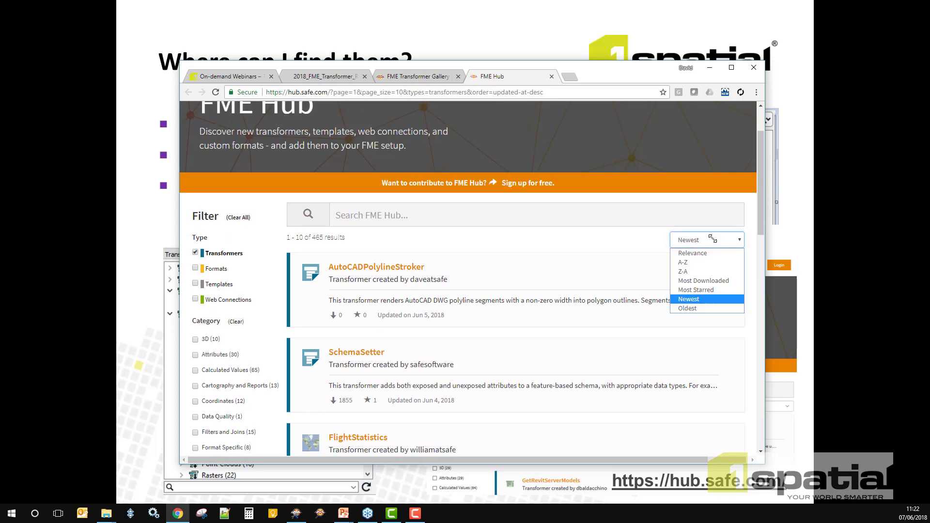
click(703, 281)
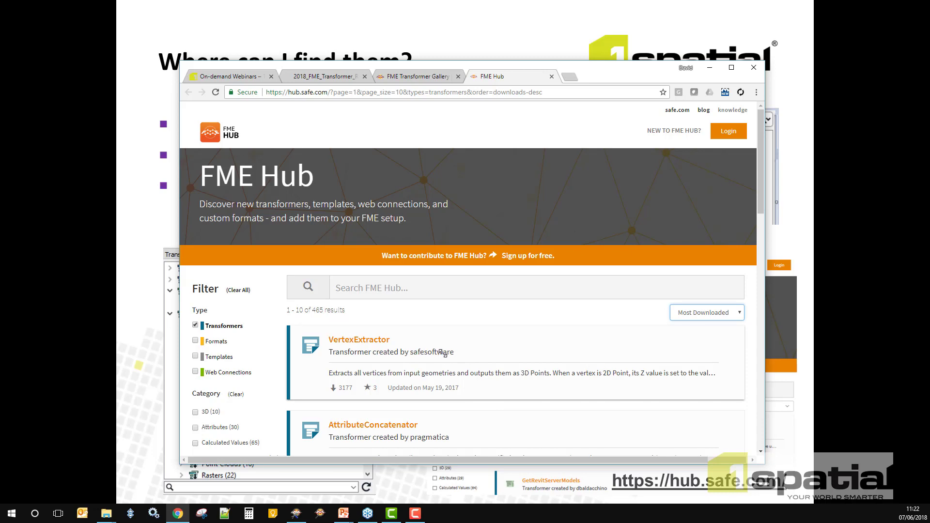
scroll(618, 334, down, 2)
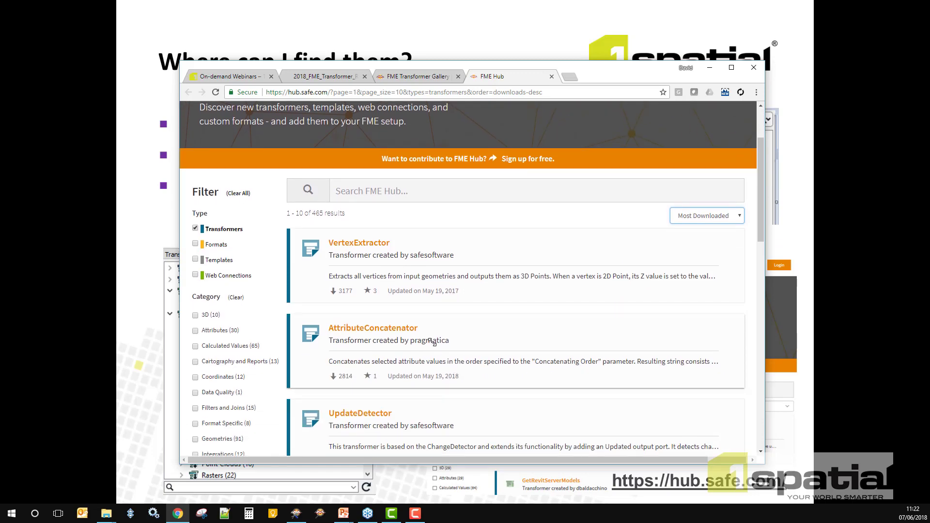
scroll(432, 341, down, 9)
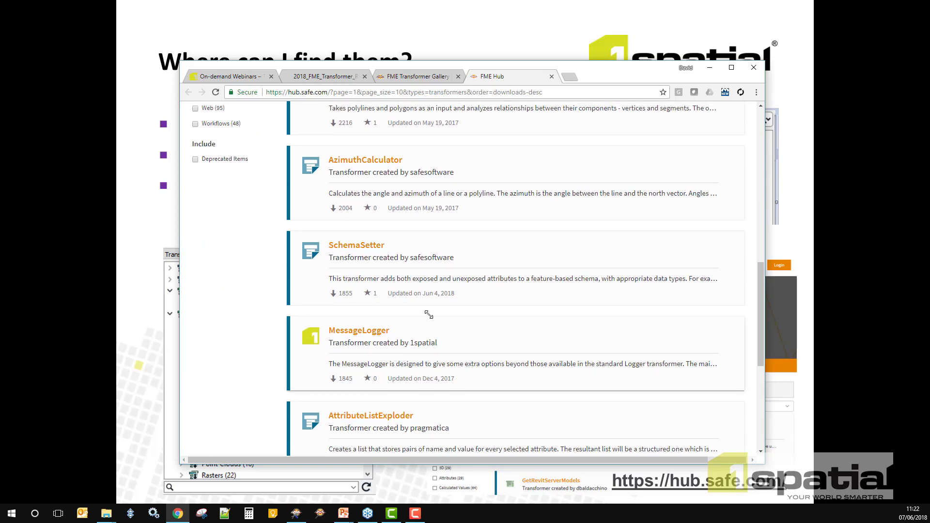
scroll(416, 301, down, 1)
scroll(360, 262, down, 1)
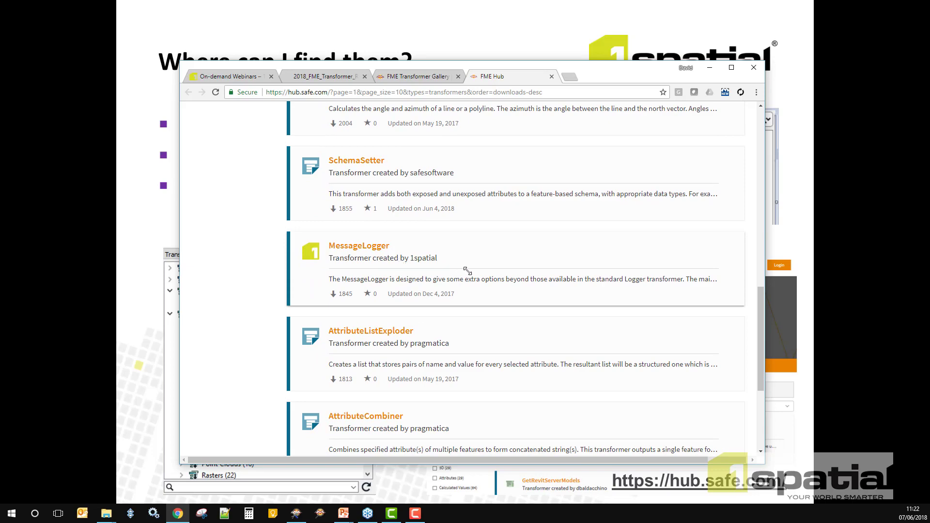
Look through the remaining most-downloaded transformers on the first FME Hub results page, and return to the presentation slide
scroll(522, 309, down, 3)
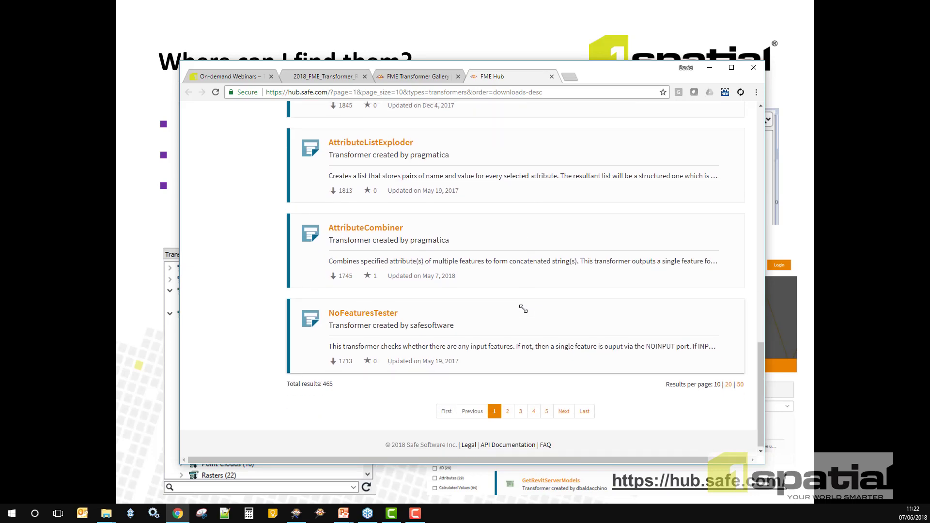
scroll(523, 308, up, 5)
scroll(523, 308, up, 10)
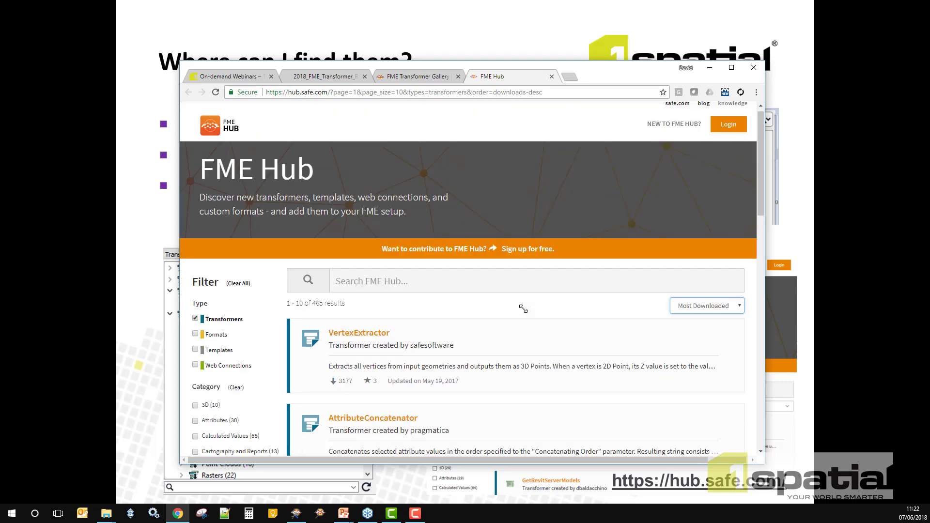
click(709, 68)
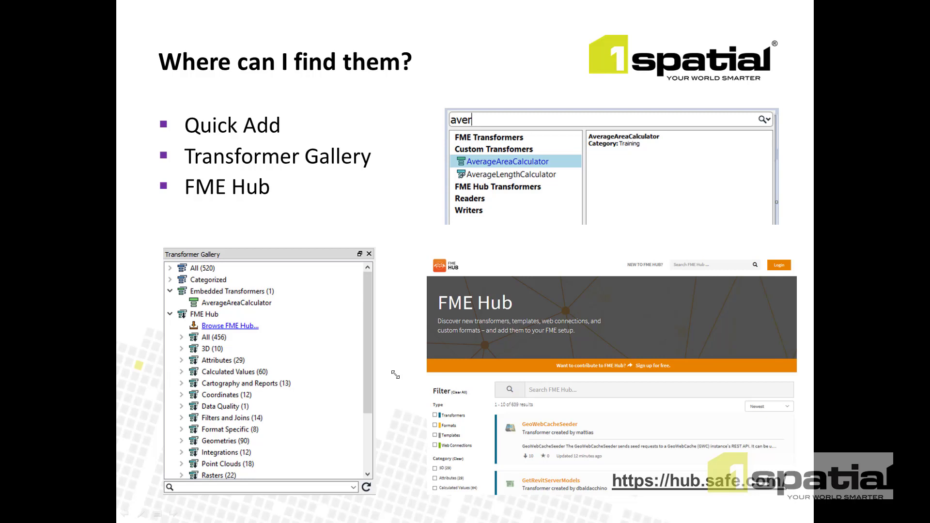
Advance the presentation to the "Formalise a Custom Transformers" slide, revisiting "Where can I find them?" on the way
key(Right)
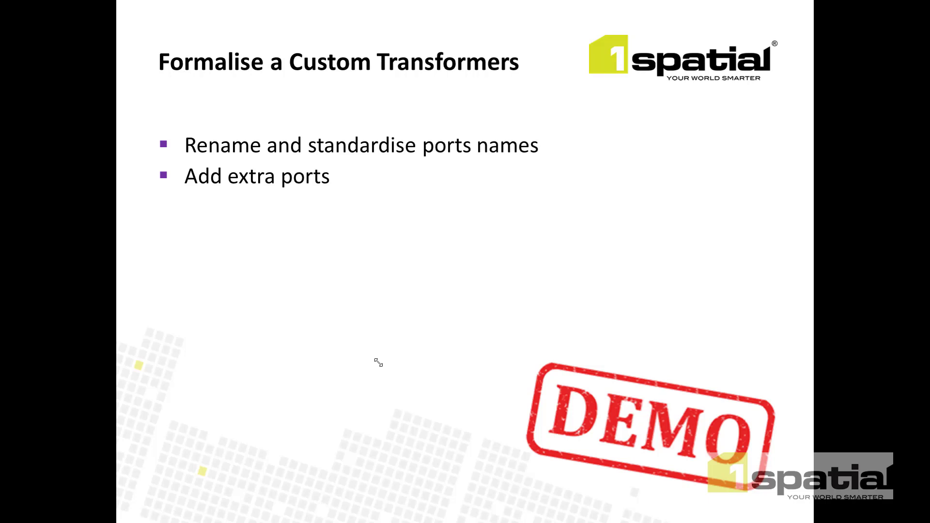
key(Left)
key(Left)
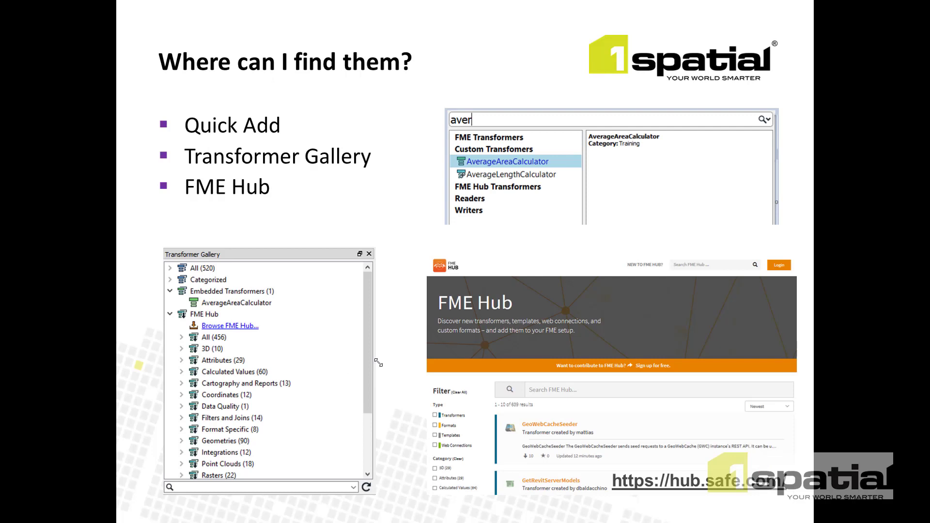
key(Right)
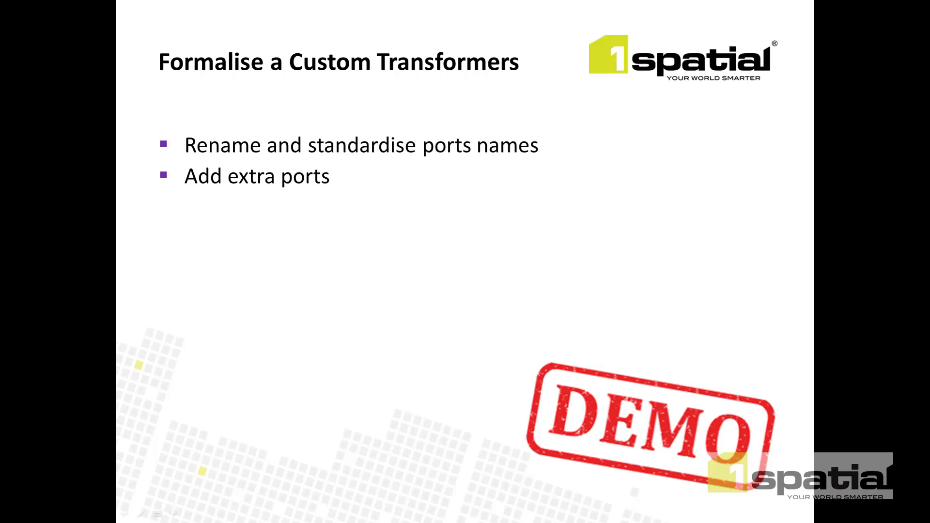
Switch to FME Workbench and shift the AreaAverageCalculator slightly closer to the Tester on the Main canvas
key(alt+Tab)
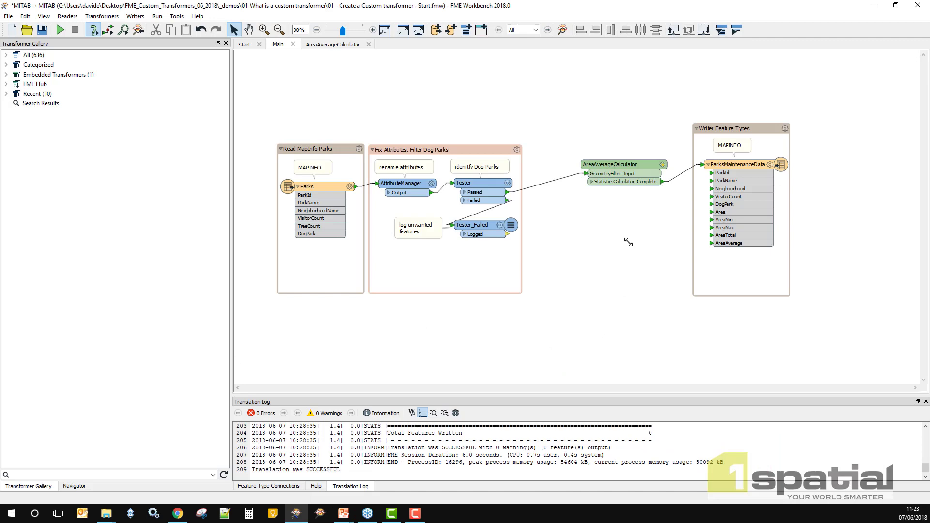
scroll(642, 175, up, 3)
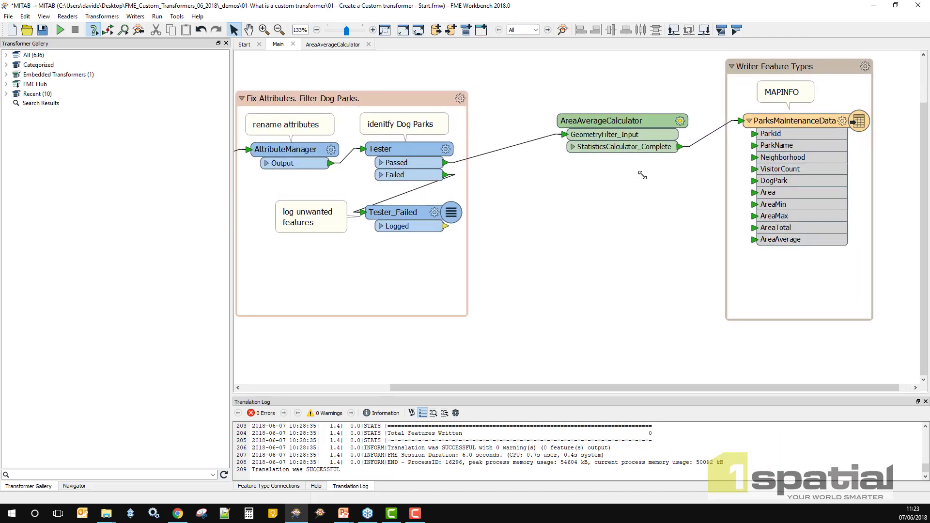
scroll(642, 175, up, 1)
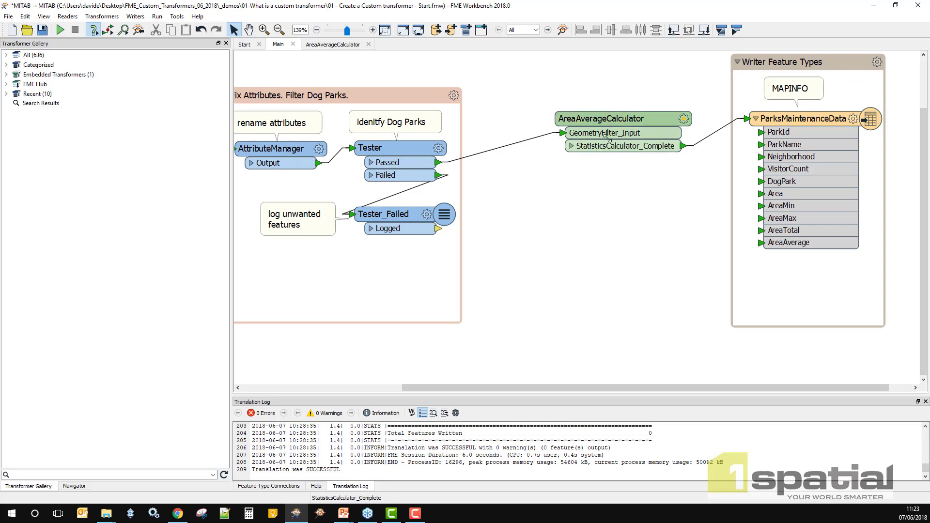
drag(602, 134, 572, 151)
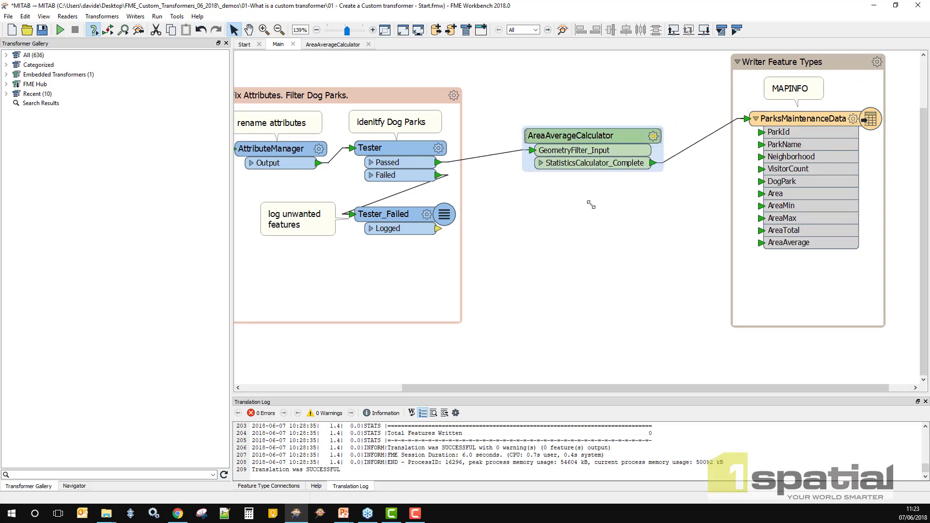
scroll(591, 203, up, 1)
scroll(591, 205, up, 1)
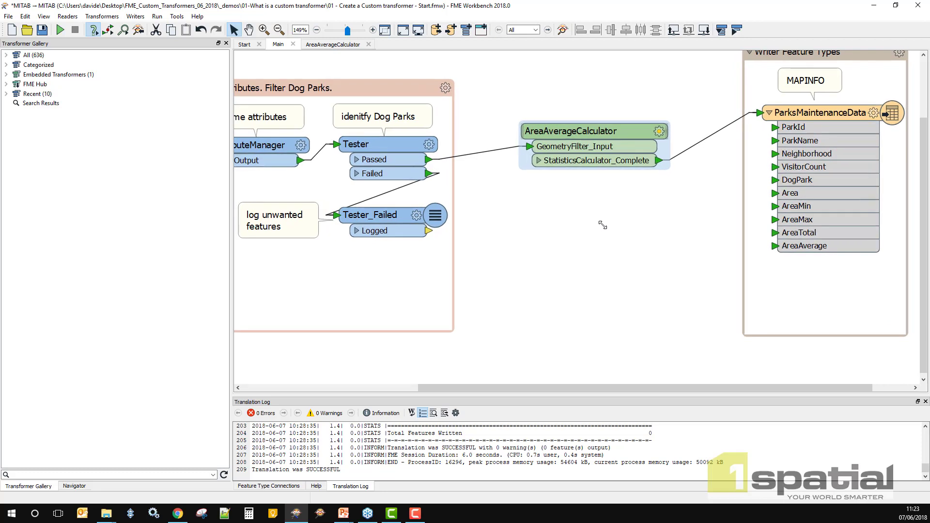
In the AreaAverageCalculator definition, rename the GeometryFilter_Input port to Input
click(333, 45)
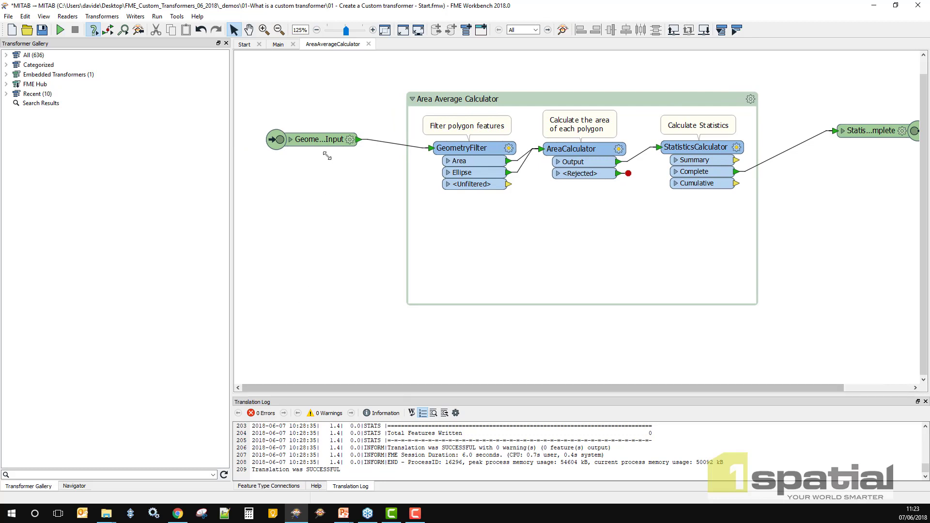
double_click(322, 140)
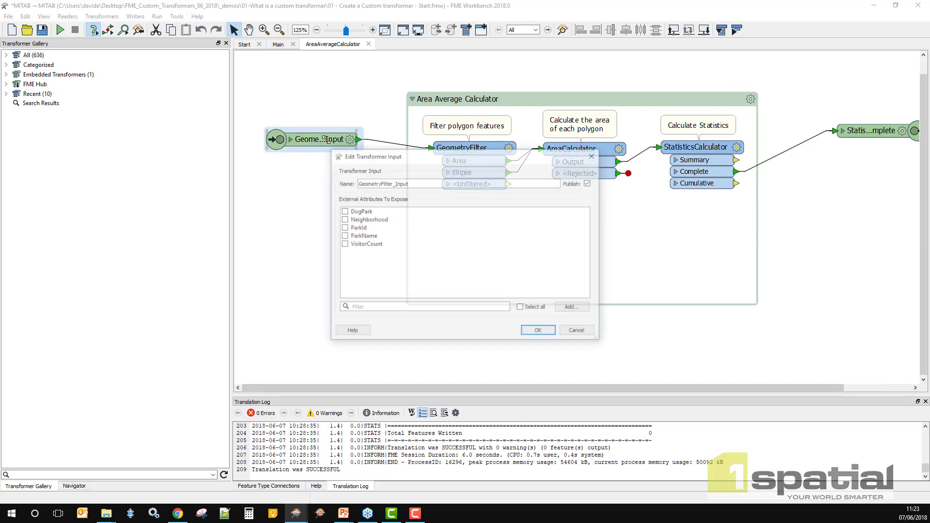
double_click(392, 182)
drag(392, 183, 332, 181)
key(Delete)
key(Delete)
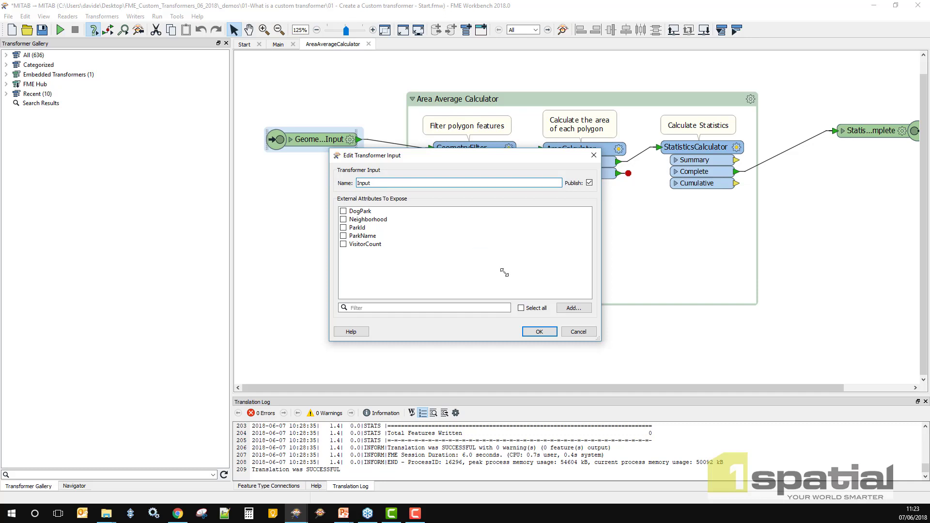
click(535, 331)
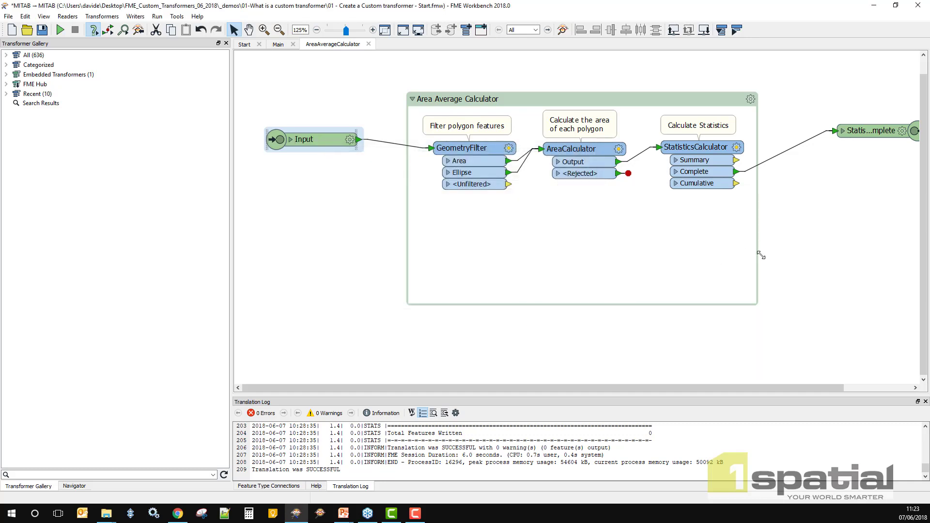
Move the StatisticsCalculator_Complete output closer to the bookmark, rename it Input, and check the ports on the Main canvas
drag(872, 130, 854, 150)
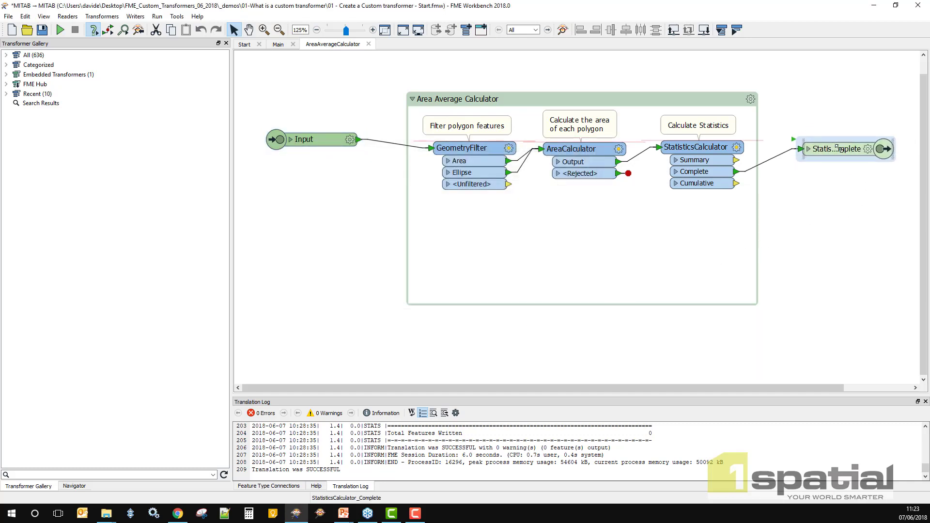
click(868, 149)
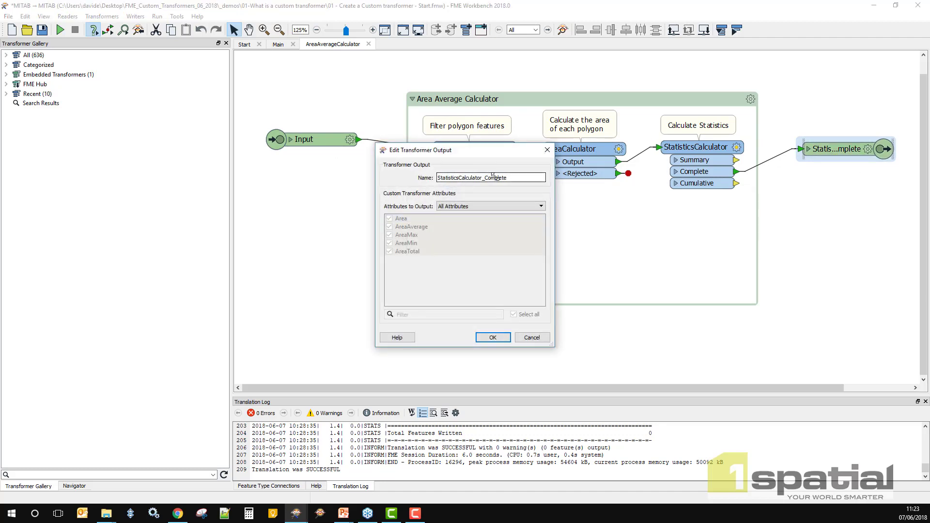
double_click(512, 178)
text(Input)
click(499, 338)
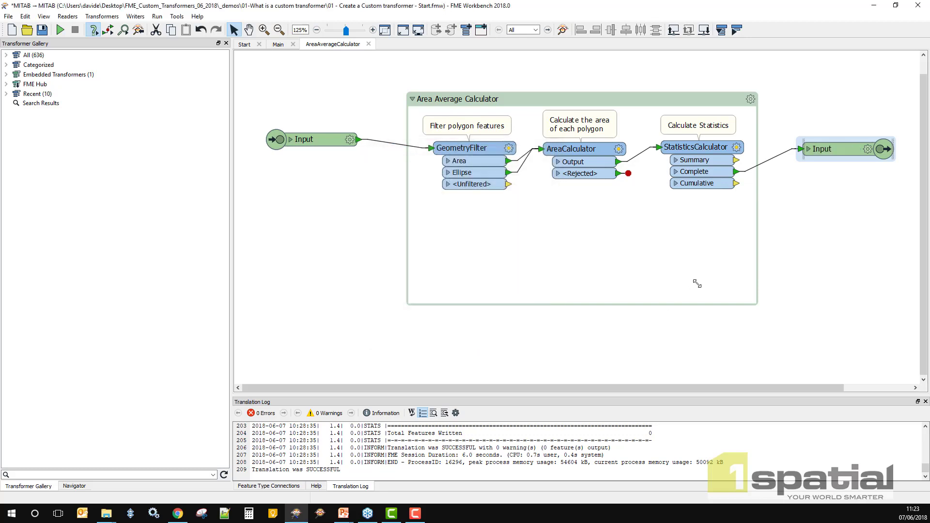
click(278, 44)
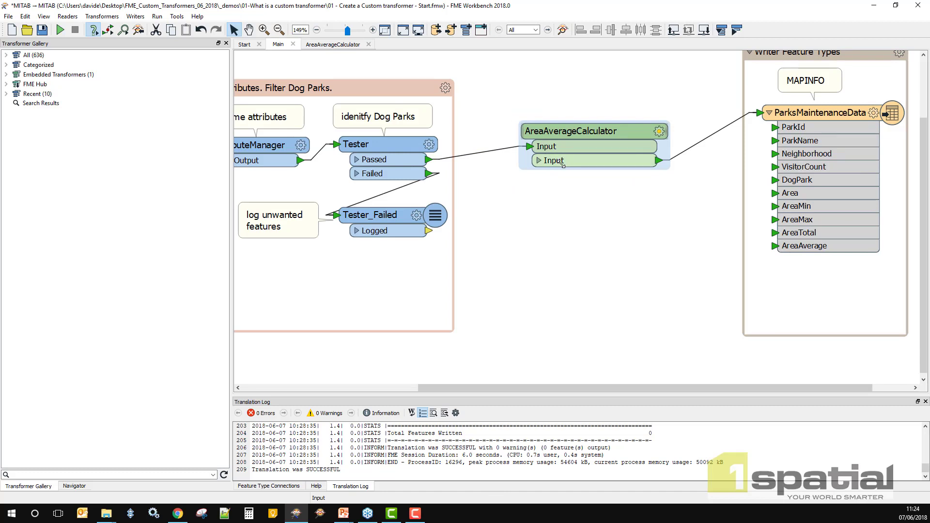
Correct the name of the custom transformer's output port to Output
double_click(561, 164)
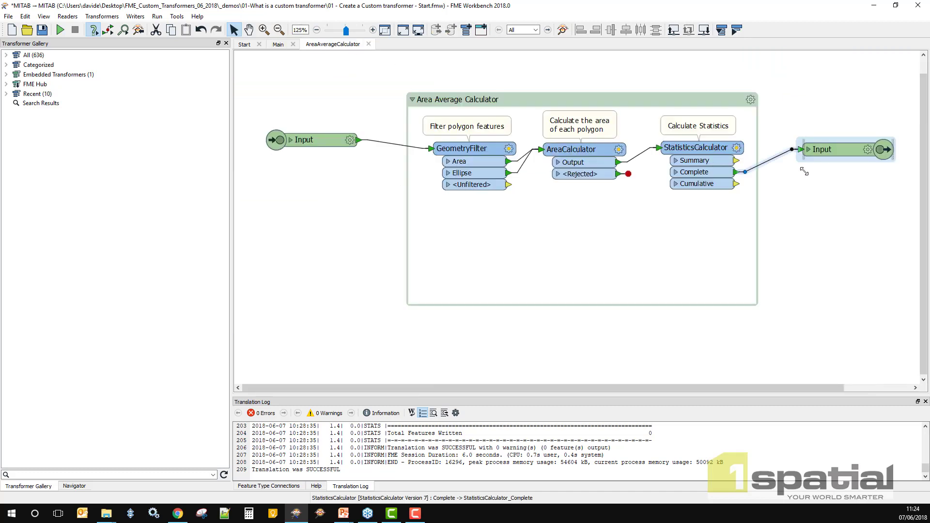
double_click(831, 149)
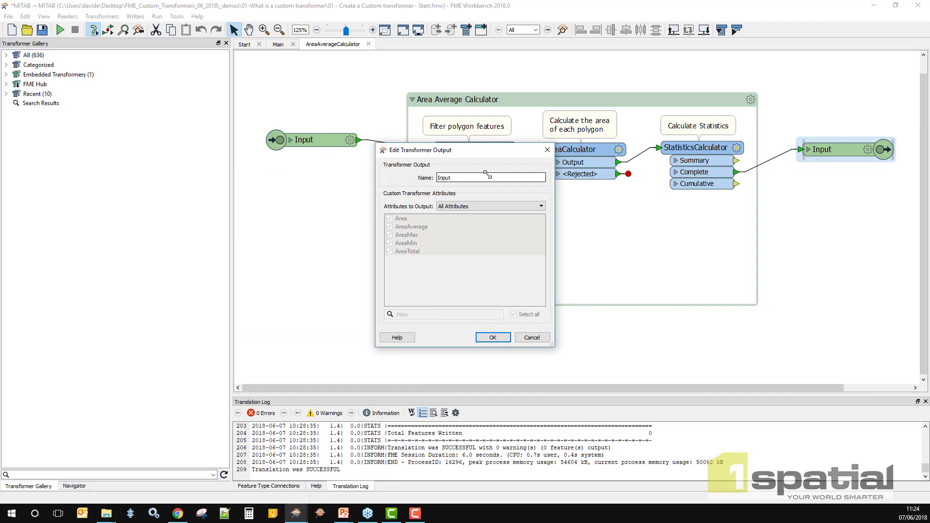
double_click(461, 178)
click(440, 178)
drag(441, 178, 428, 178)
text(Out)
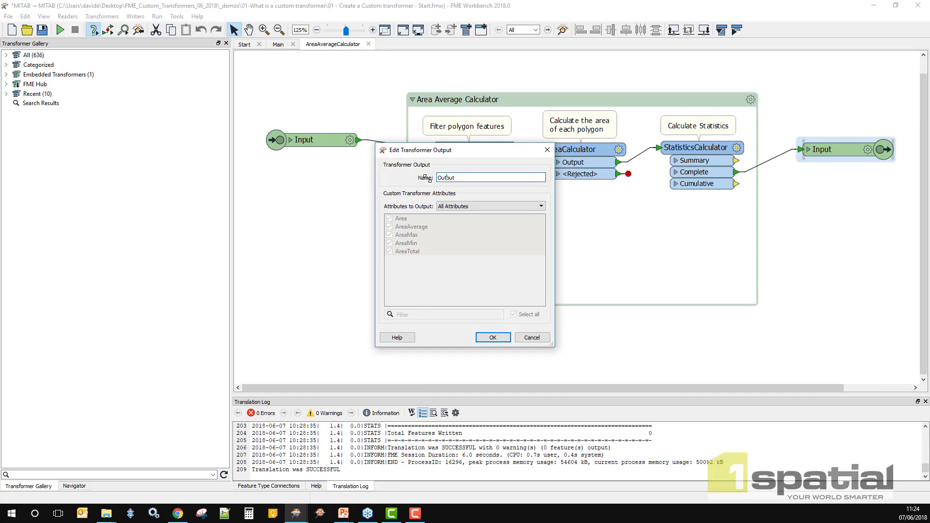
click(492, 337)
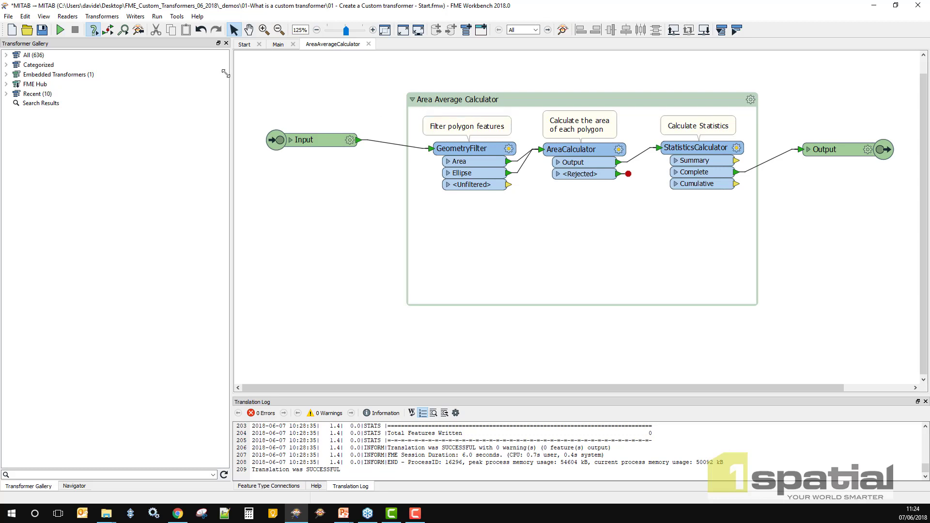
Insert a second transformer output inside the AreaAverageCalculator definition and check the transformer's ports on the Main canvas
click(110, 13)
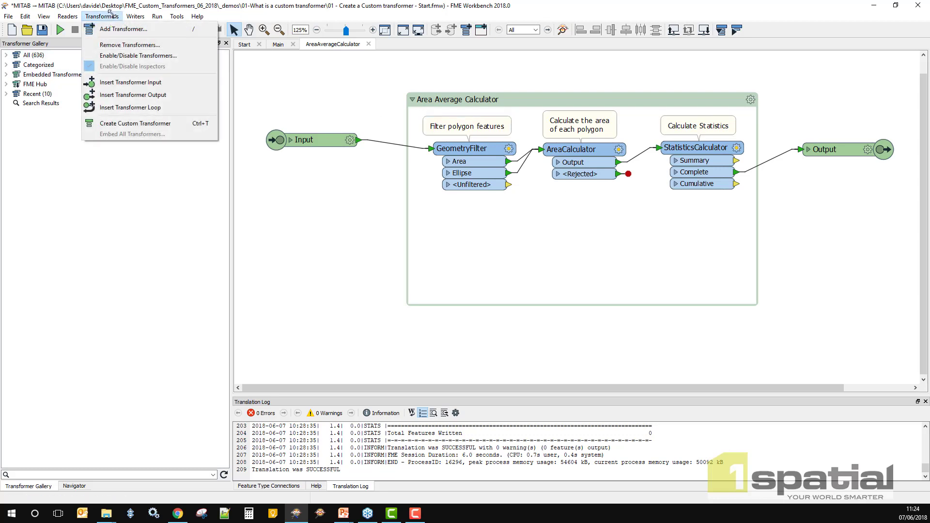
click(130, 95)
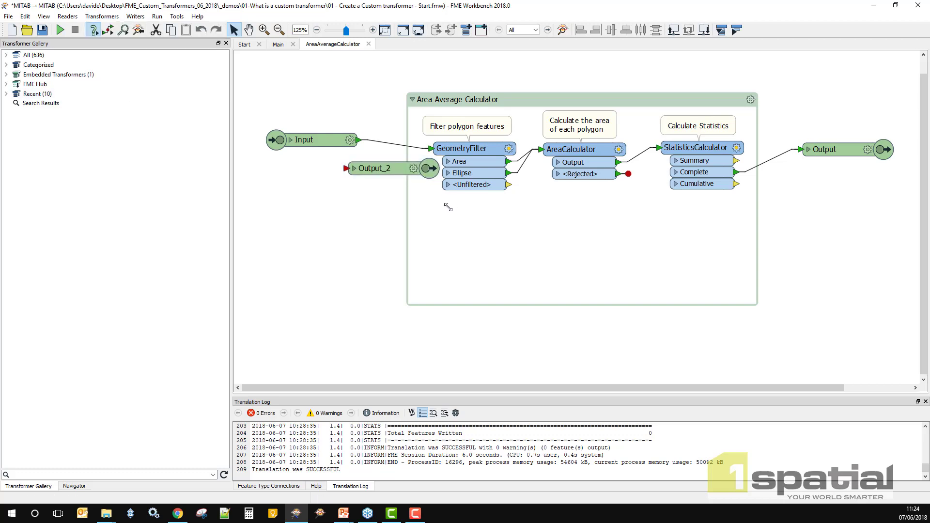
click(530, 266)
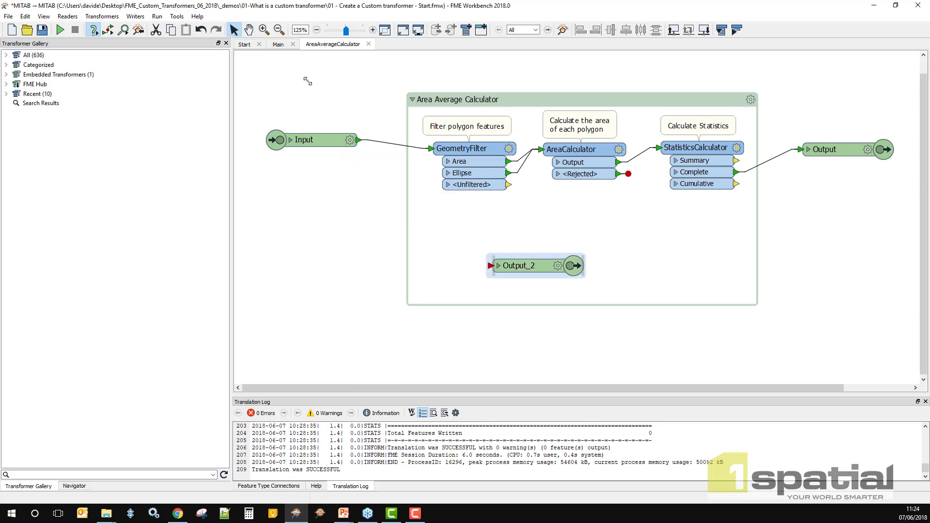
click(277, 44)
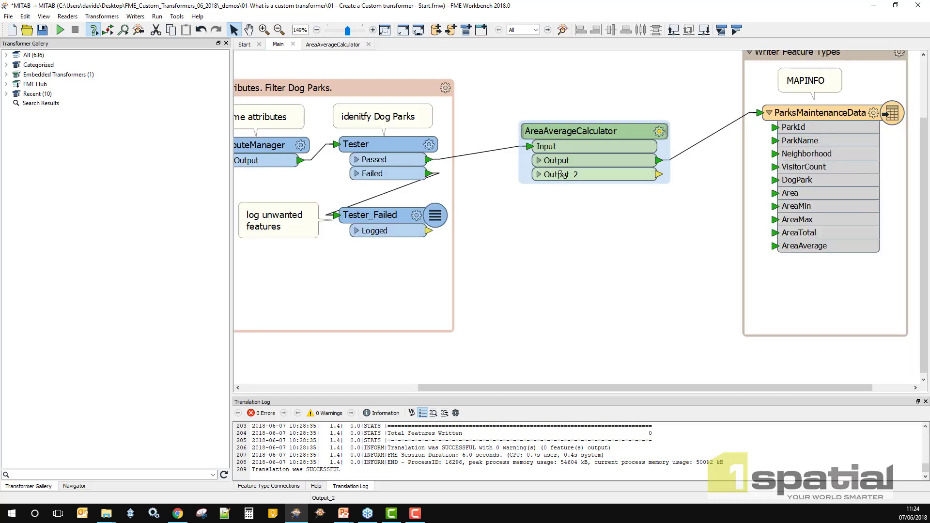
Feed the second output from GeometryFilter <Unfiltered> and AreaCalculator <Rejected>, place it outside the bookmark, and name it Rejected
click(320, 44)
drag(527, 266, 815, 239)
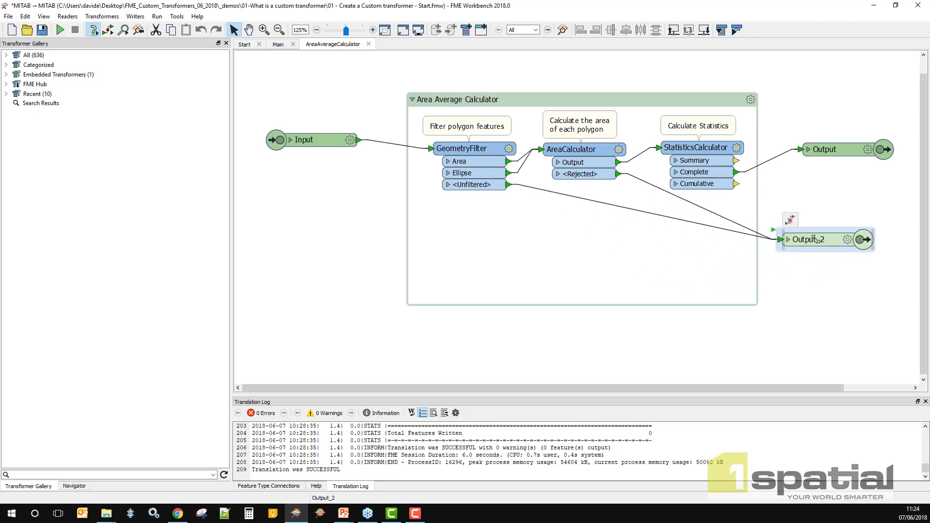
click(843, 242)
double_click(482, 178)
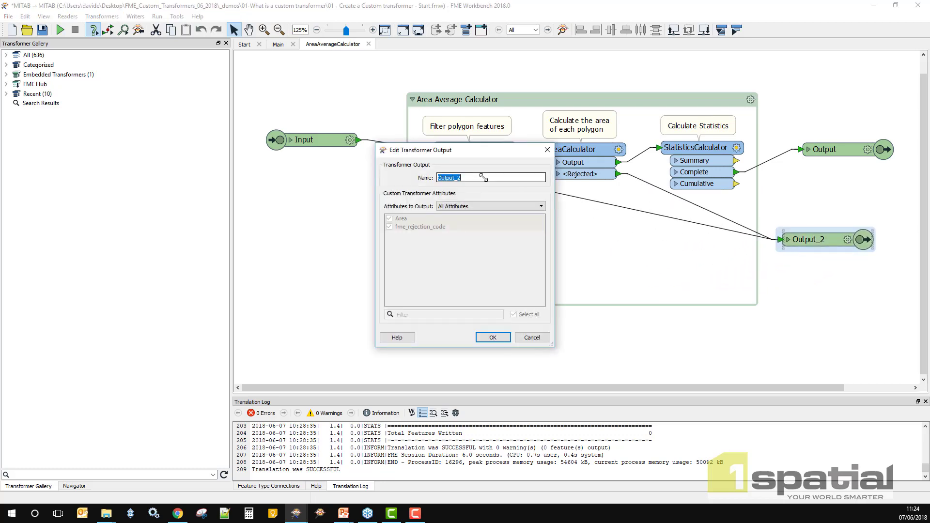
text(Rejected)
click(493, 337)
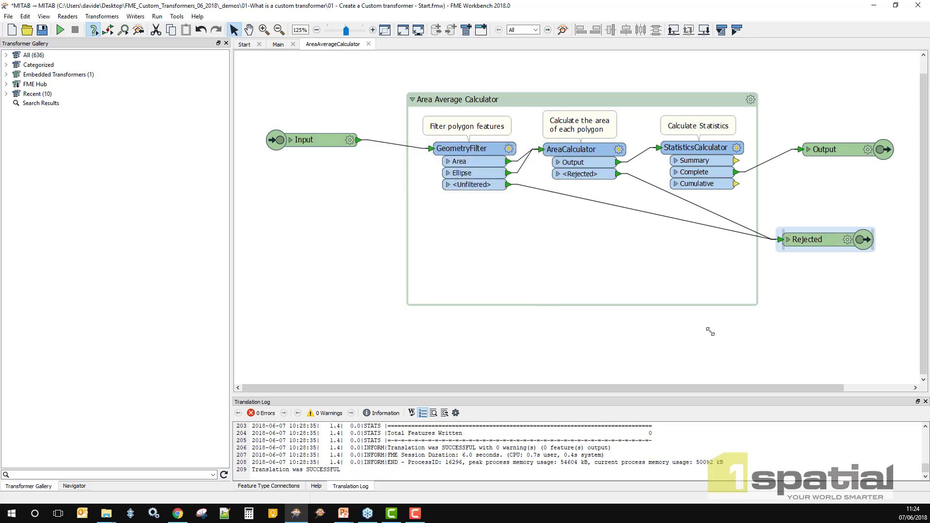
Bend both connections to the Rejected output, align it directly beneath Output, and check the transformer's ports on the Main canvas
click(699, 207)
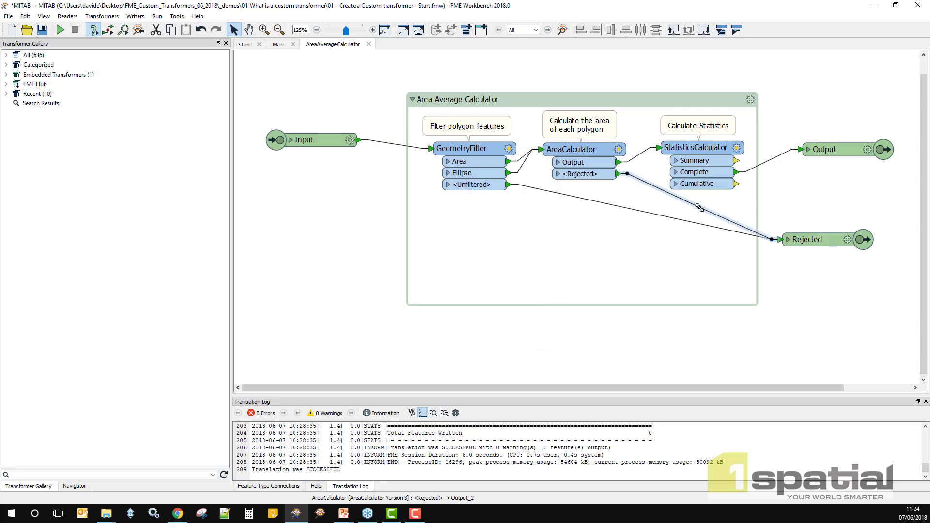
drag(810, 241, 860, 208)
drag(652, 193, 705, 218)
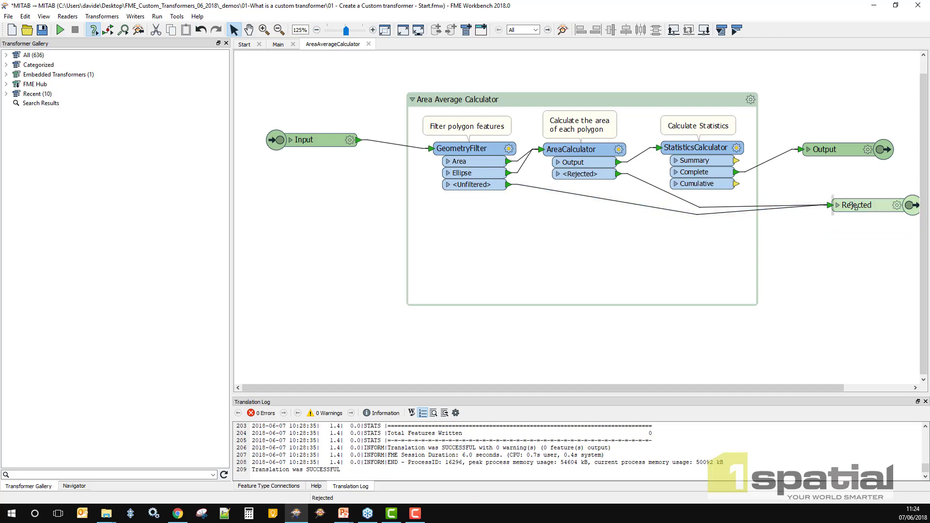
drag(851, 206, 825, 207)
click(828, 235)
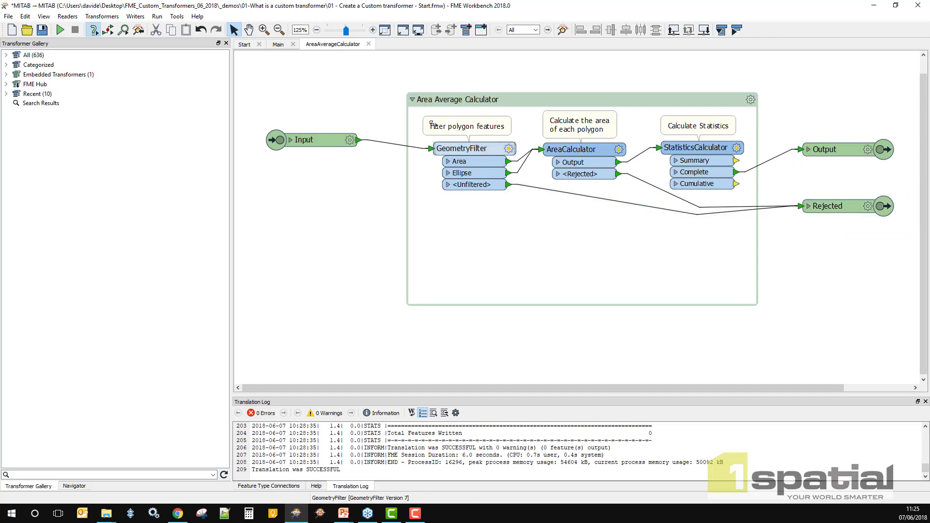
click(278, 44)
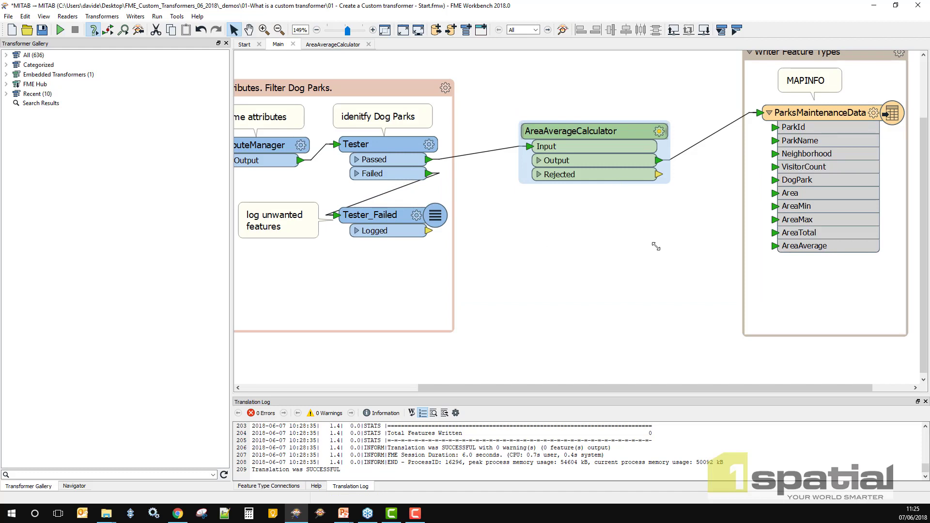
click(649, 211)
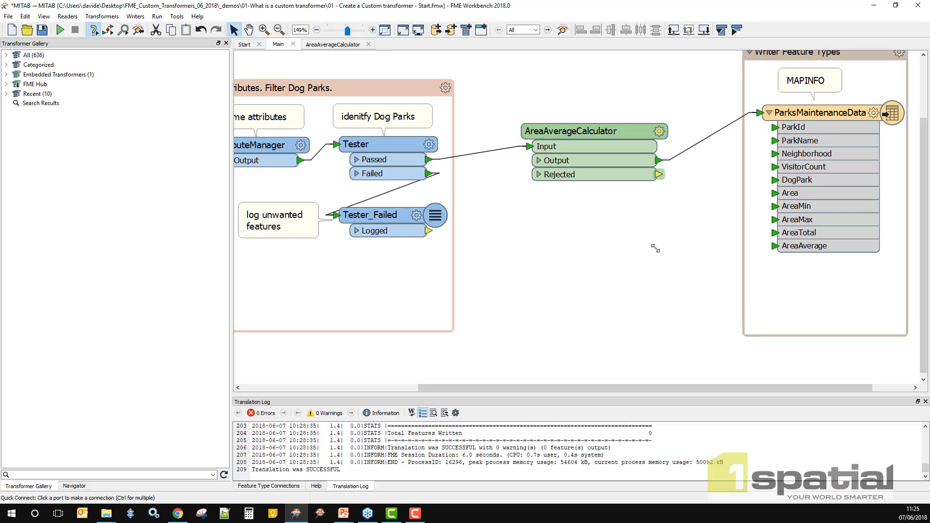
Attach a Logger to the AreaAverageCalculator's Rejected port and place it beneath ParksMaintenanceData inside the Writer Feature Types bookmark
text(logg)
key(Return)
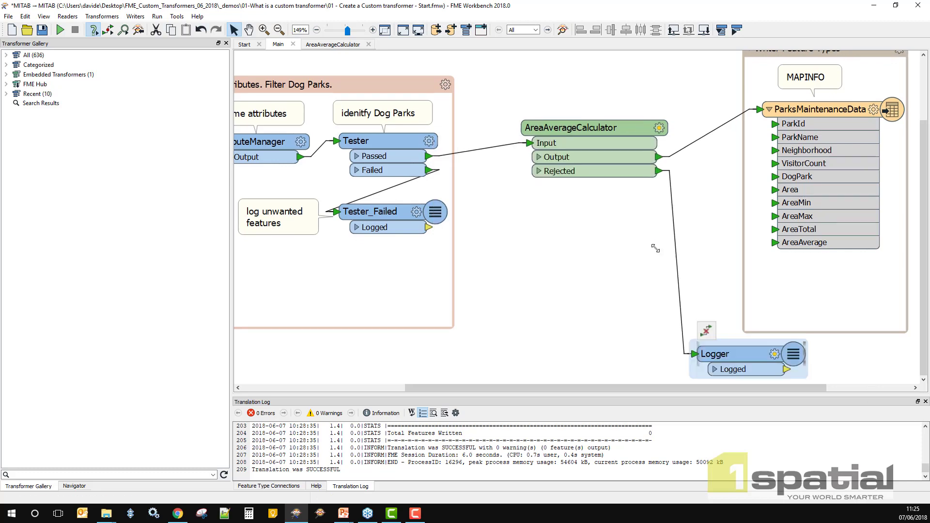
drag(717, 351, 782, 285)
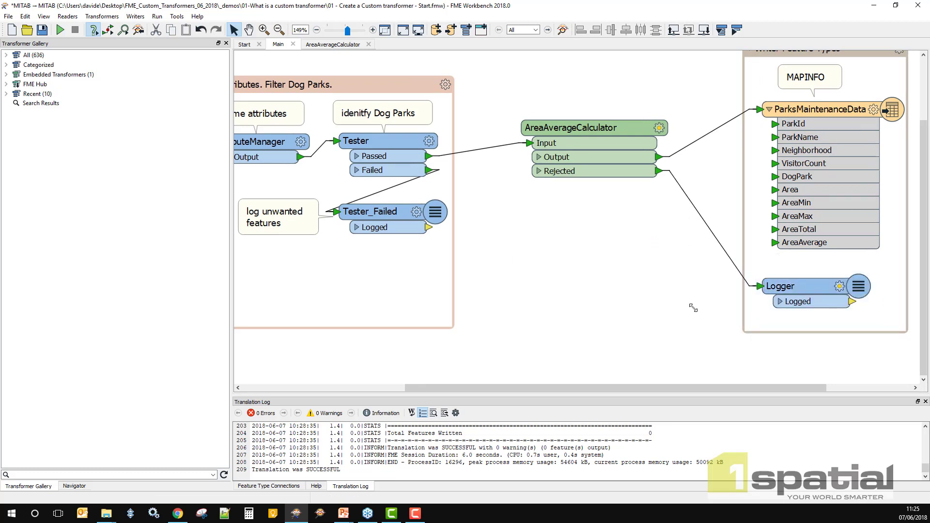
Reposition the Writer Feature Types bookmark and lower the AreaAverageCalculator so it sits midway between the writer and the Logger
click(829, 104)
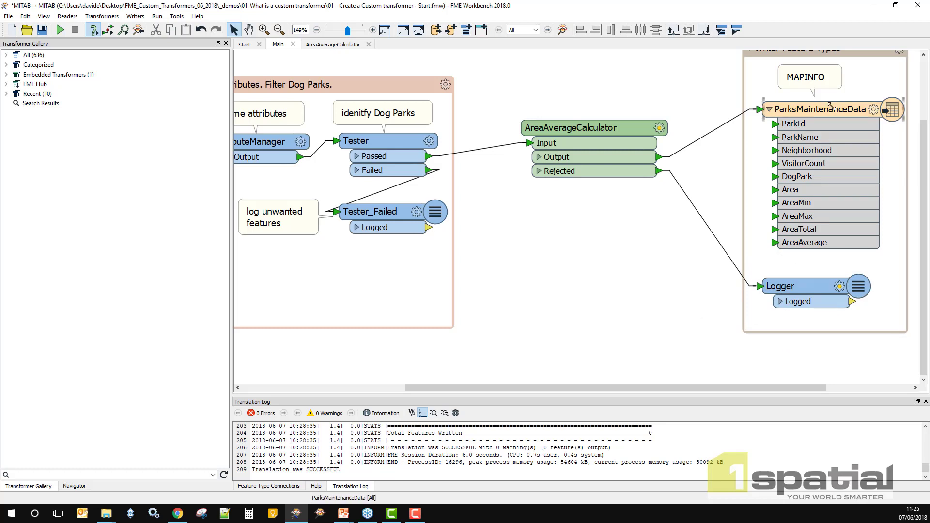
drag(783, 51, 736, 67)
drag(588, 132, 577, 182)
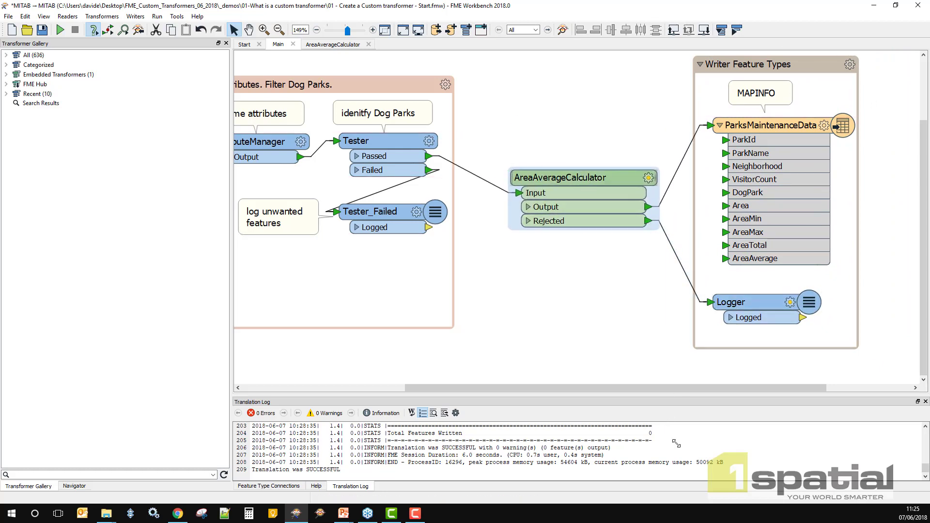
Set the Logger's severity level to Warning and its feature logging to Log and Record
double_click(815, 316)
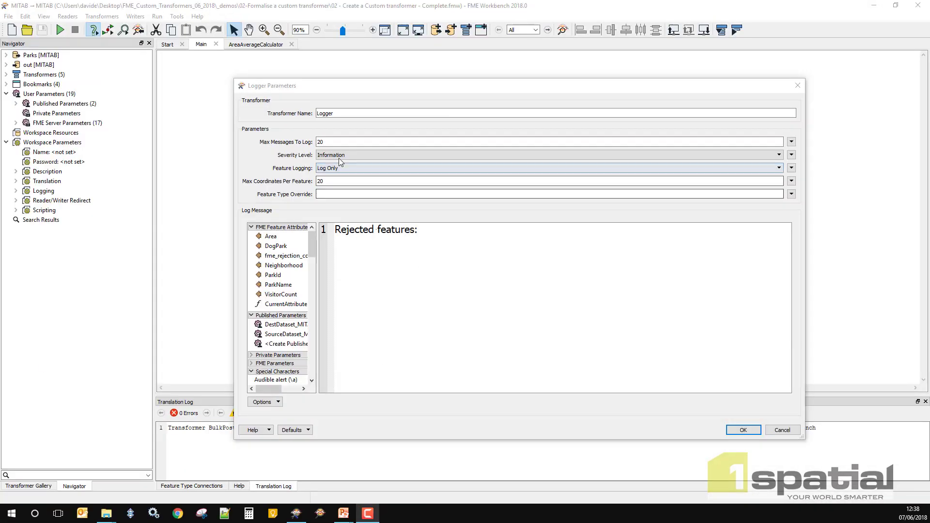
click(337, 156)
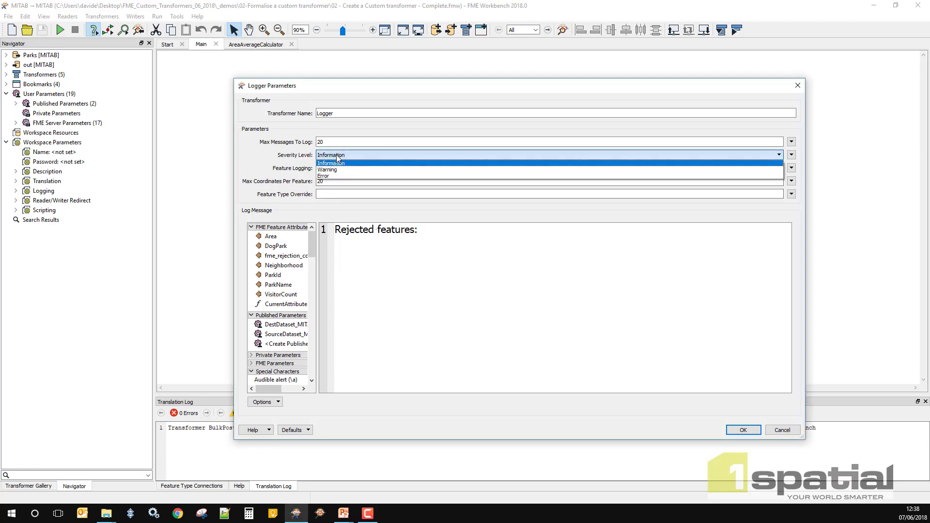
click(331, 169)
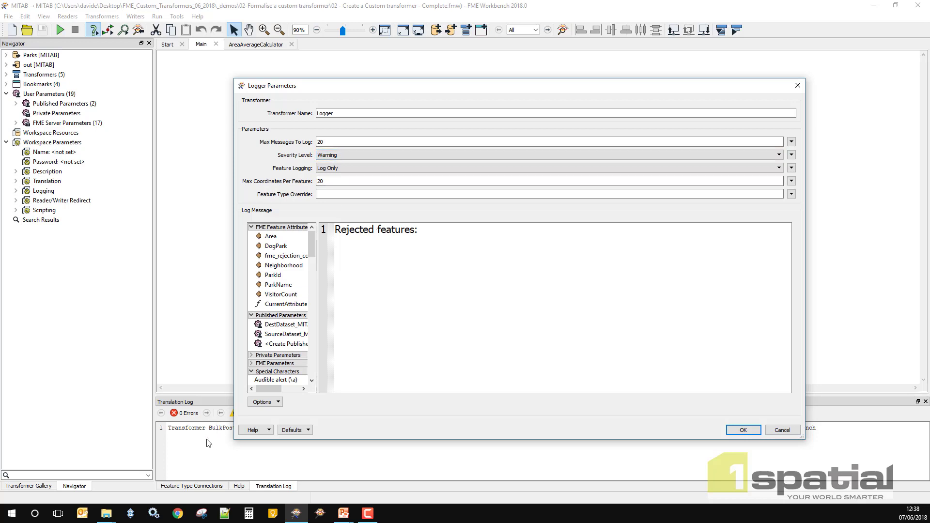
click(326, 169)
click(347, 183)
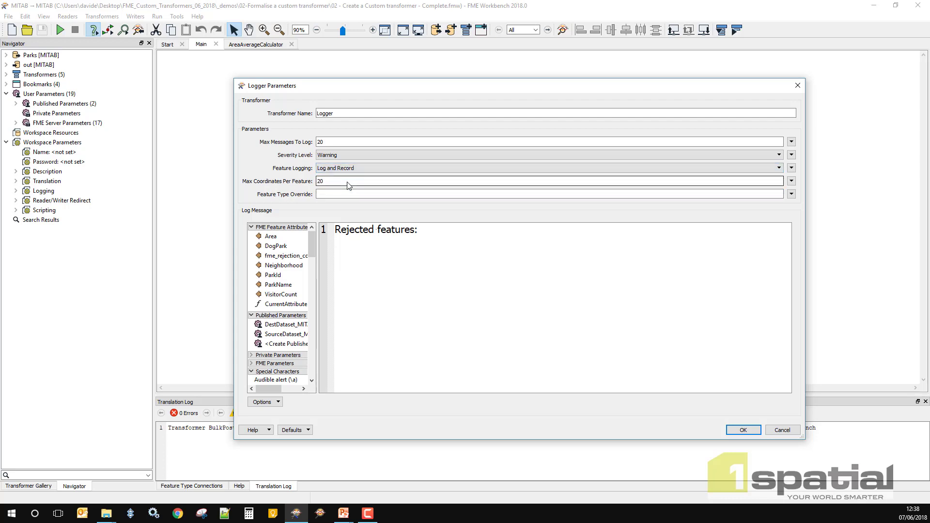
Change the Logger's log message to "Rejected features from the area calculation"
click(463, 241)
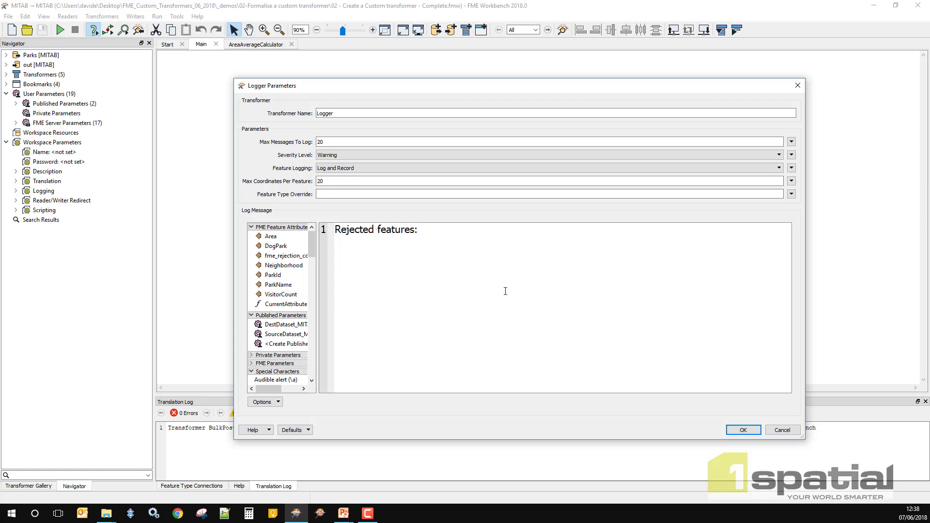
key(BackSpace)
text(from the area cal)
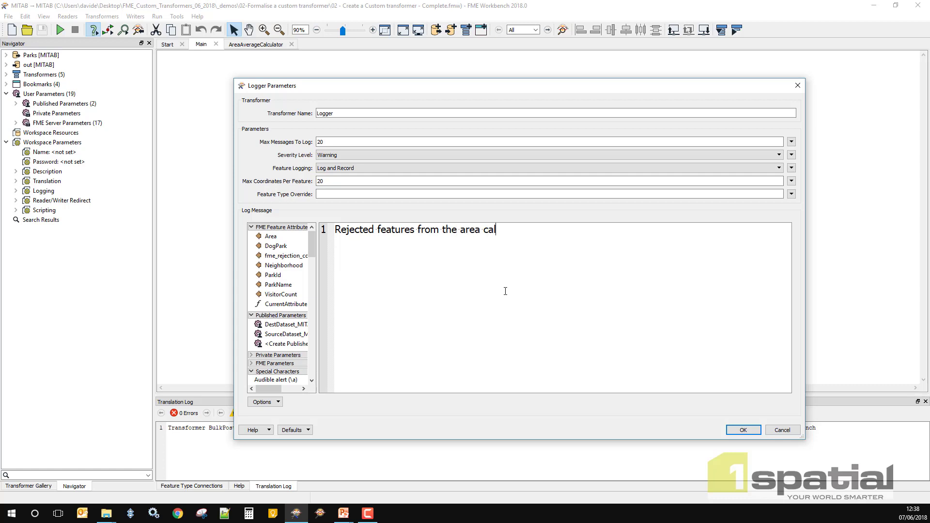
text(culation)
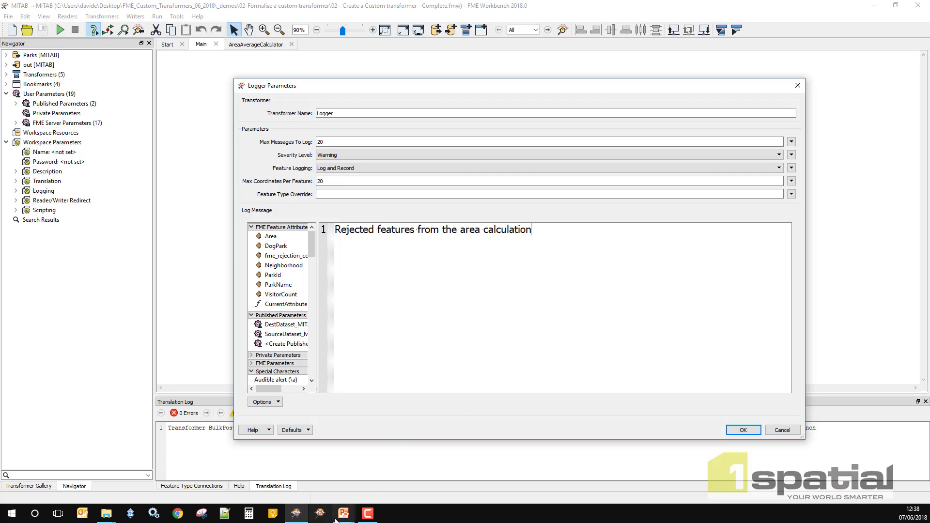
Switch to the PowerPoint slide show to view the custom transformer schema handling slide, and close the Logger parameters without applying them
mouse_move(342, 517)
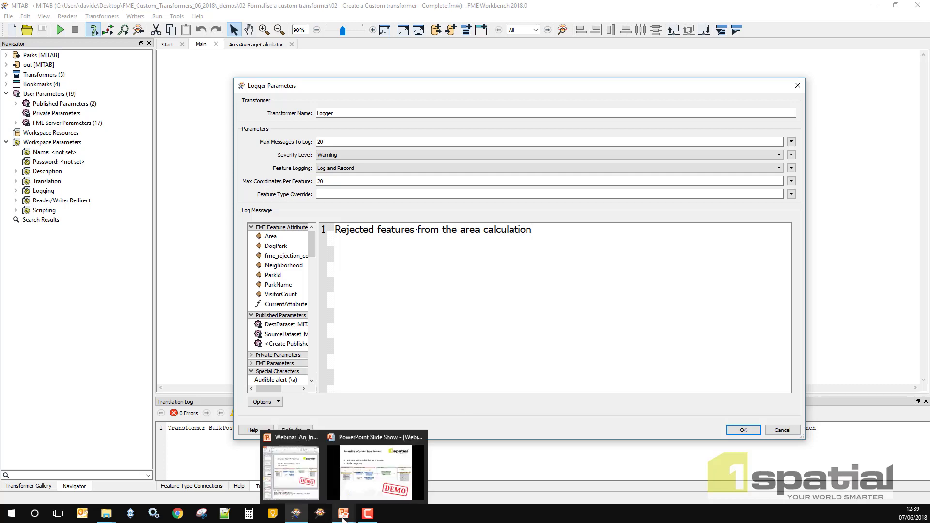
click(356, 492)
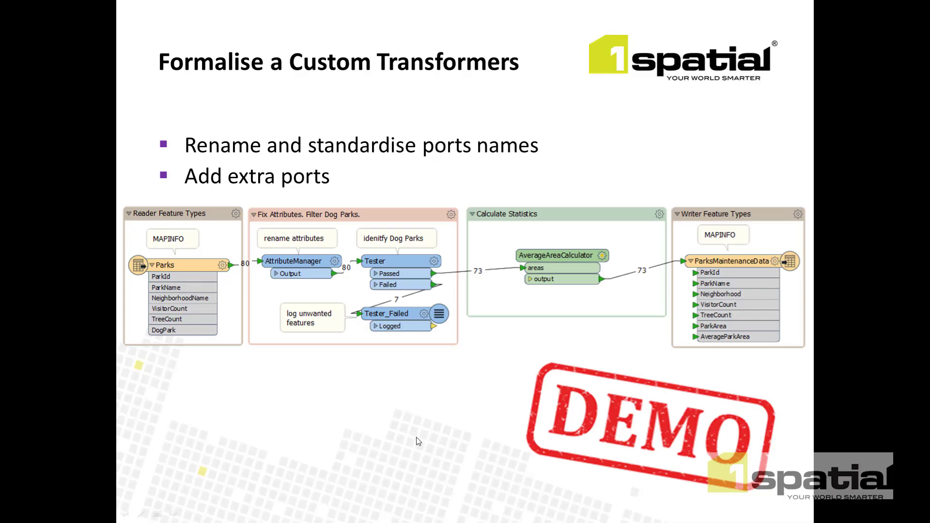
key(Right)
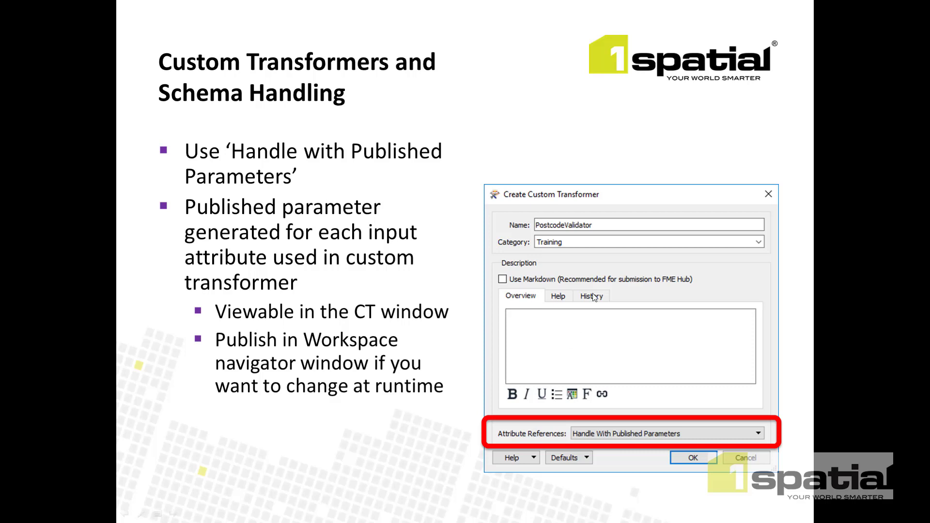
click(429, 350)
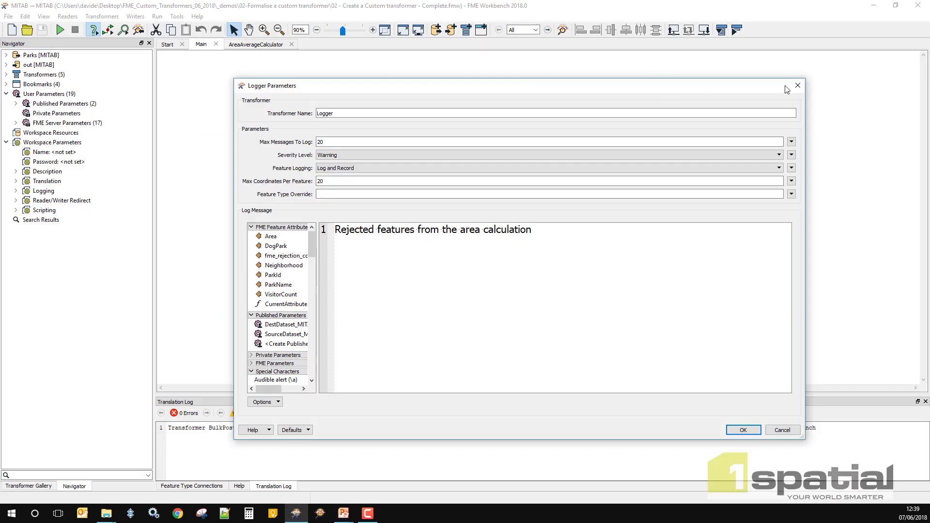
click(797, 85)
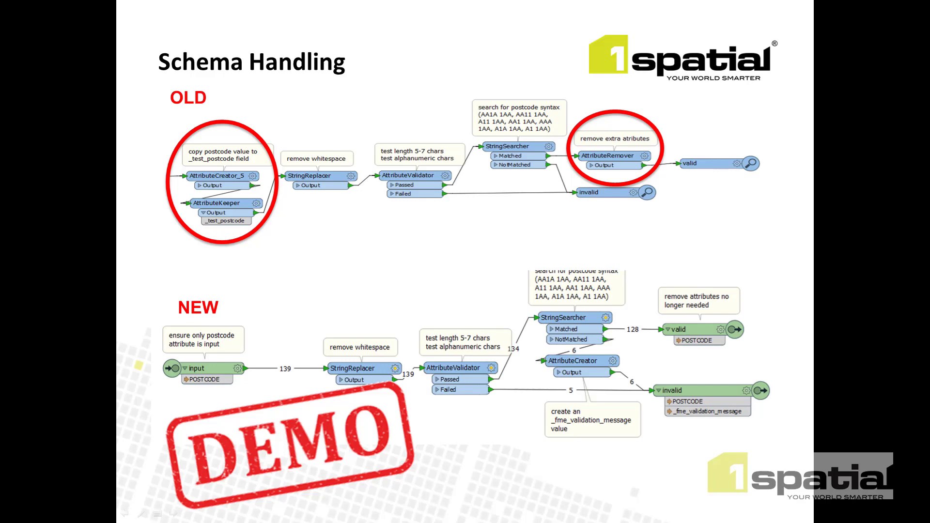
Switch to the 03 - Transformers_schema_old workspace in FME Workbench and examine the postcode validation workflow starting at Housing_Stock
key(alt+Tab)
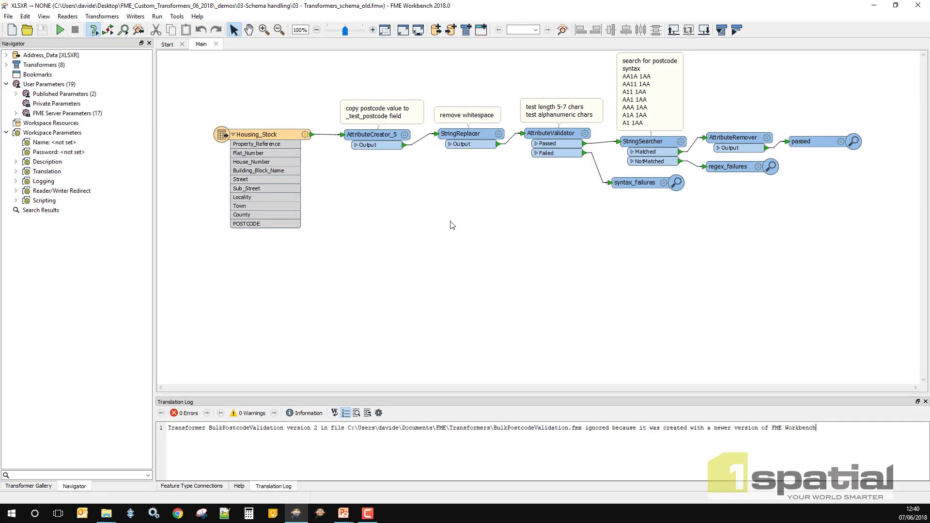
drag(354, 277, 169, 83)
scroll(295, 275, up, 1)
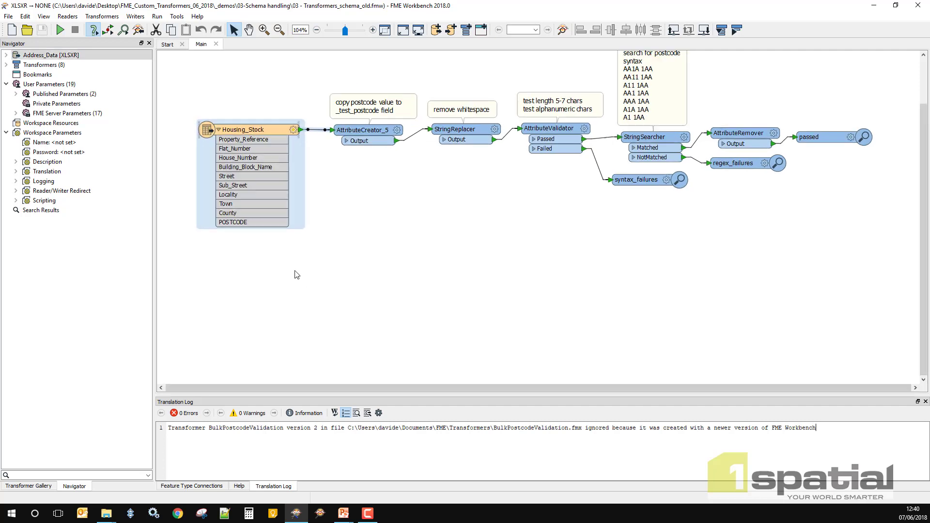
click(297, 274)
scroll(352, 162, up, 2)
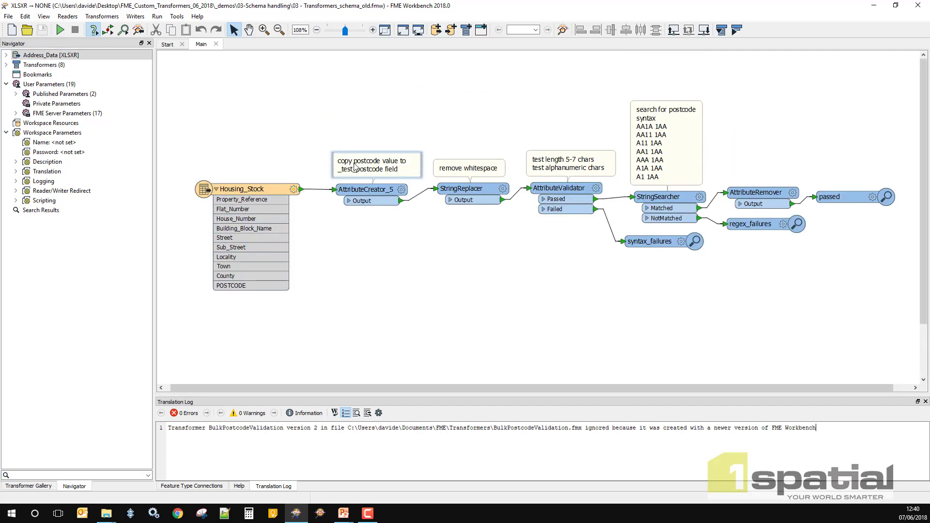
drag(295, 82, 884, 299)
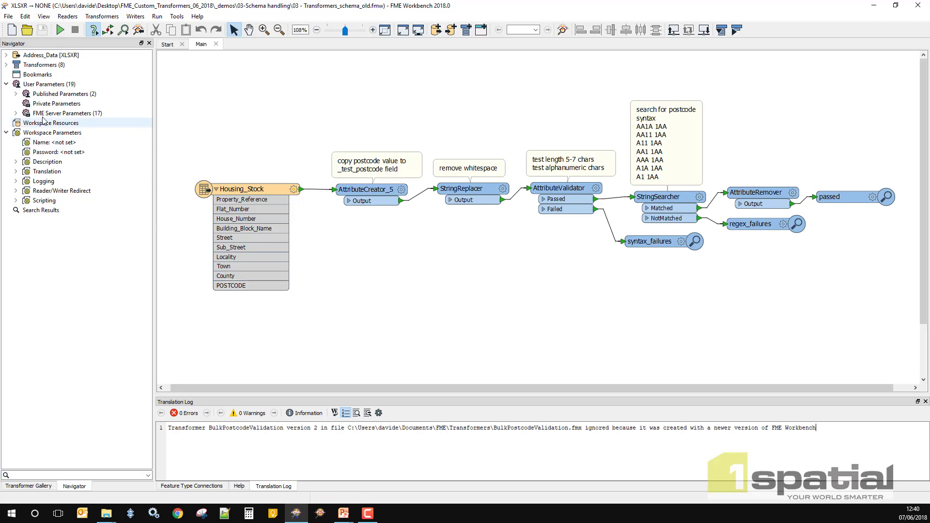
Inspect the definition of the published parameter TEST_FIELD and close it without changes
click(16, 93)
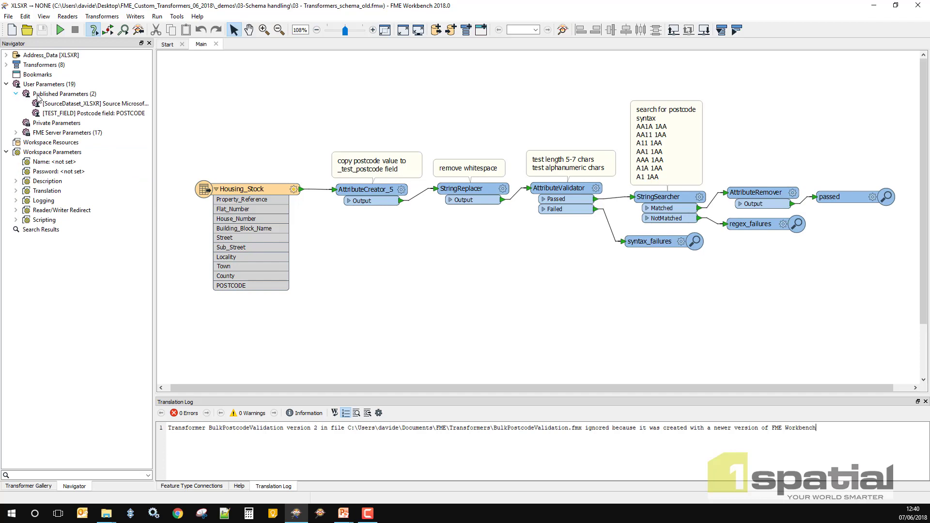
click(59, 115)
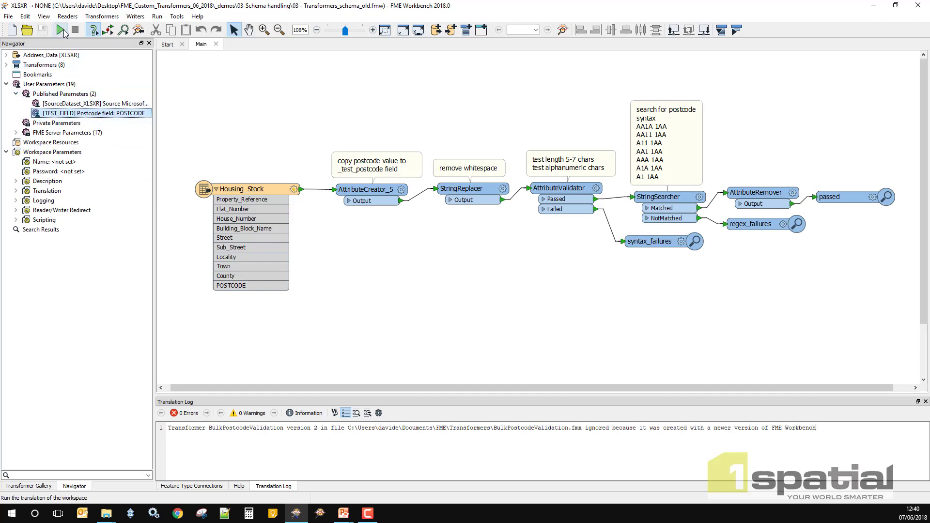
right_click(94, 116)
click(115, 129)
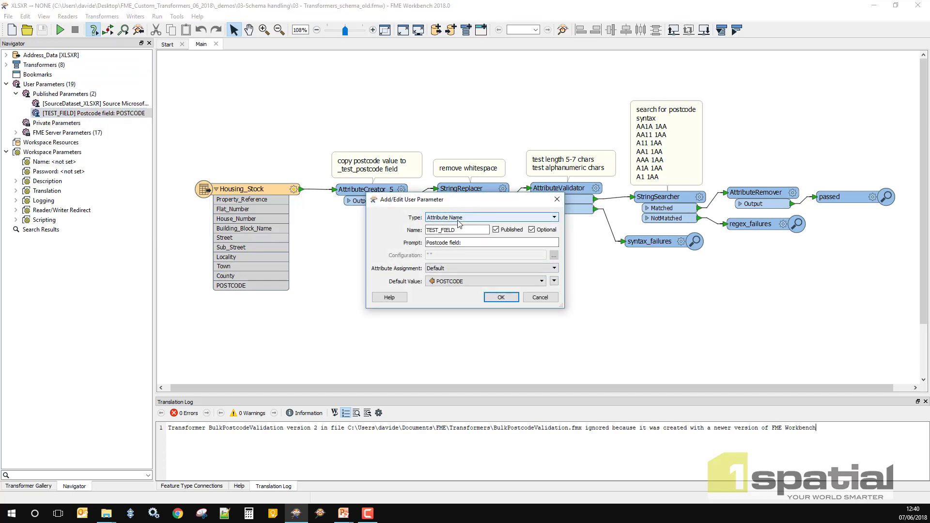
click(541, 299)
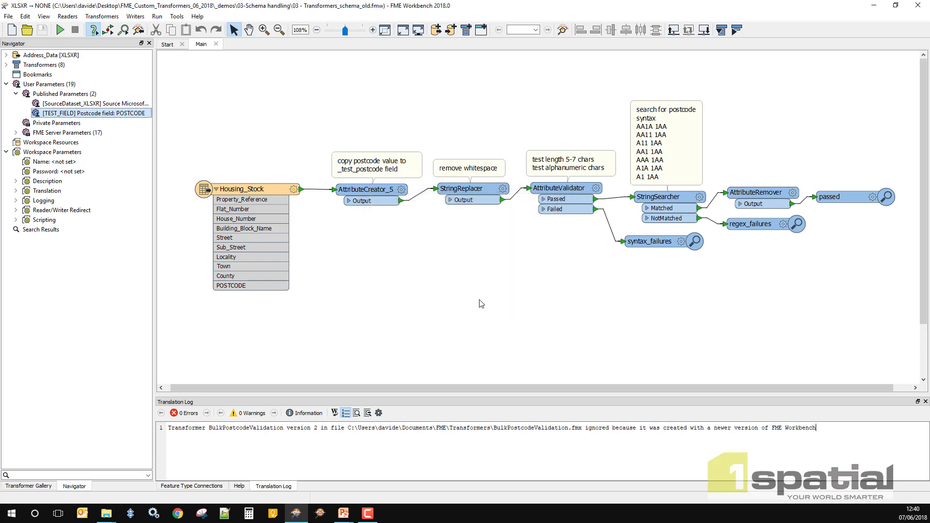
Start a translation to review the attribute choices for the Postcode field parameter, and cancel the run
click(61, 29)
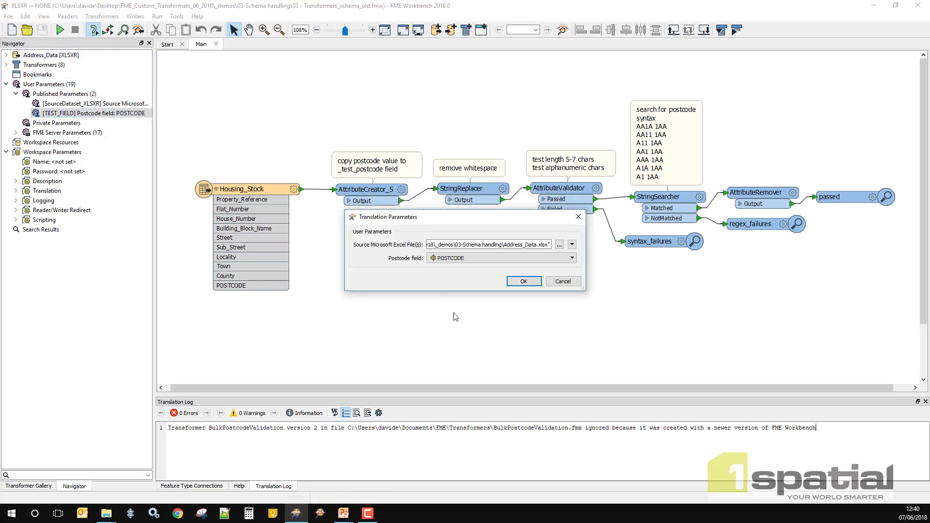
click(467, 258)
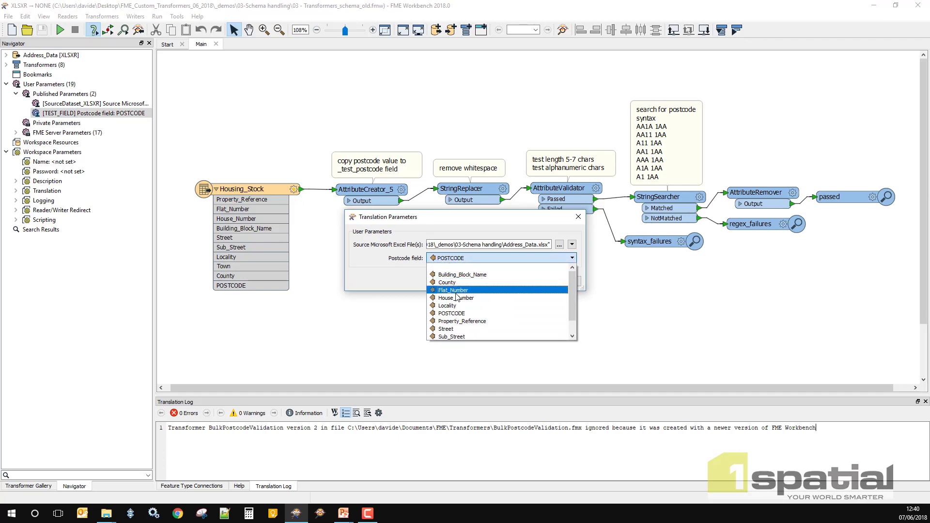
click(395, 280)
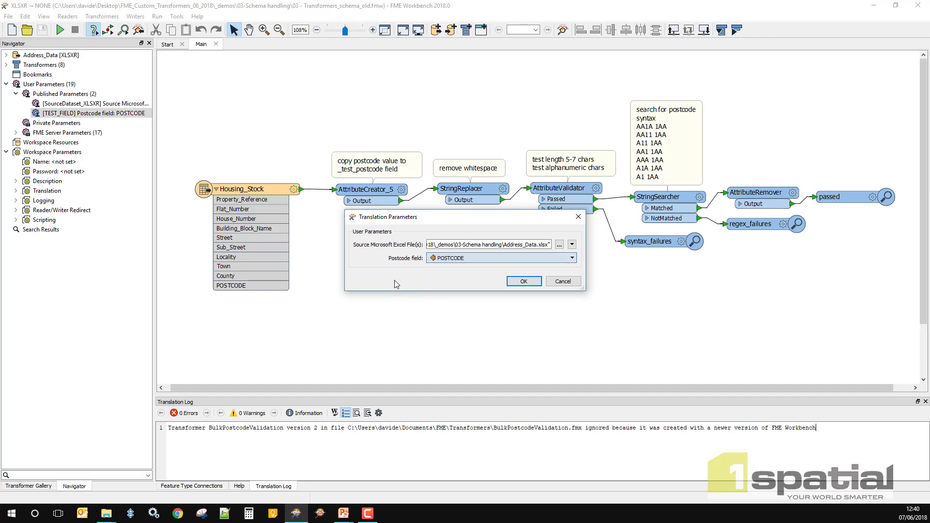
click(559, 280)
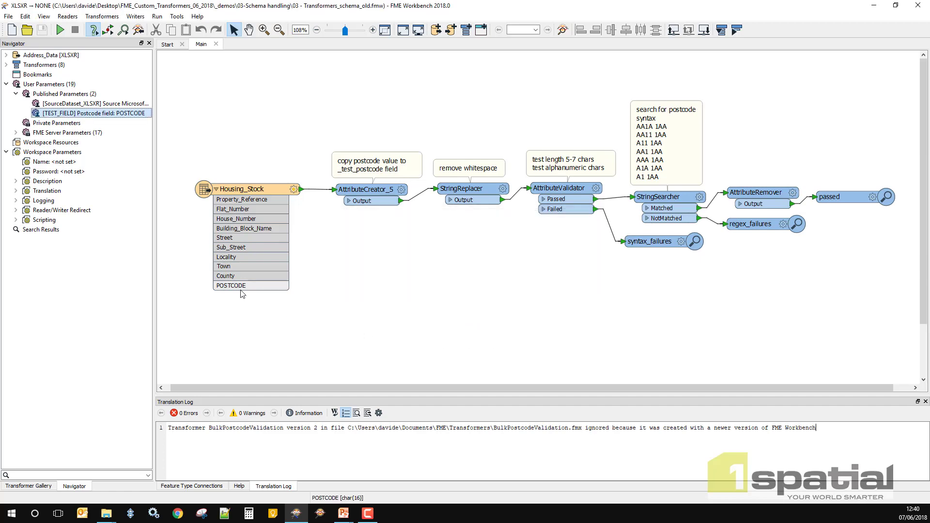
Examine how the AttributeCreator_5, StringReplacer and AttributeValidator parameters use the _test_postcode attribute, leaving their settings as they are
click(401, 190)
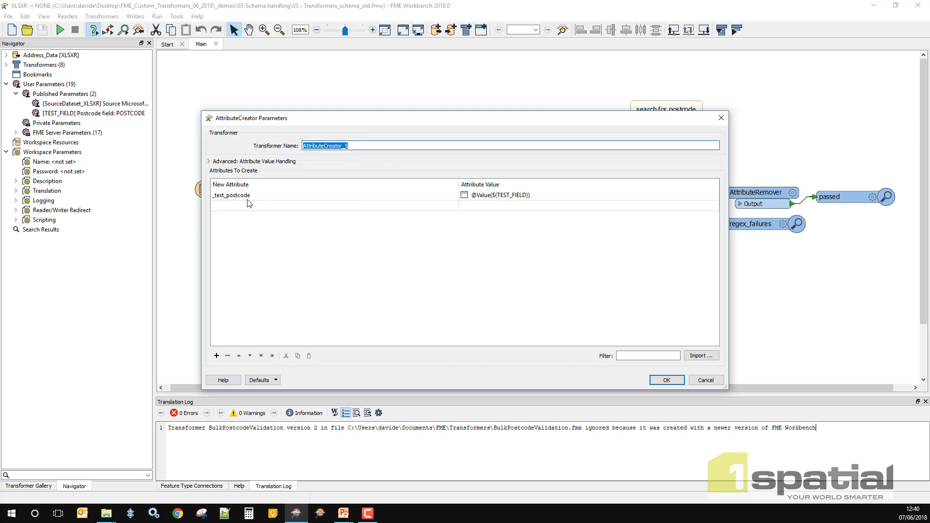
click(667, 380)
click(504, 188)
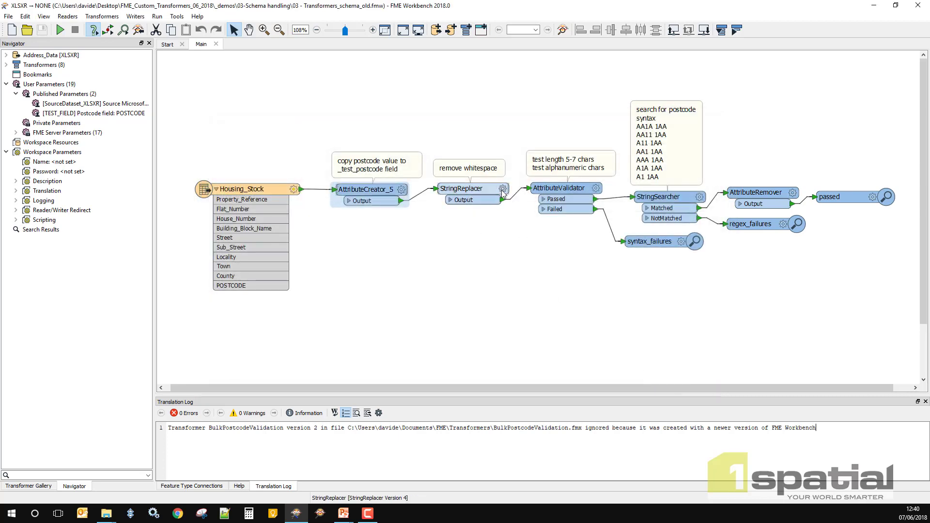
double_click(473, 223)
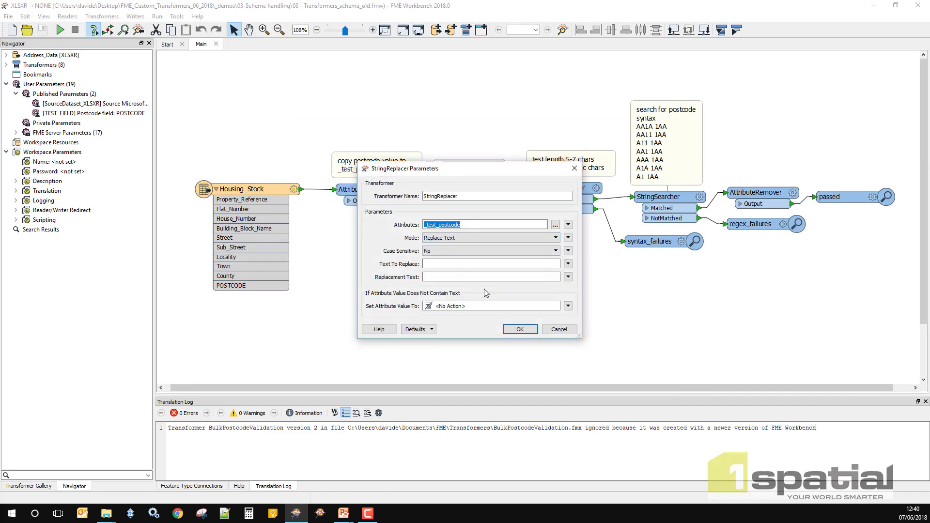
click(556, 331)
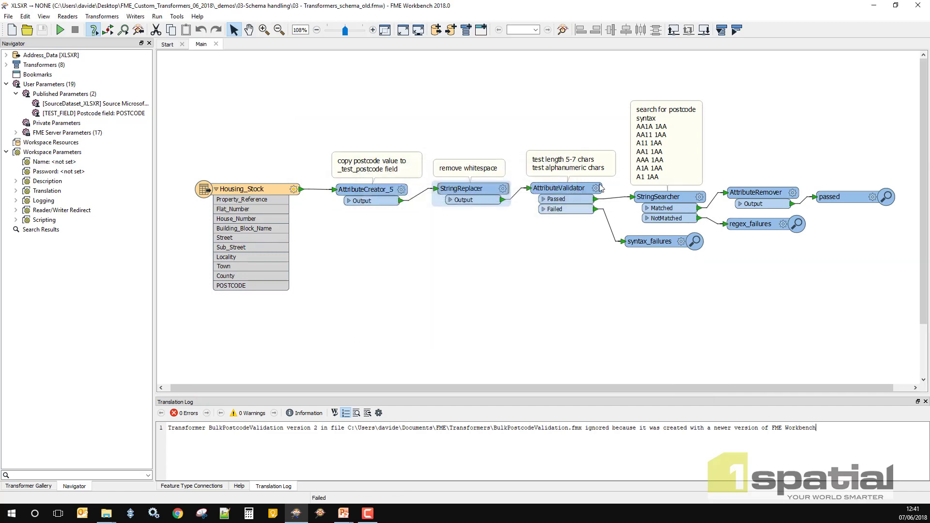
click(596, 189)
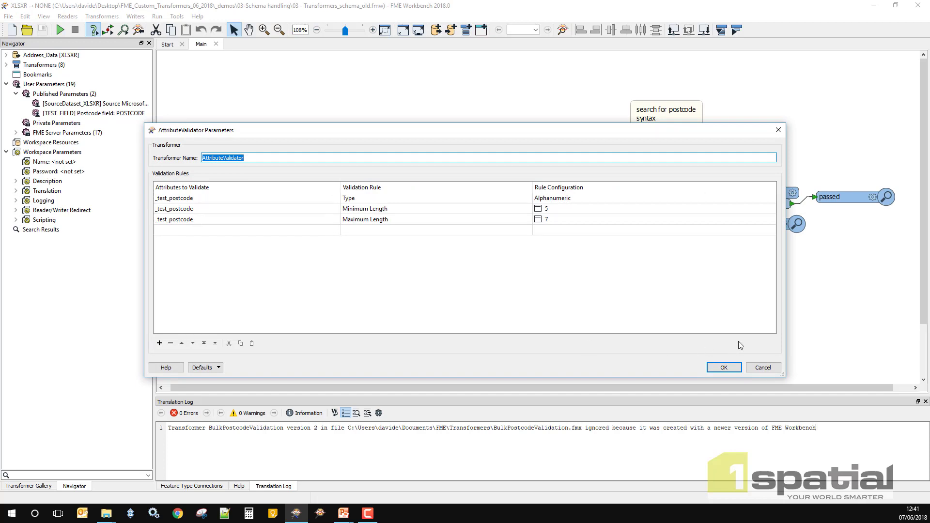
click(764, 368)
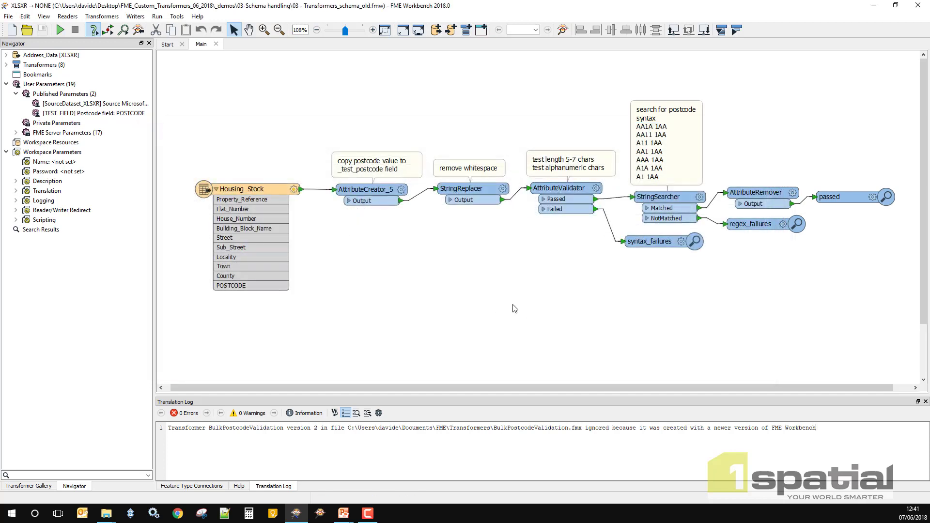
drag(356, 333, 169, 155)
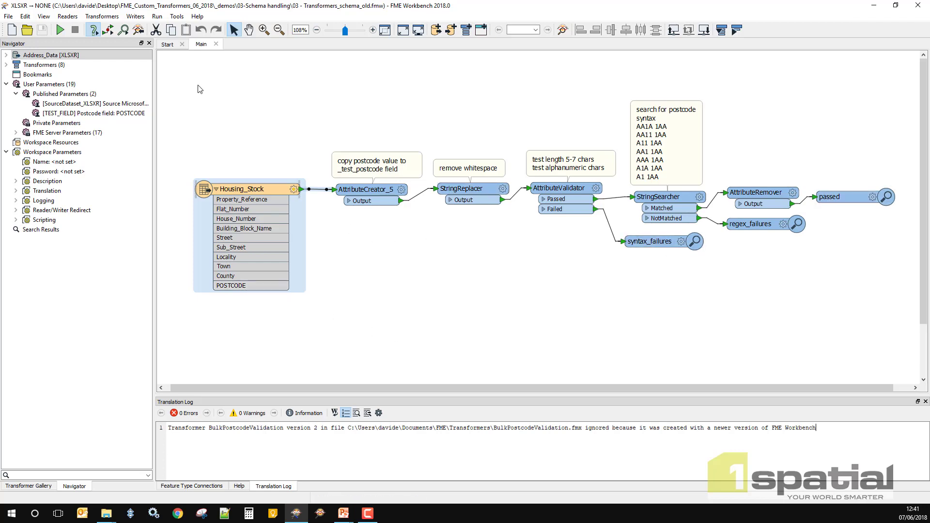
Close the old schema workspace and open 03 - Transformers_schema_new.fmw, continuing past the version compatibility warning
click(216, 44)
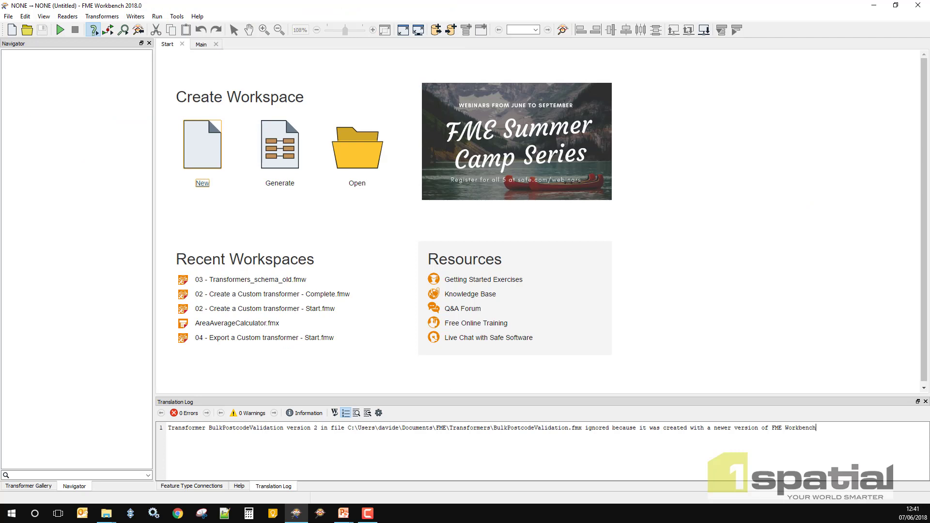
key(alt+Tab)
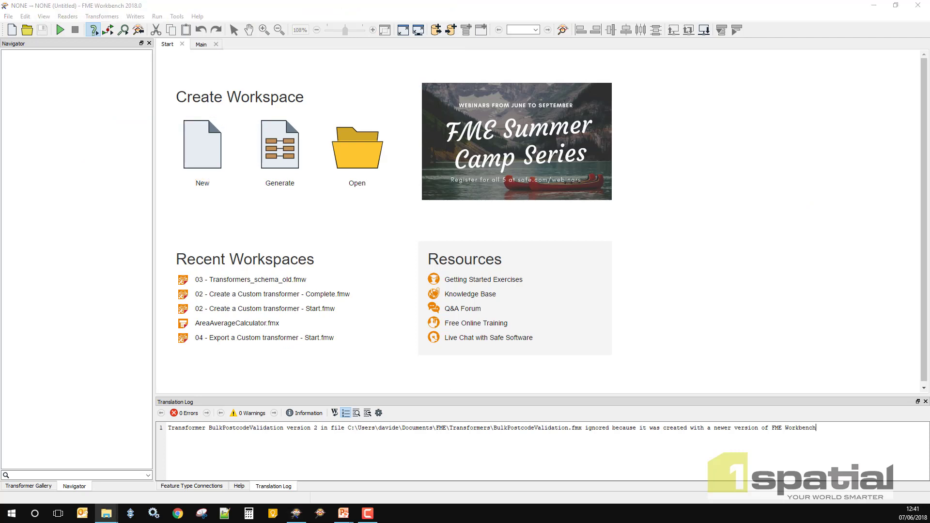
drag(1, 169, 291, 185)
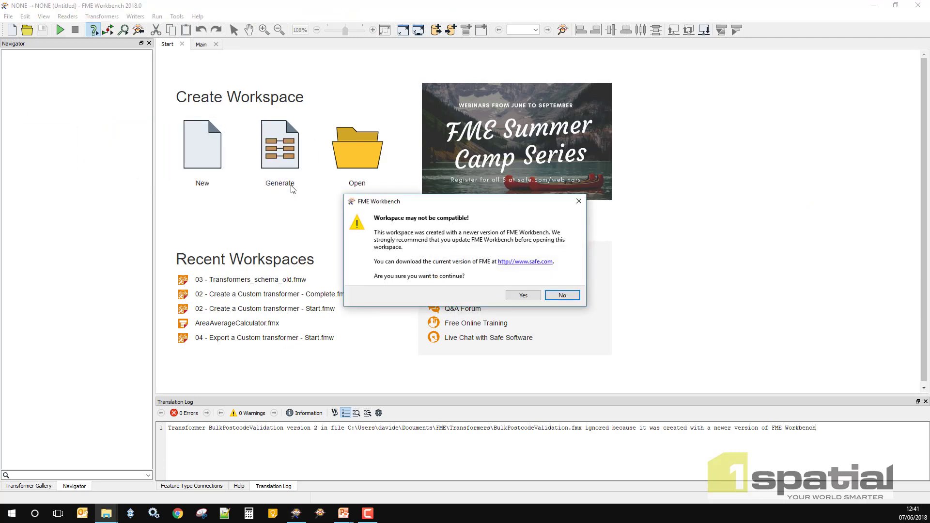
click(522, 294)
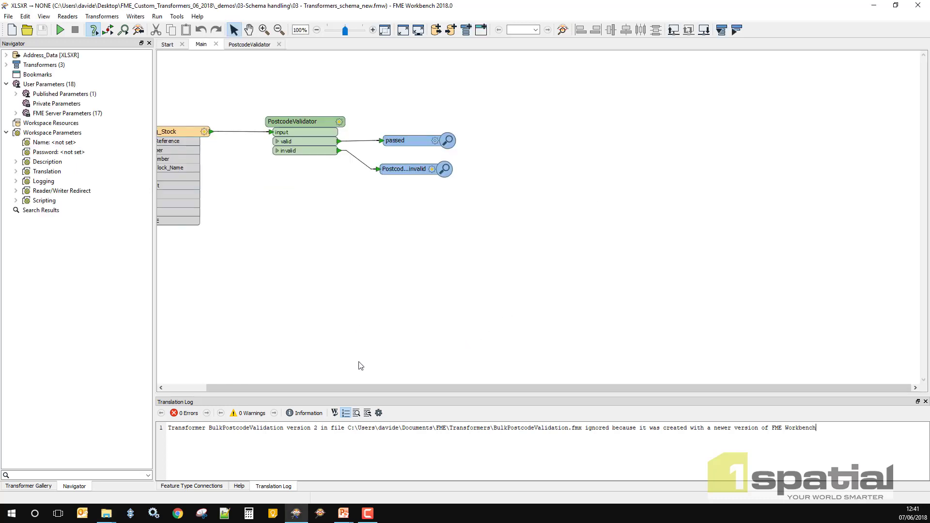
drag(362, 386, 320, 386)
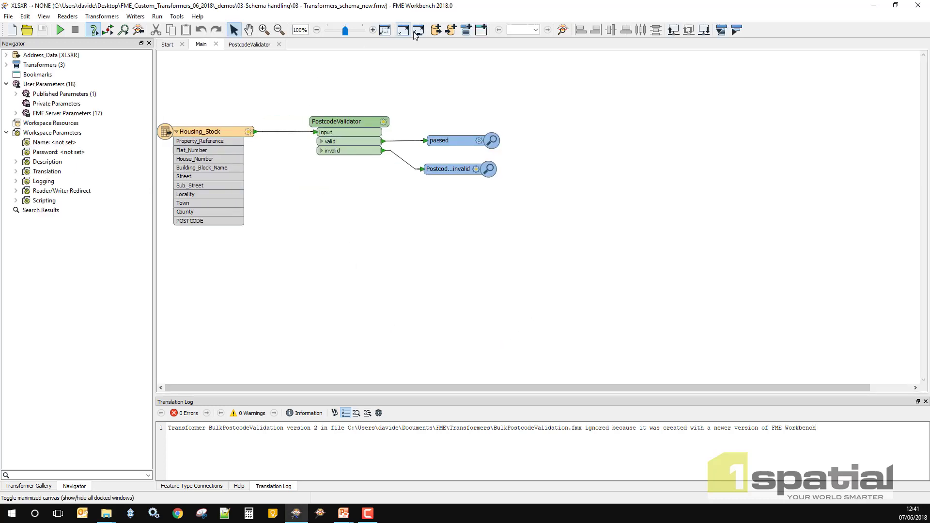
click(385, 30)
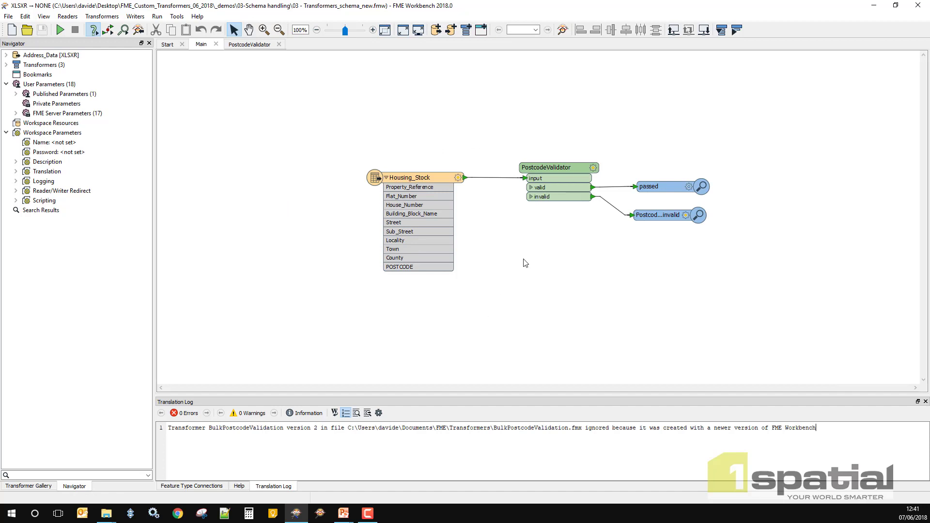
scroll(550, 244, up, 1)
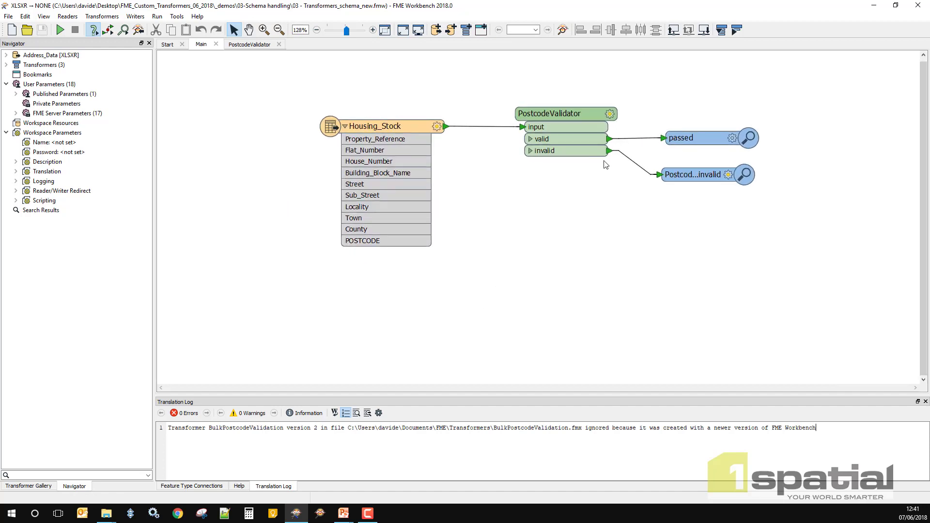
Review the attribute choices for the PostcodeValidator's Postcode Field to Test parameter and close its parameters without changes
double_click(566, 127)
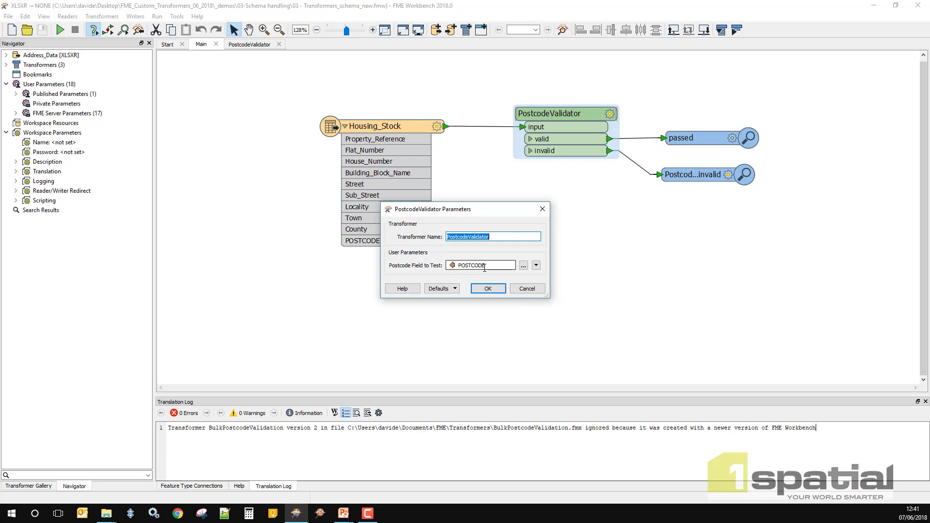
click(536, 265)
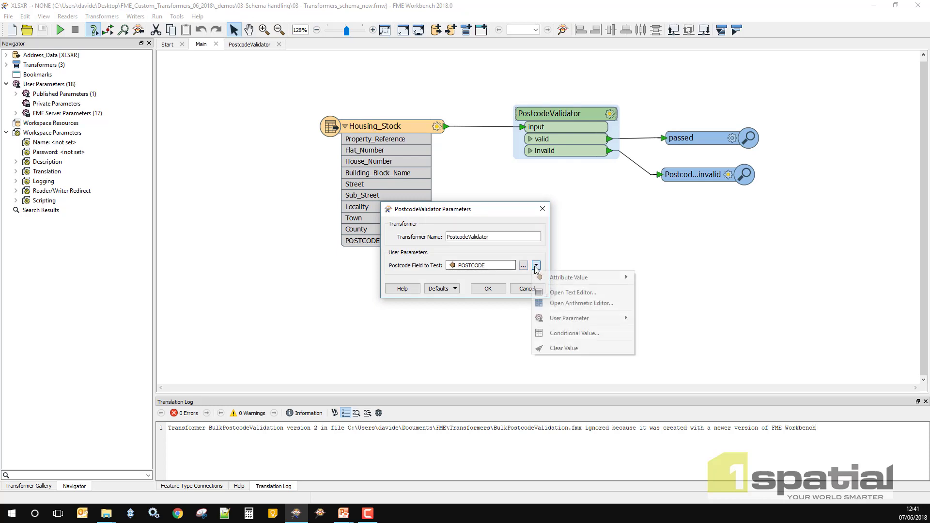
mouse_move(551, 280)
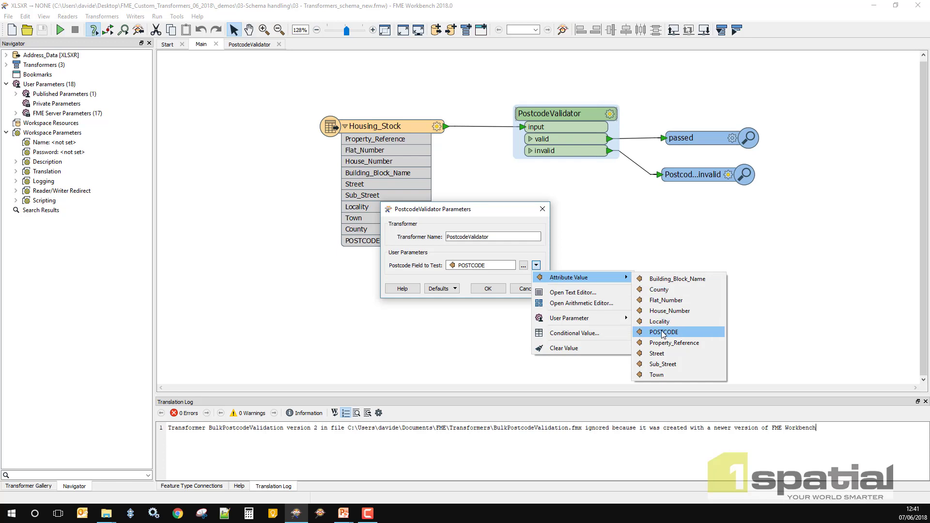
click(618, 208)
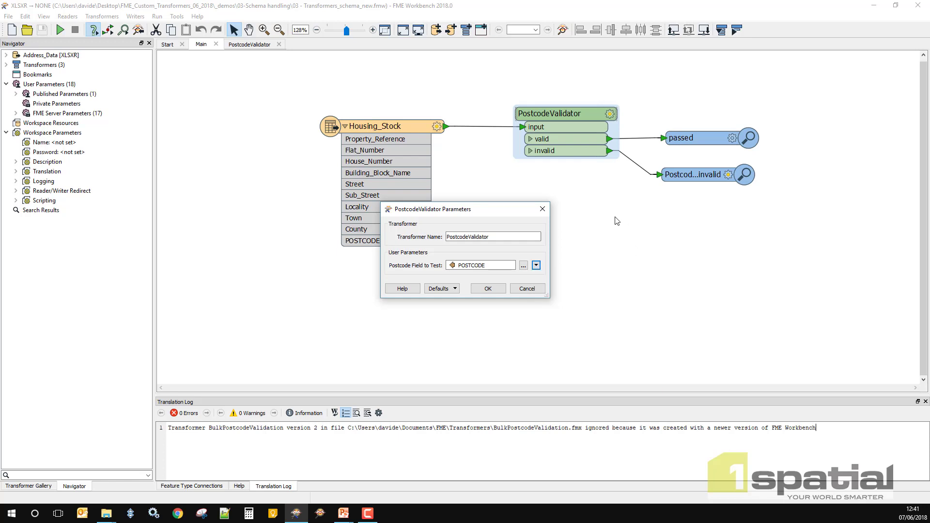
click(543, 209)
Open the PostcodeValidator definition and inspect its published POSTCODE parameter in full
click(247, 44)
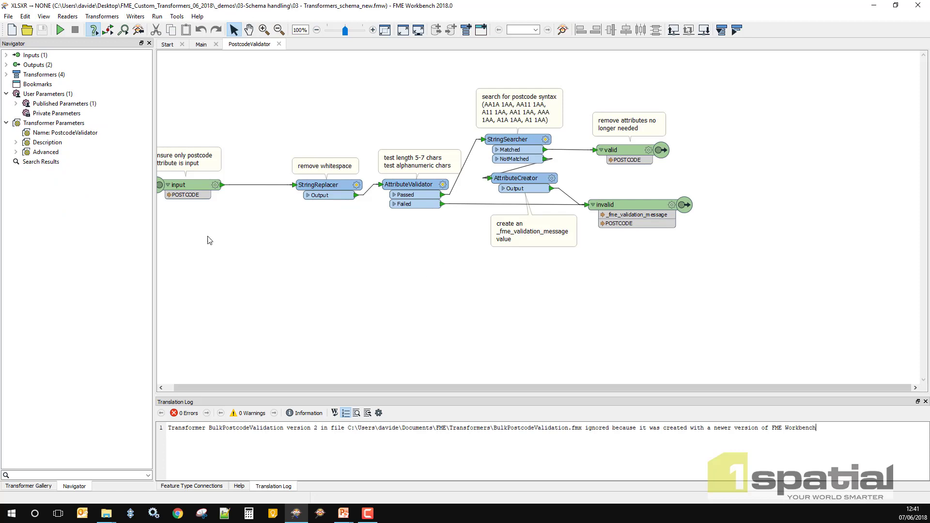
drag(153, 237, 109, 241)
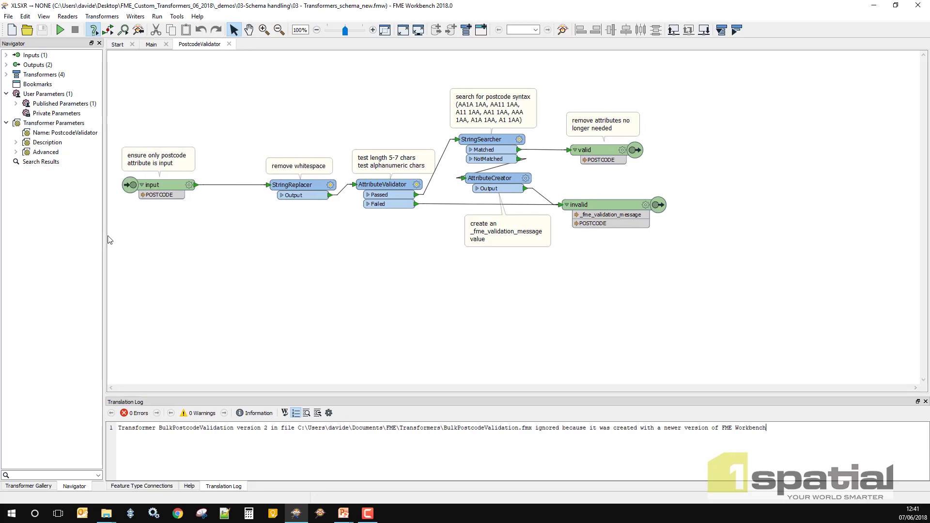
click(16, 103)
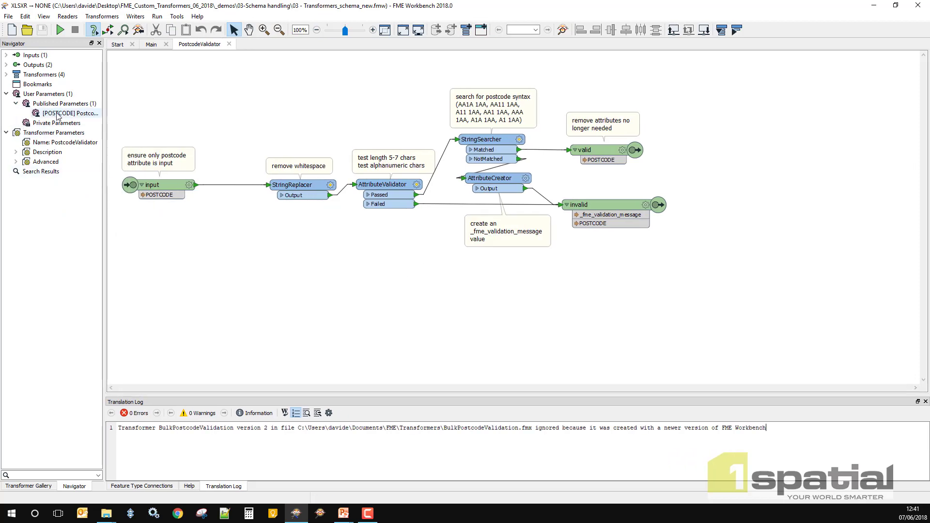
drag(105, 116, 250, 116)
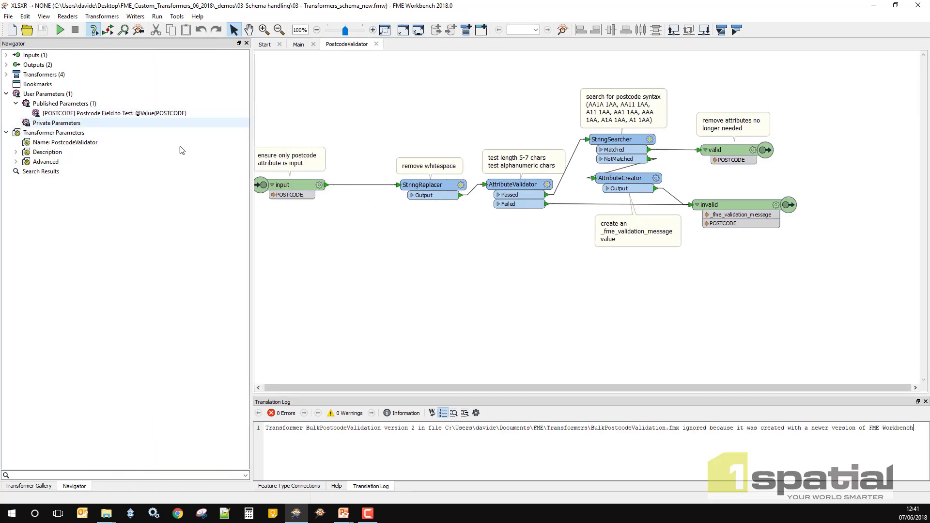
Check how the PostcodeValidator's input port, StringReplacer and AttributeValidator use the POSTCODE attribute, leaving their settings as they are
click(319, 185)
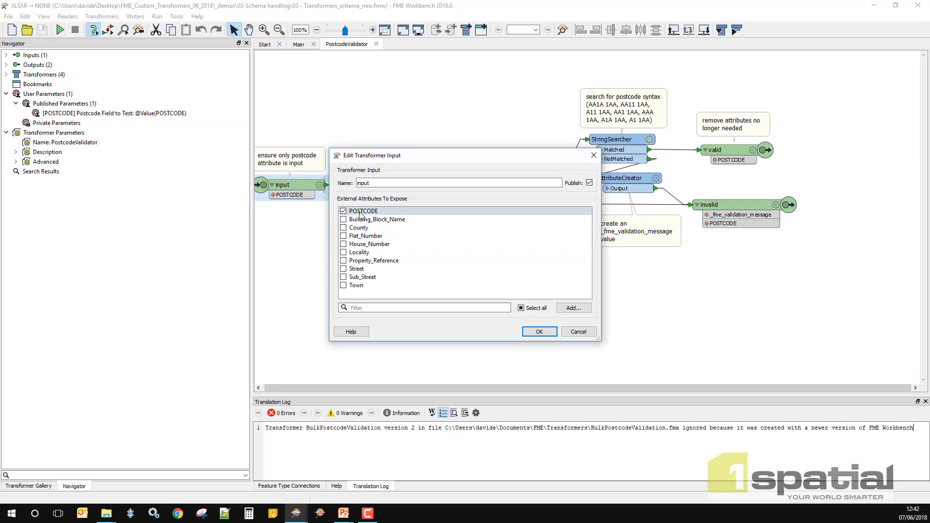
click(539, 332)
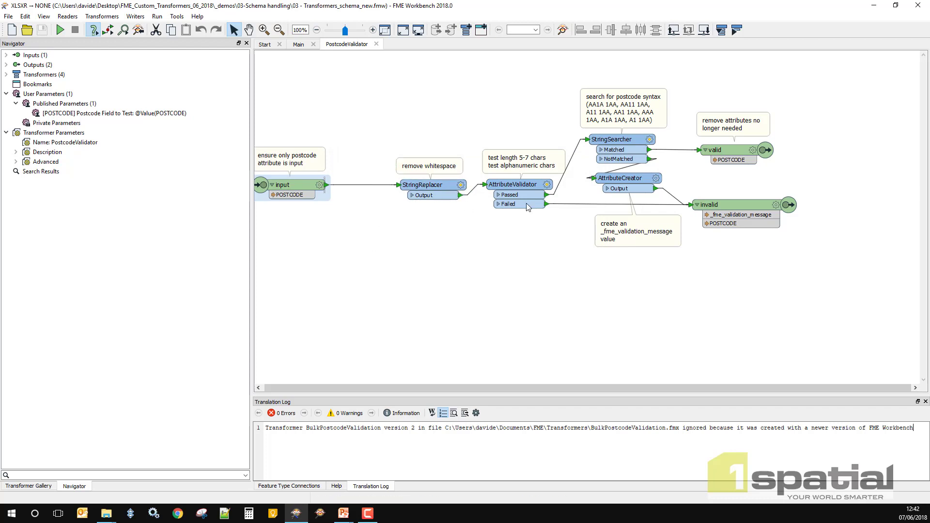
click(461, 184)
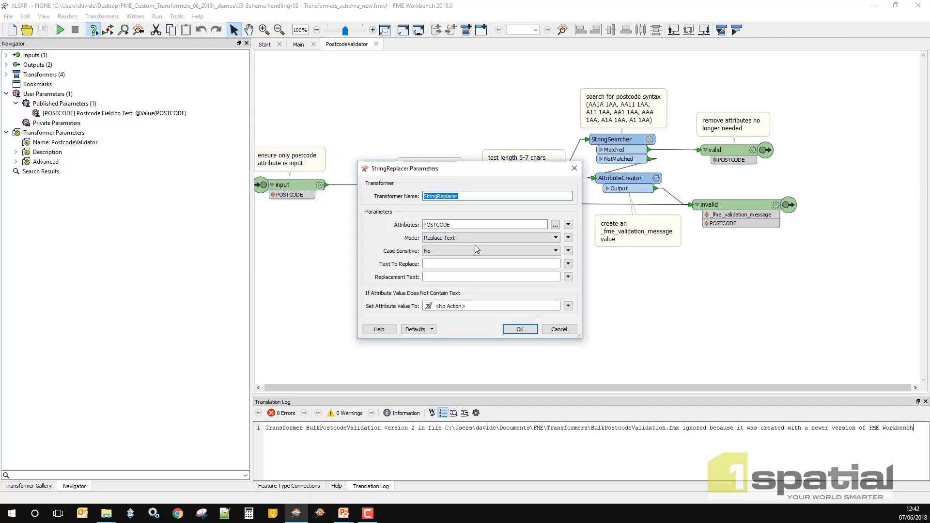
click(559, 330)
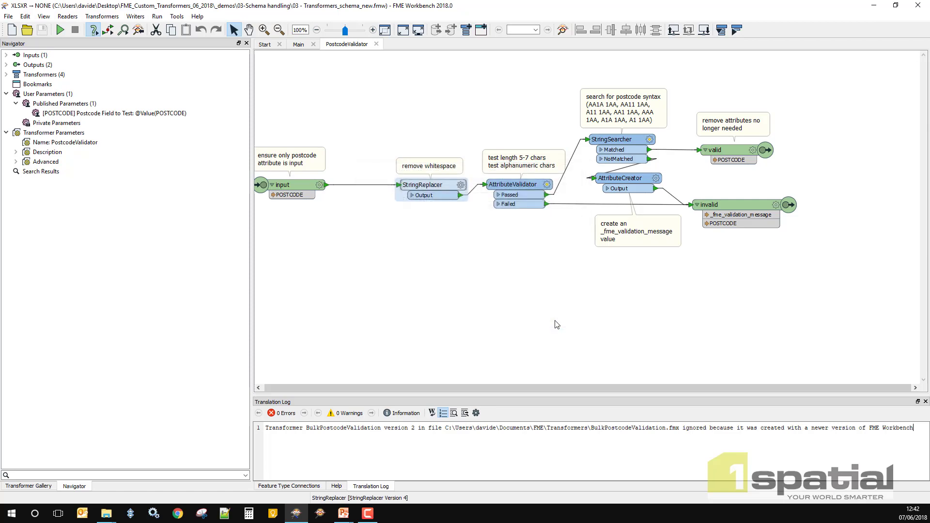
click(547, 185)
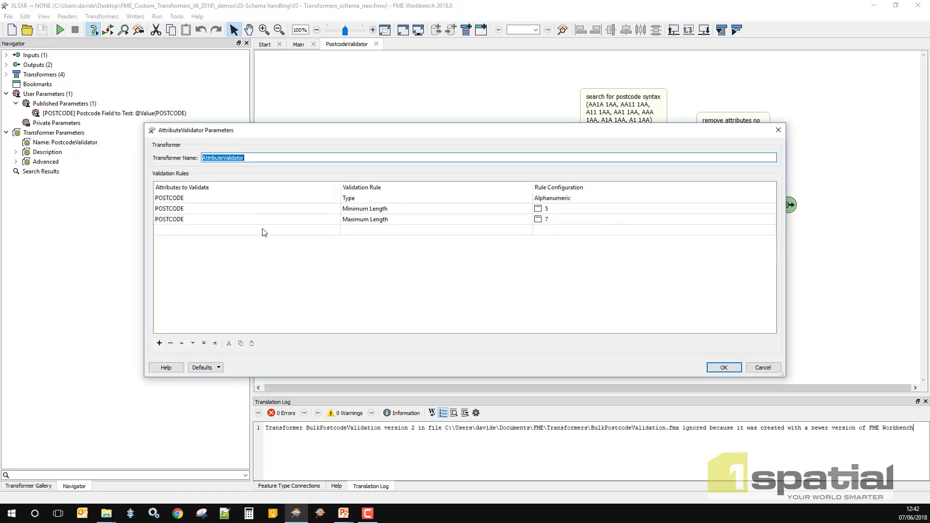
click(720, 370)
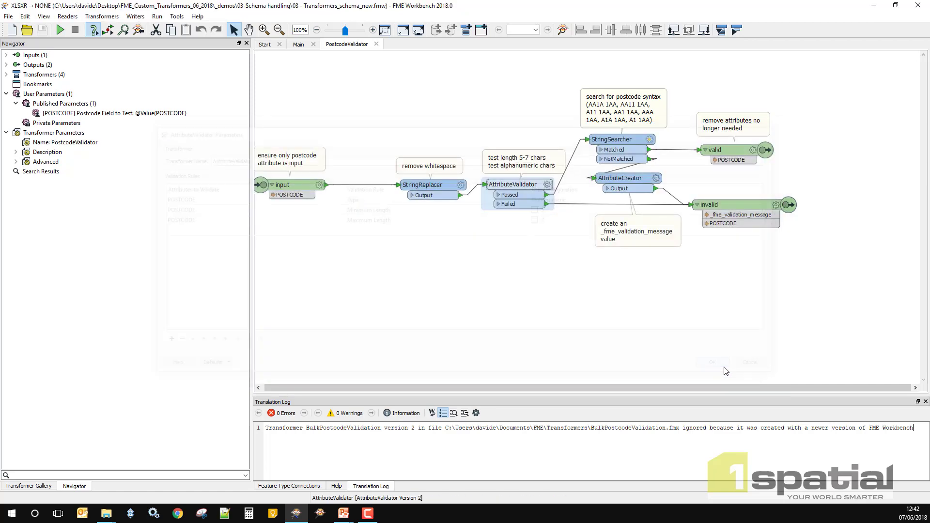
Review which attributes the valid and invalid outputs of PostcodeValidator pass on, keeping the existing selections
click(753, 150)
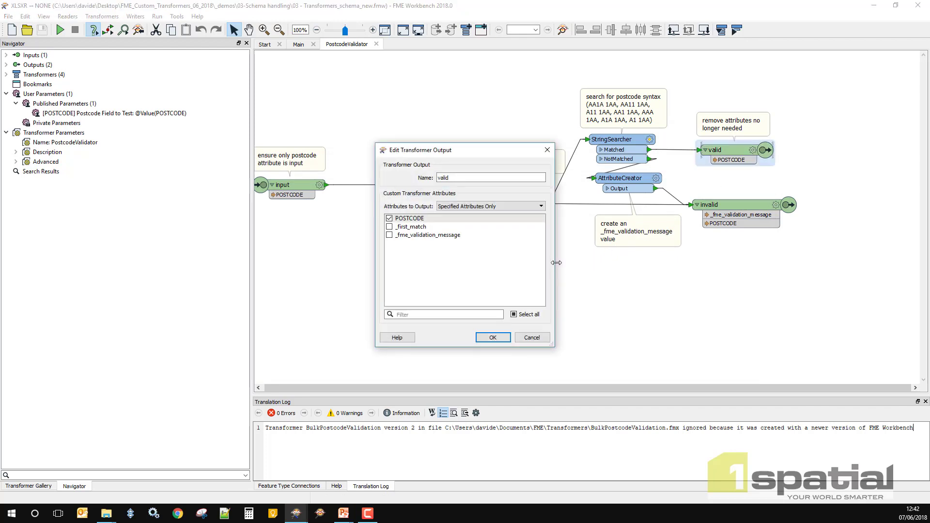
click(489, 338)
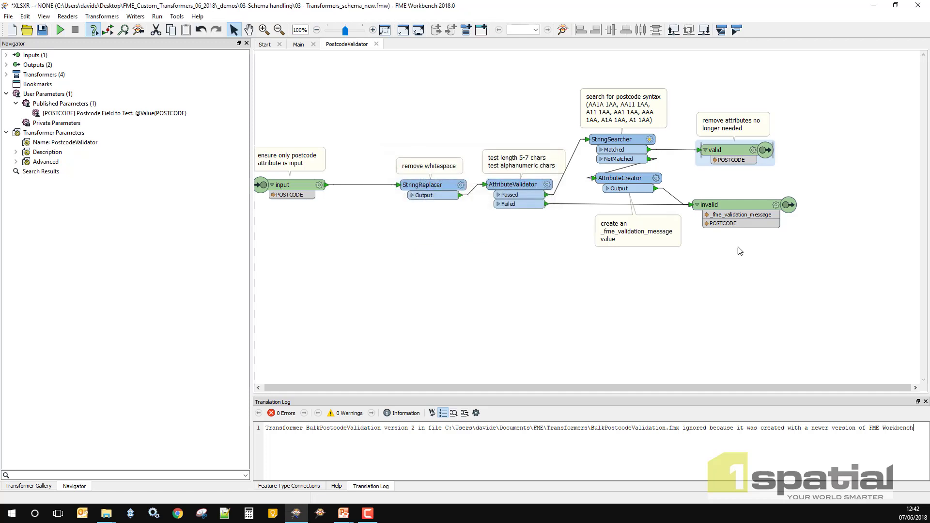
click(776, 205)
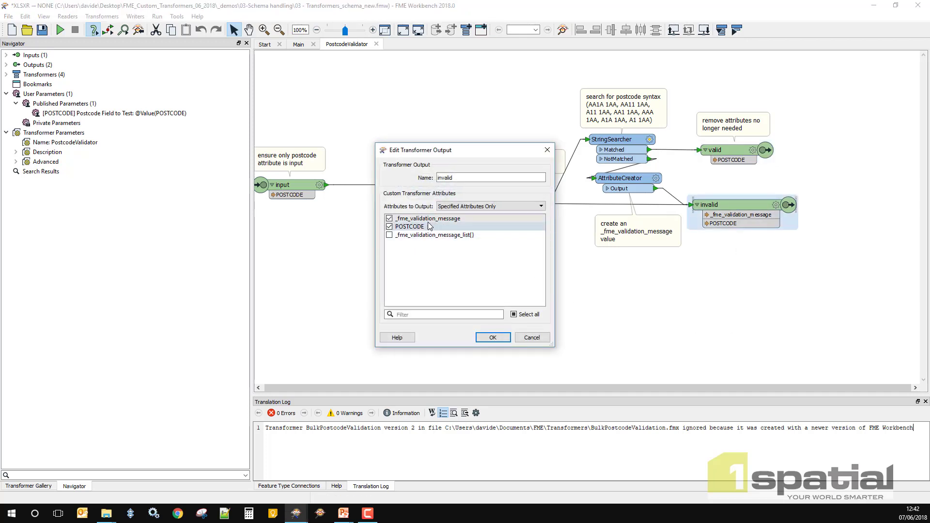
click(531, 337)
Close the 03 - Transformers_schema_new workspace from its main canvas without saving changes, and minimise FME Workbench
click(301, 44)
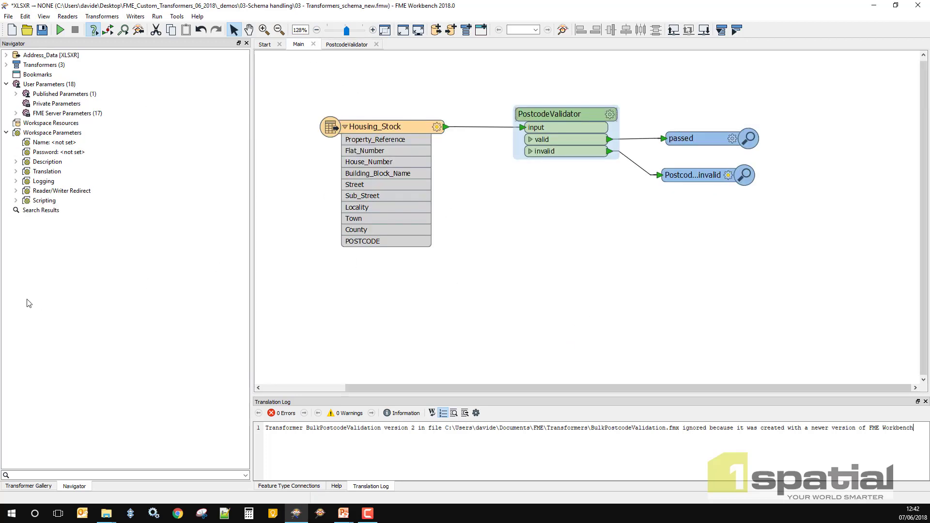
click(313, 44)
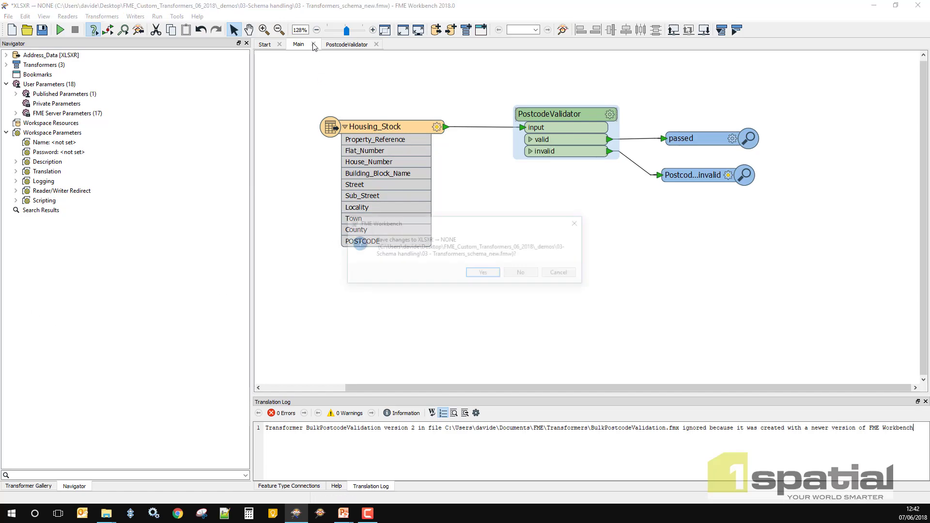
click(521, 272)
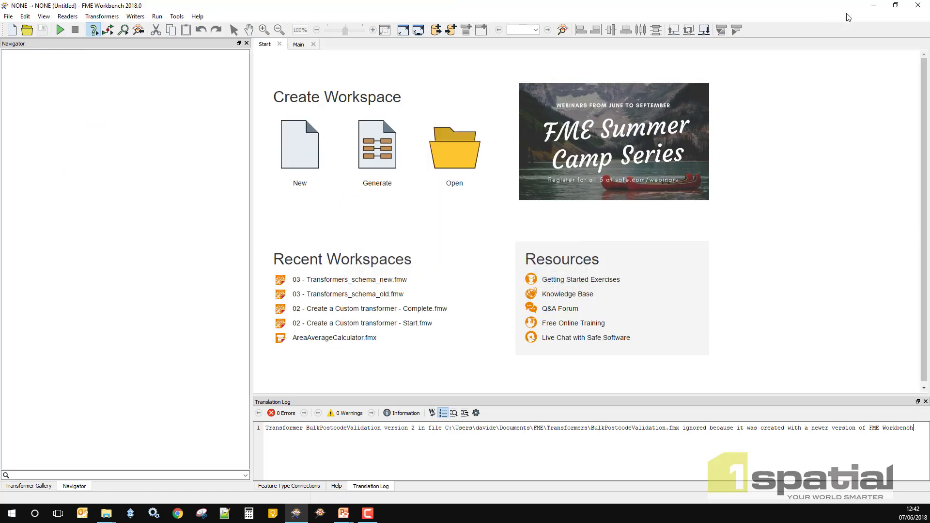
click(871, 5)
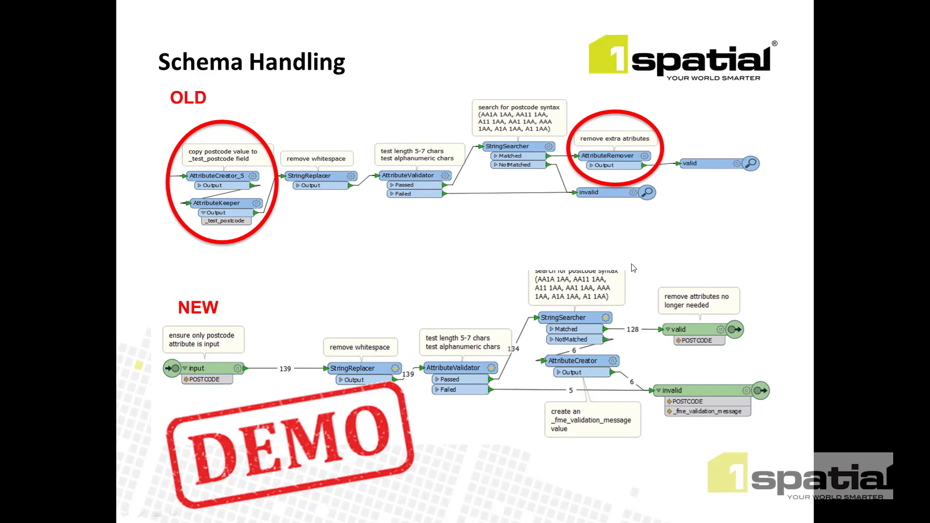
key(Right)
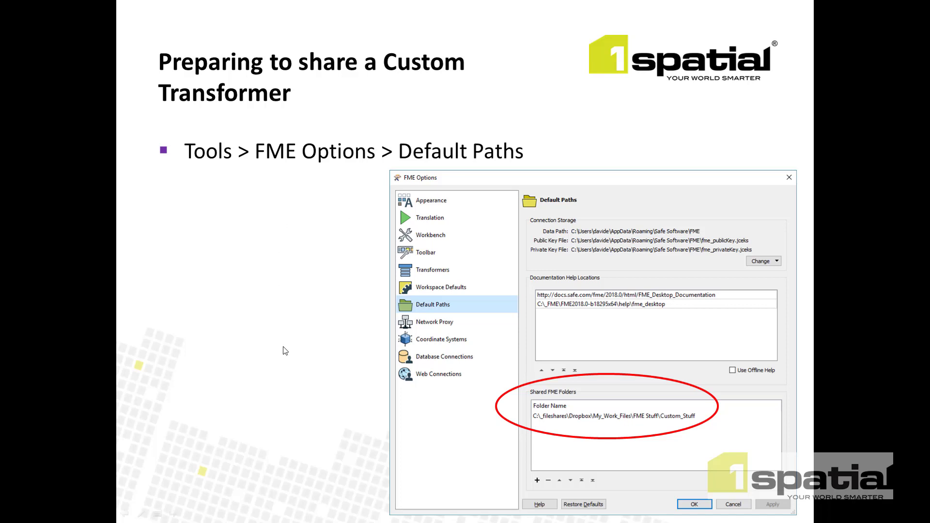
click(268, 406)
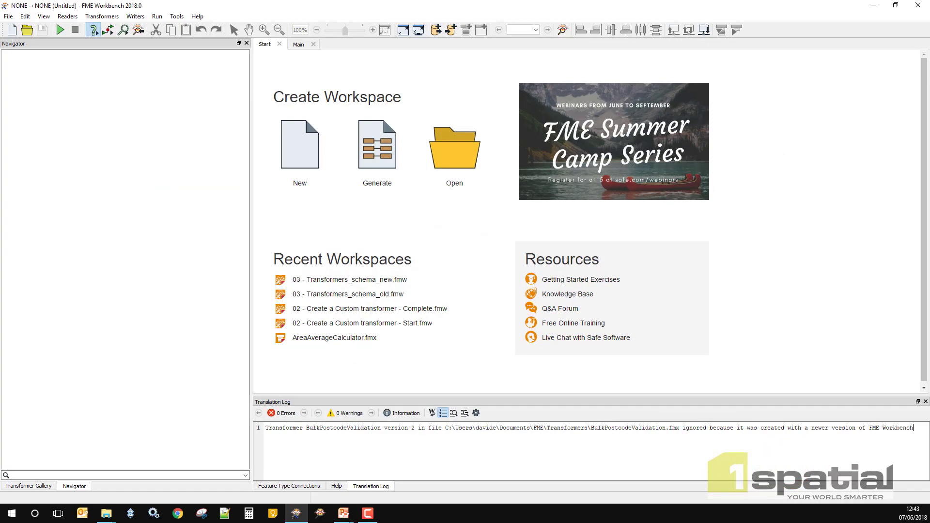
Open the workspace 04 - Export a Custom transformer - Start.fmw in FME Workbench and display its AreaAverageCalculator definition
key(alt+Tab)
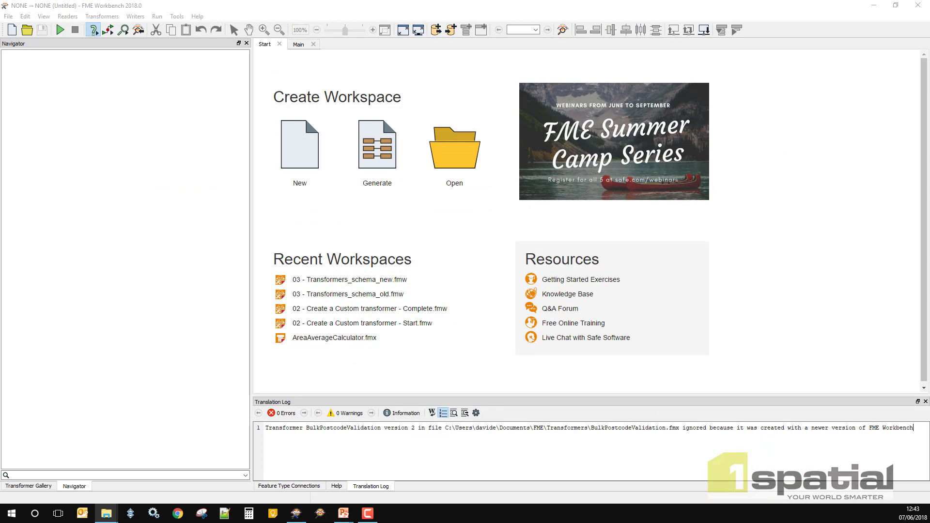
drag(237, 297, 485, 240)
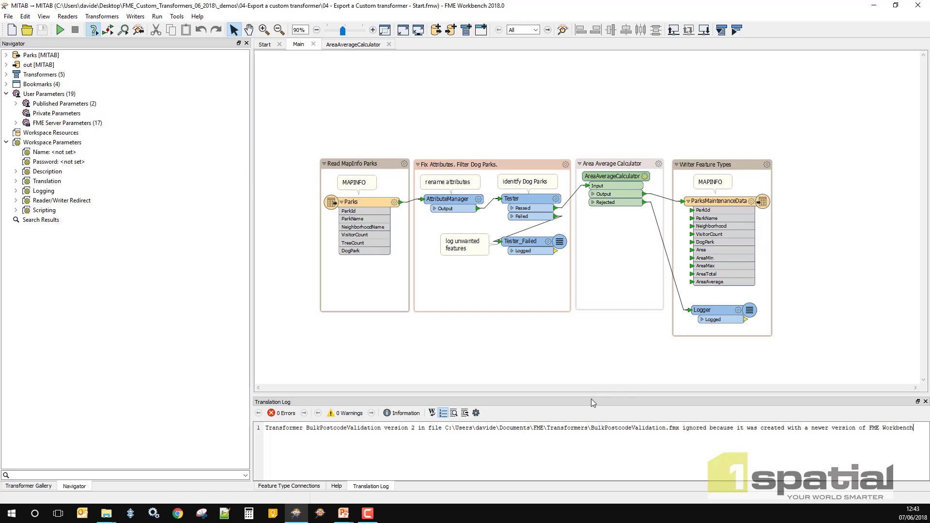
click(8, 16)
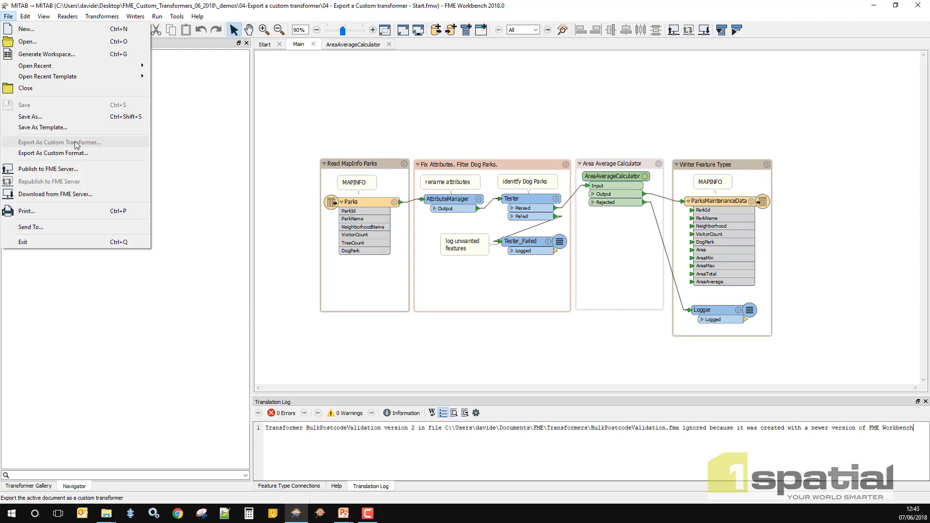
click(487, 338)
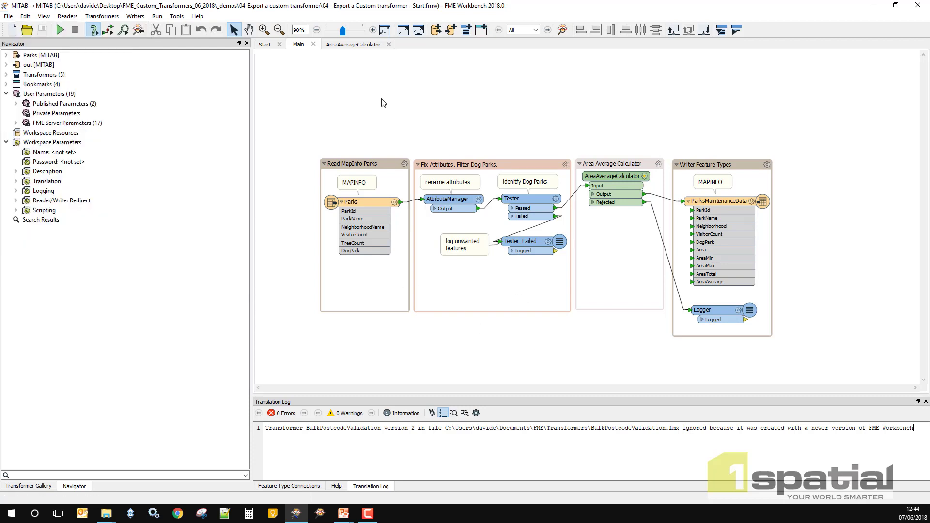
click(352, 44)
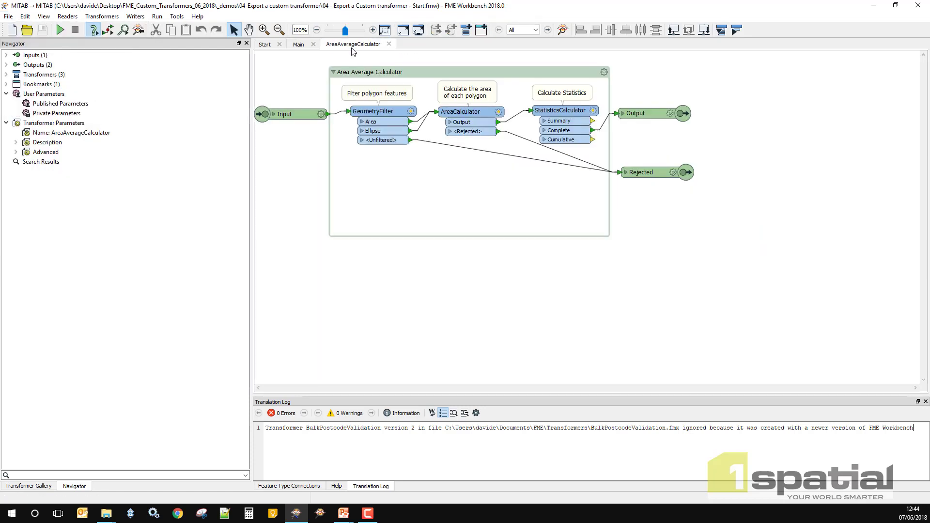
Export AreaAverageCalculator as a custom transformer with category Webinar and insert mode Embedded by Default, keeping the Custom_Stuff\Transformers save location and no password
click(385, 30)
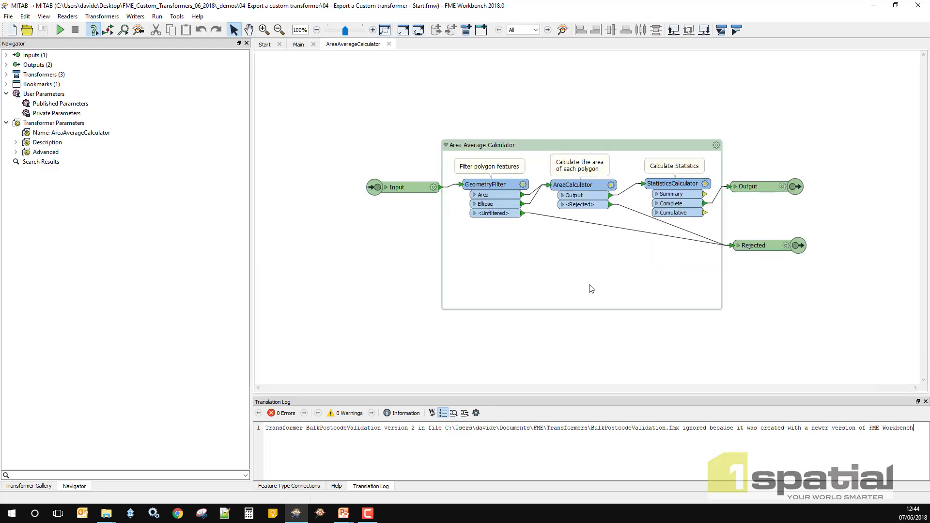
scroll(587, 262, up, 2)
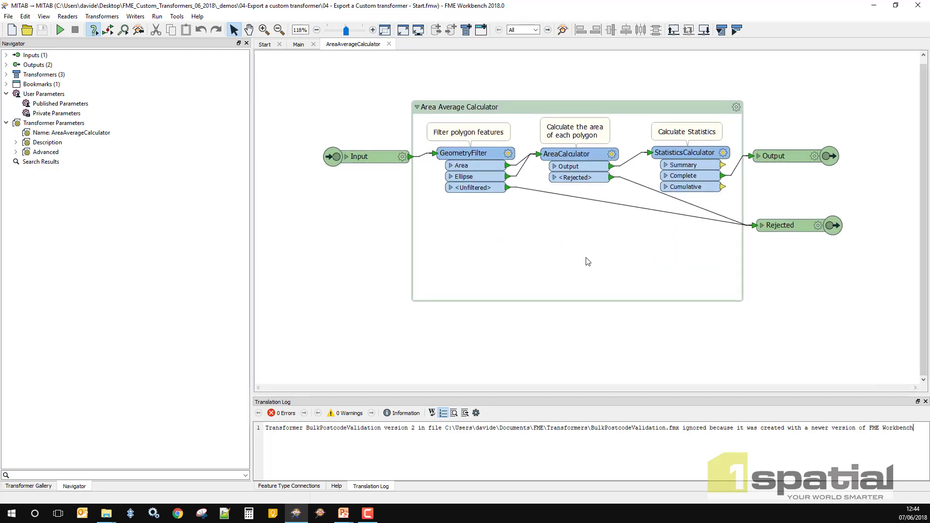
click(5, 17)
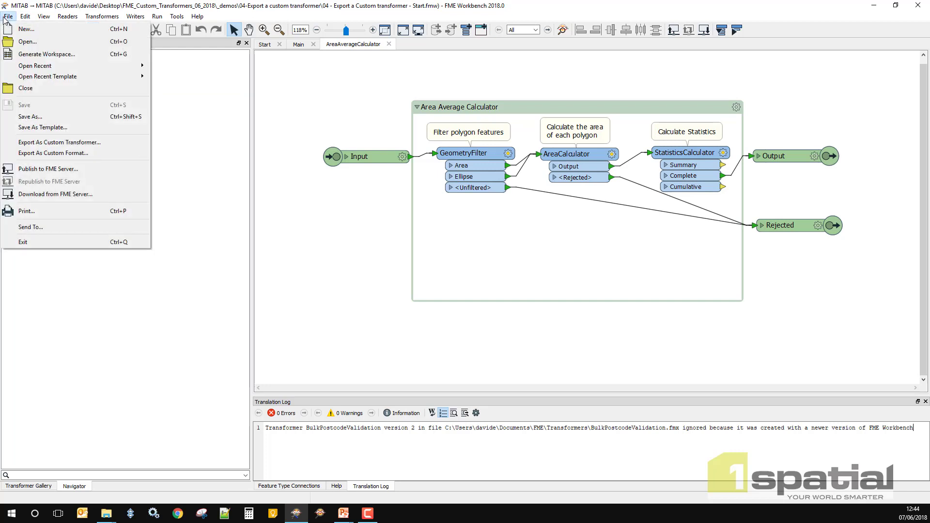
click(51, 144)
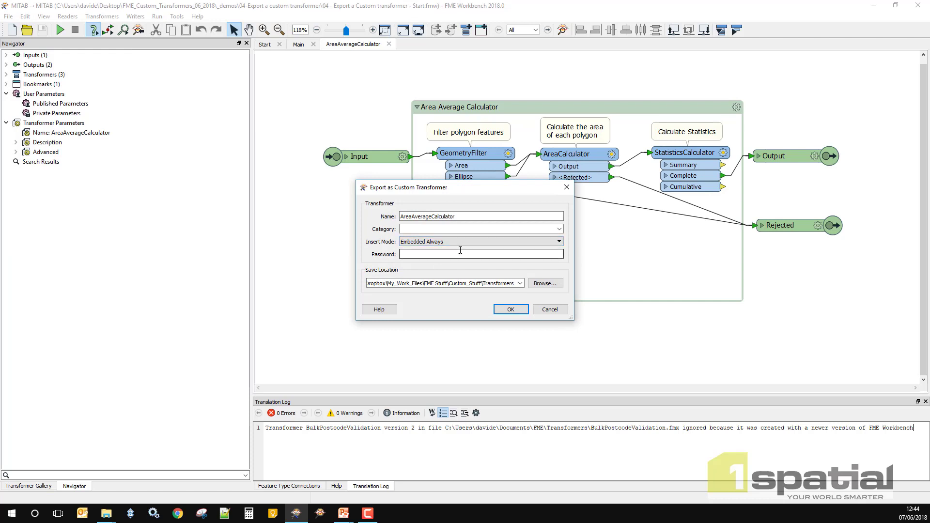
double_click(460, 216)
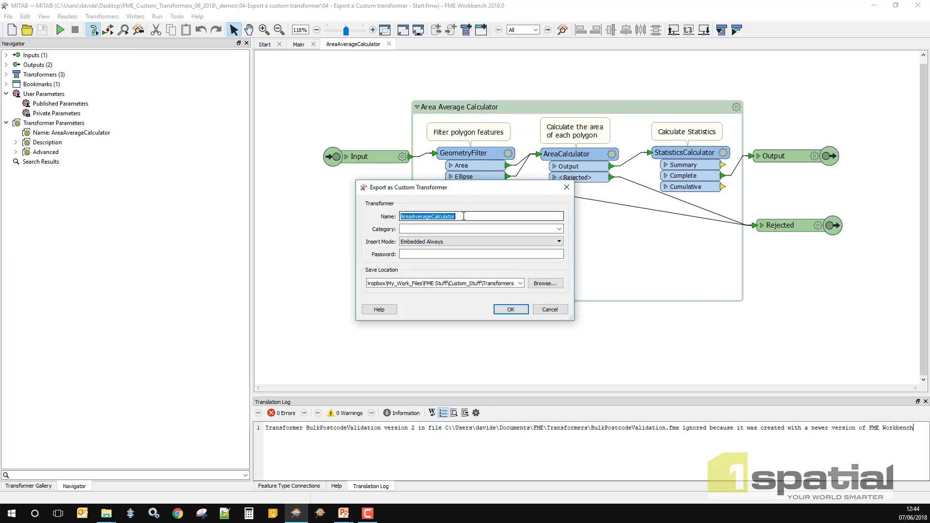
click(458, 229)
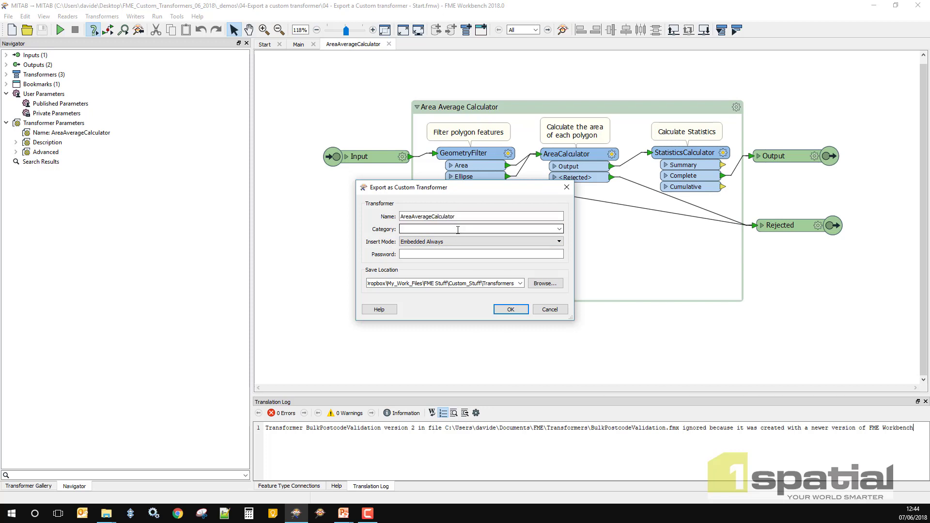
text(Webinar)
click(445, 241)
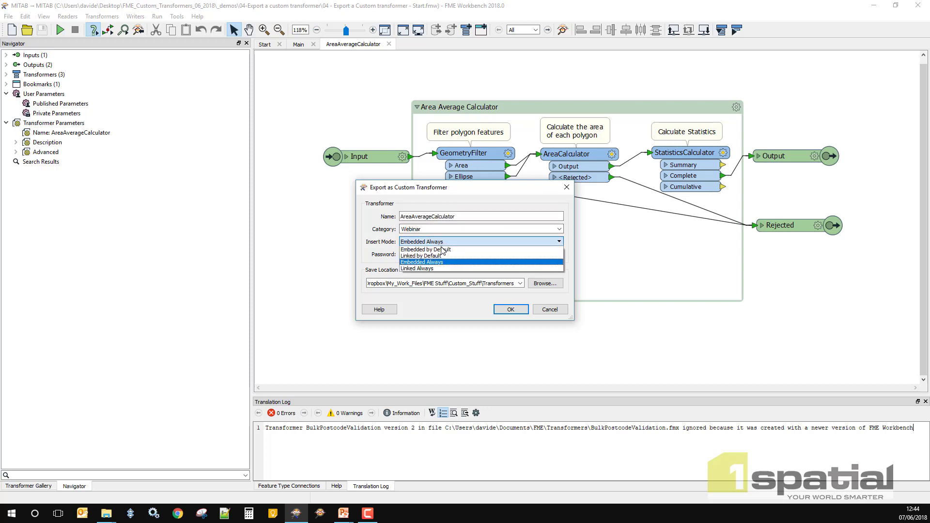
click(453, 249)
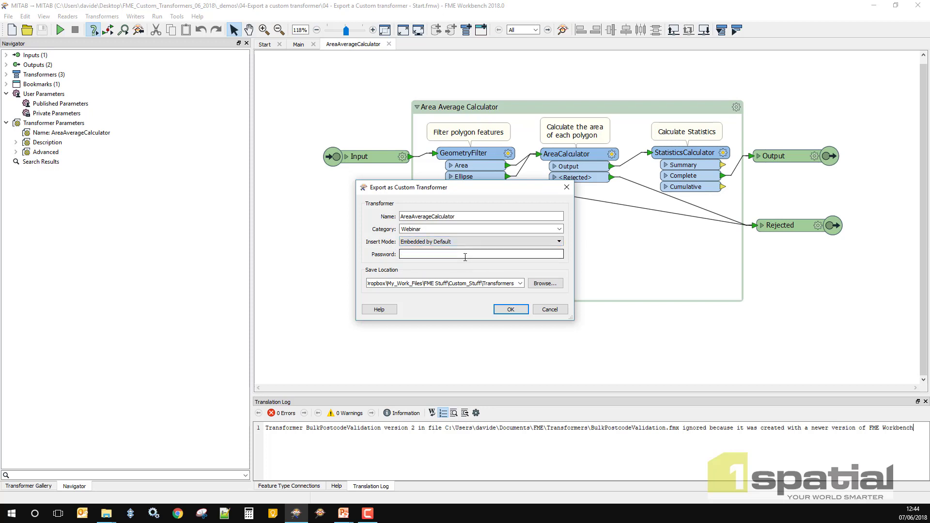
click(465, 257)
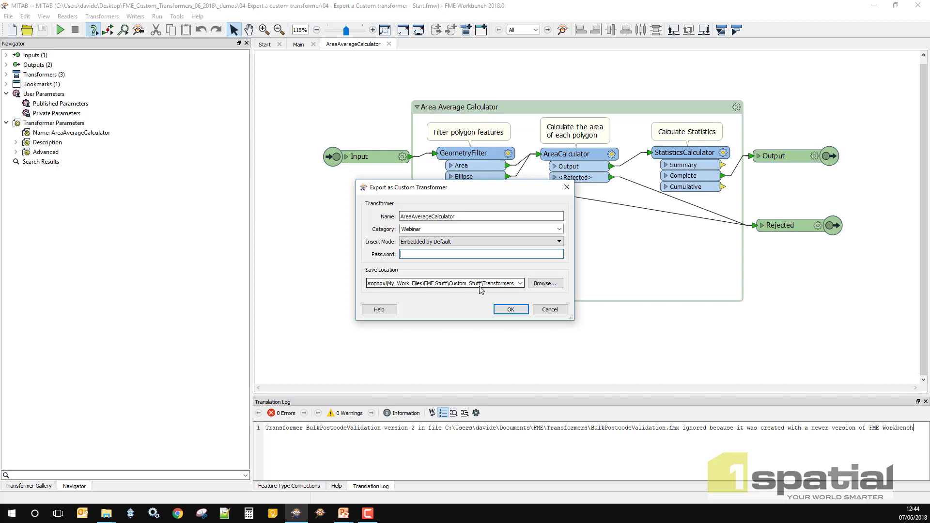
click(510, 311)
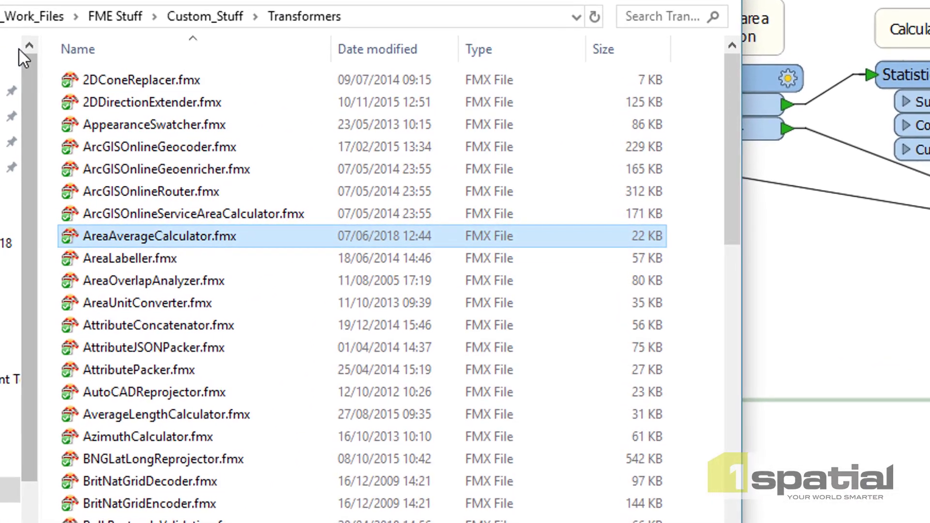
drag(35, 87, 0, 87)
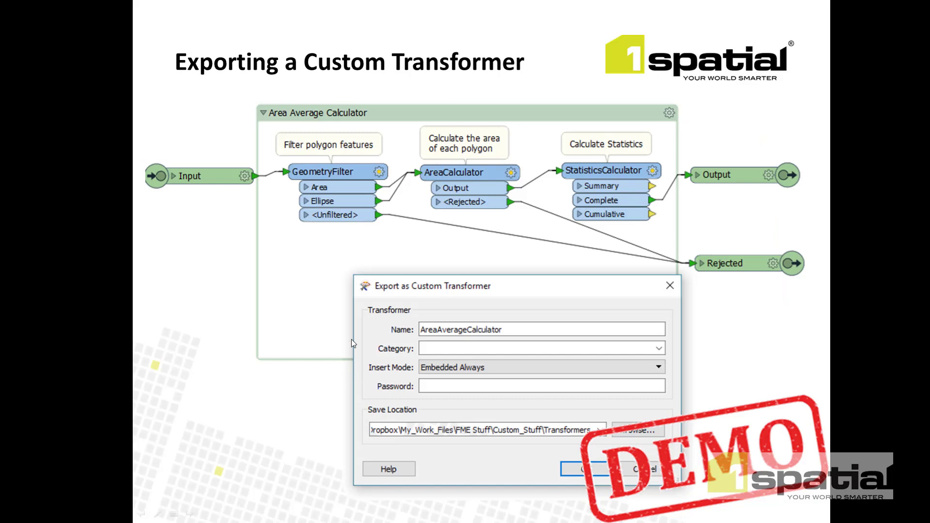
click(351, 339)
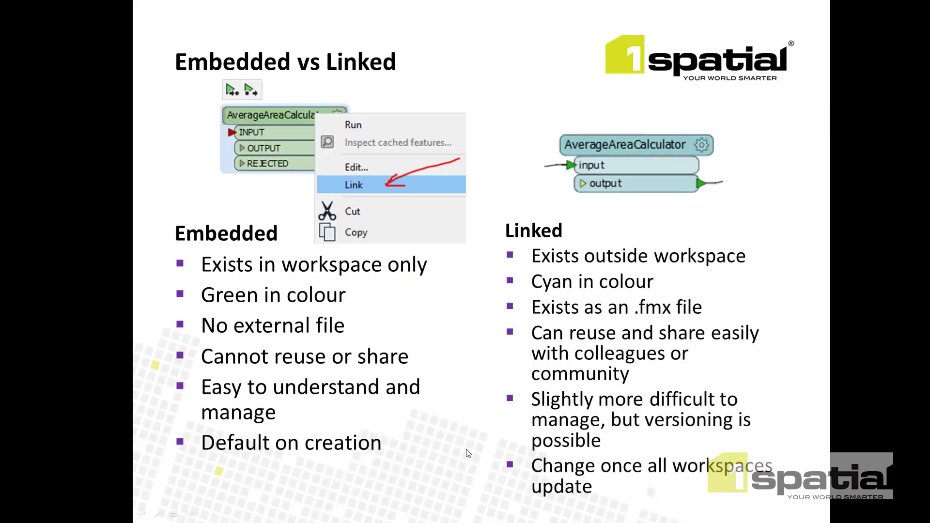
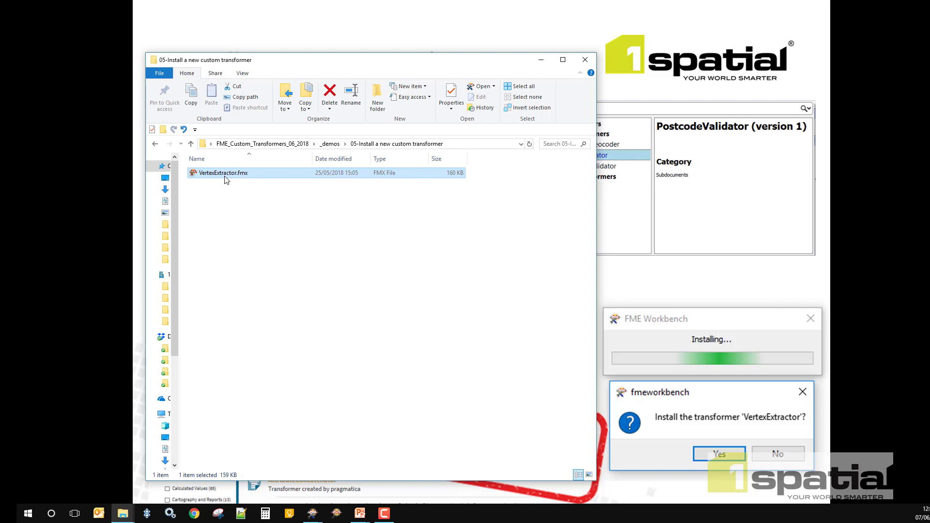
Start installing VertexExtractor.fmx from the 05-Install a new custom transformer folder, and decline the installation
double_click(228, 175)
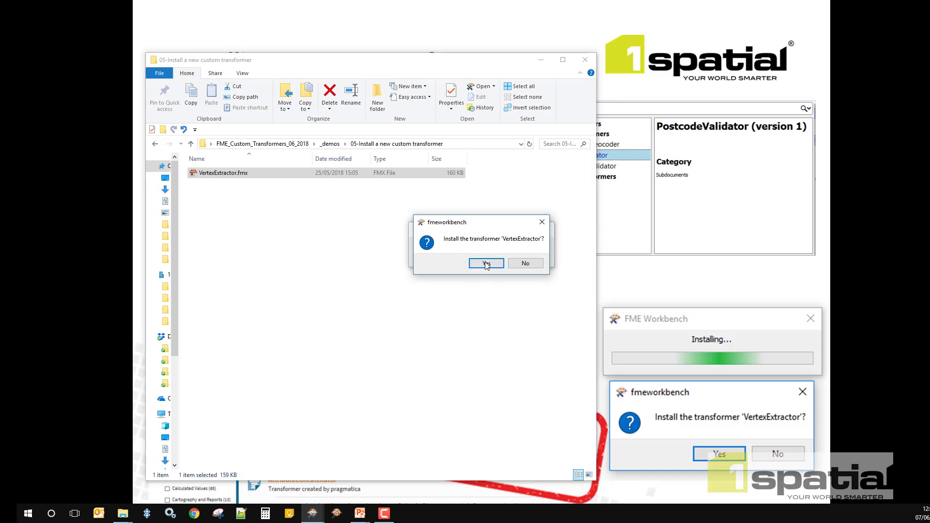
click(525, 265)
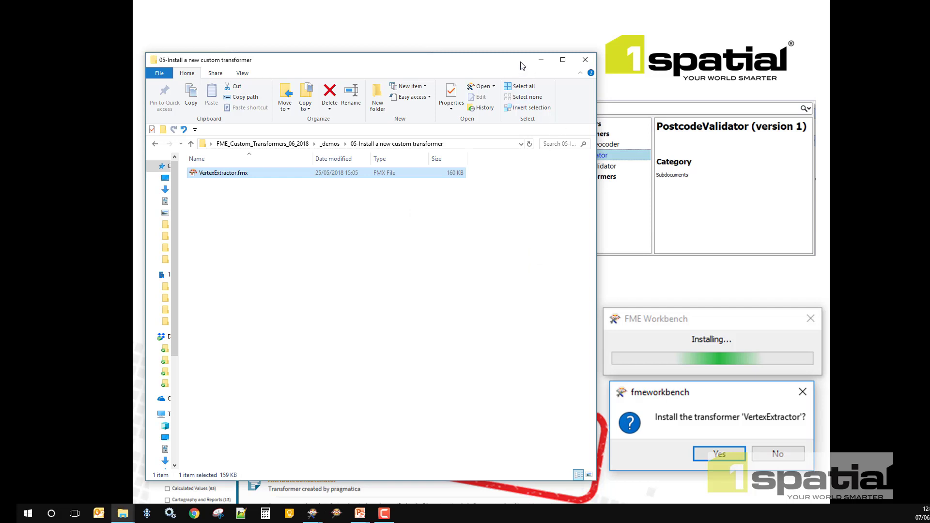
key(alt+Tab)
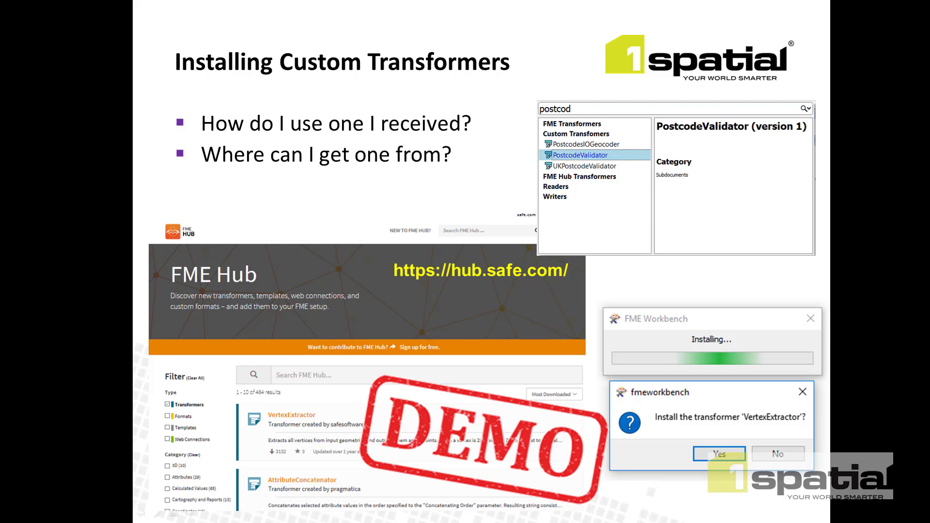
Filter the FME Hub website to transformers only, open the FlightStatistics transformer and download it
drag(16, 67, 328, 77)
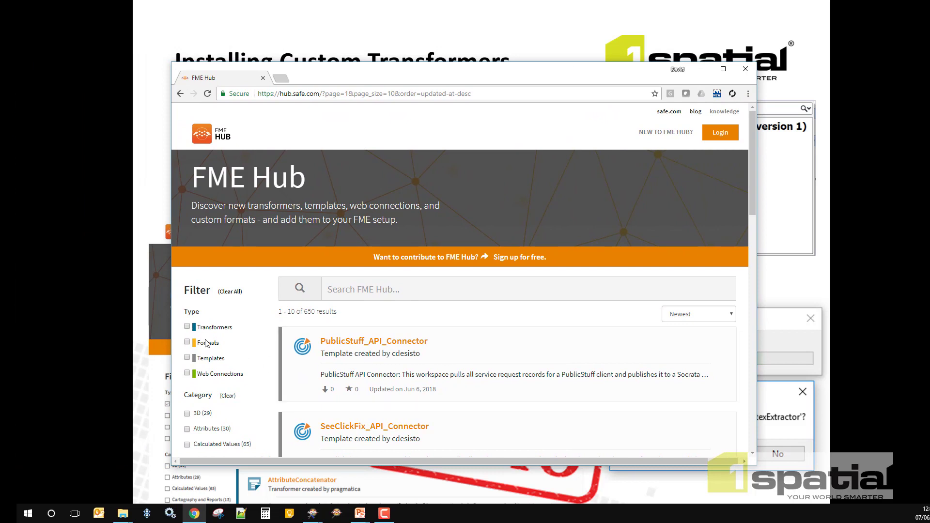
click(187, 328)
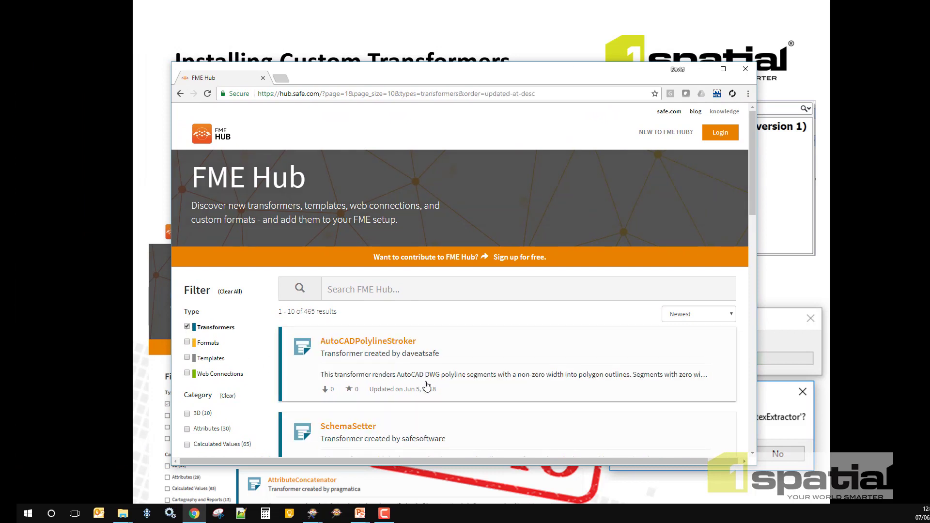
scroll(428, 385, down, 4)
scroll(429, 385, down, 3)
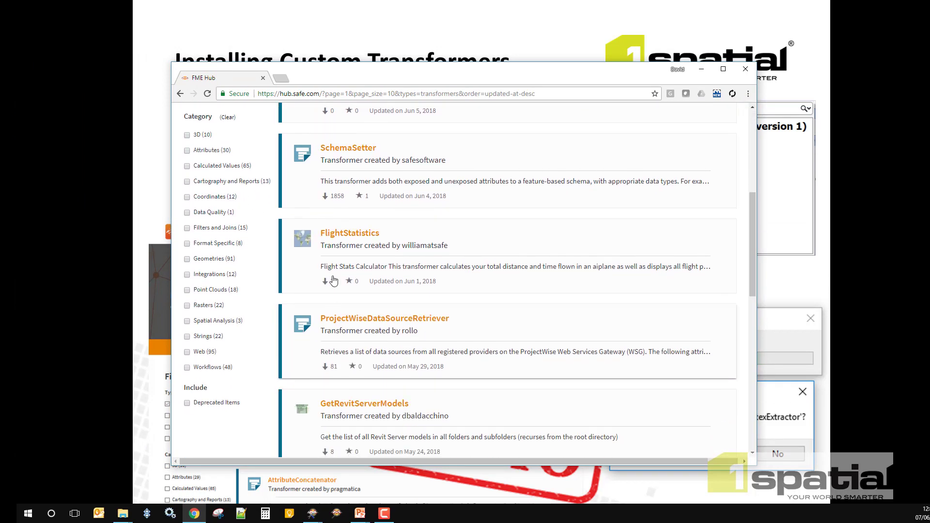
click(350, 238)
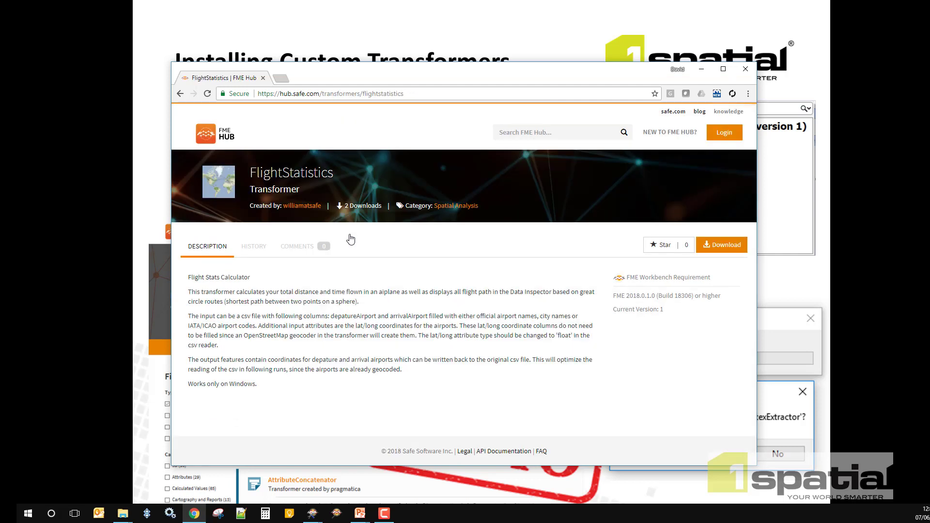
click(718, 245)
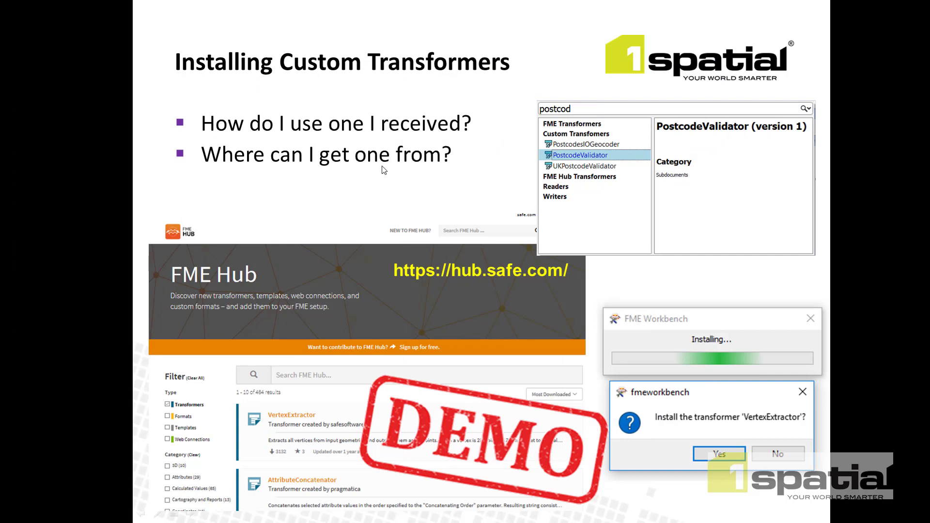
click(474, 182)
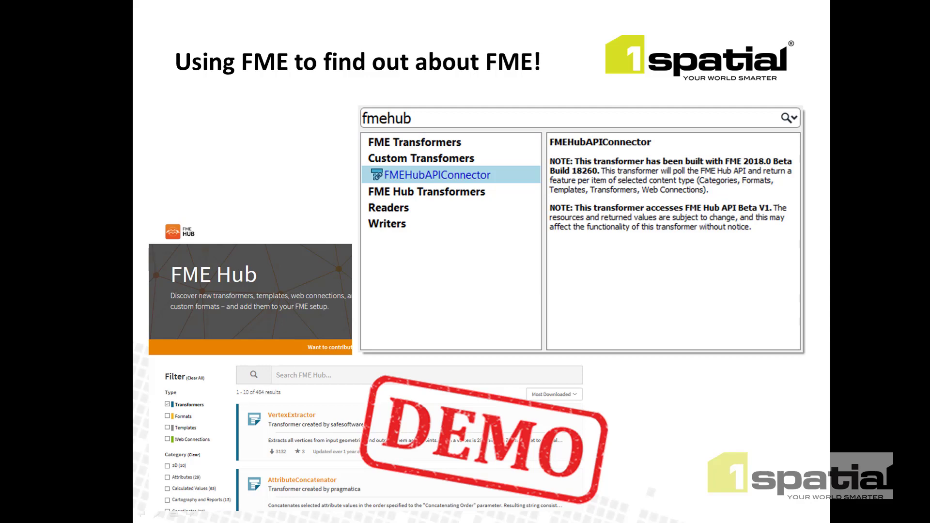
Search FME Hub for "fmehubapi" and review the FMEHubAPIConnector description, then minimise the browser
drag(16, 84, 352, 72)
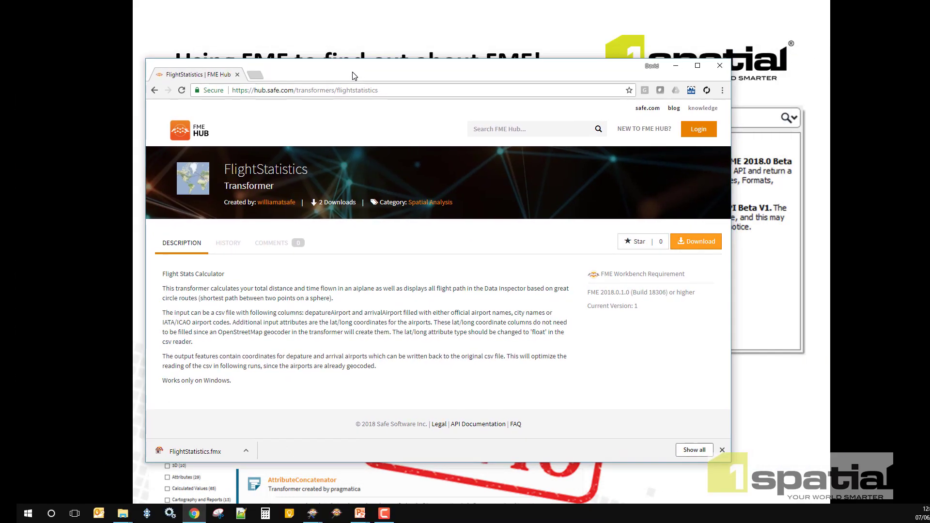
click(529, 128)
text(fmehu)
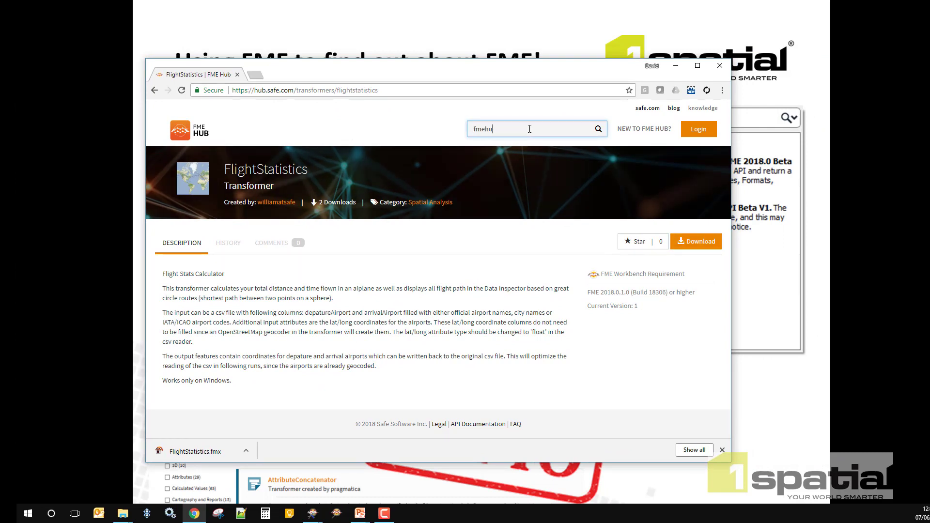
text(bapi)
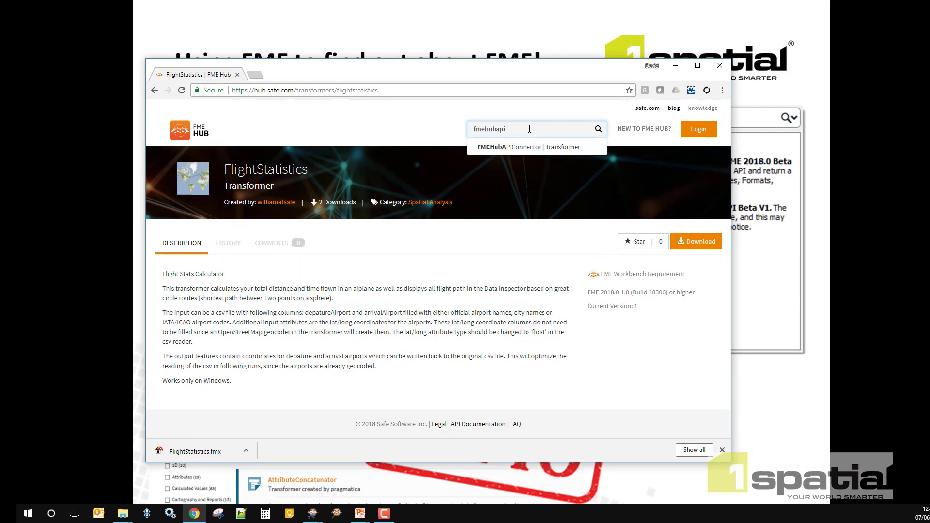
key(Return)
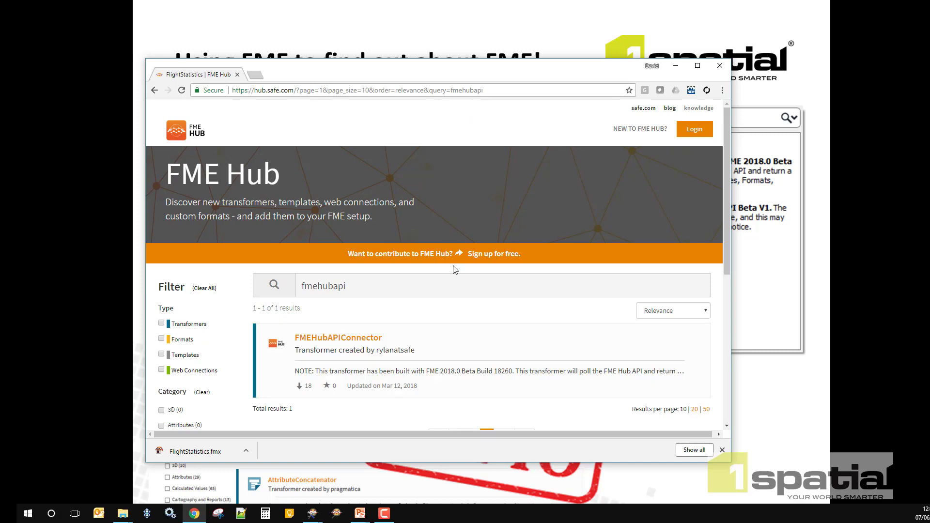
click(370, 340)
scroll(414, 339, down, 2)
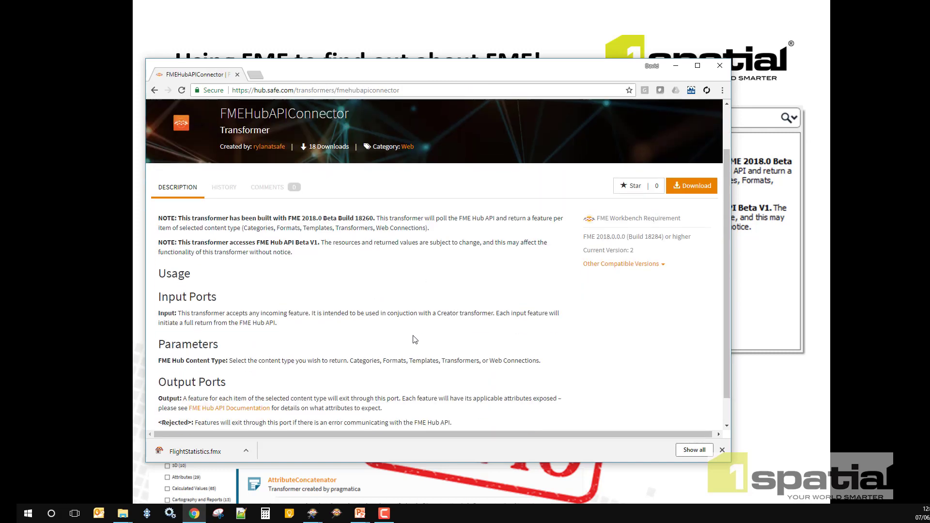
scroll(414, 339, up, 2)
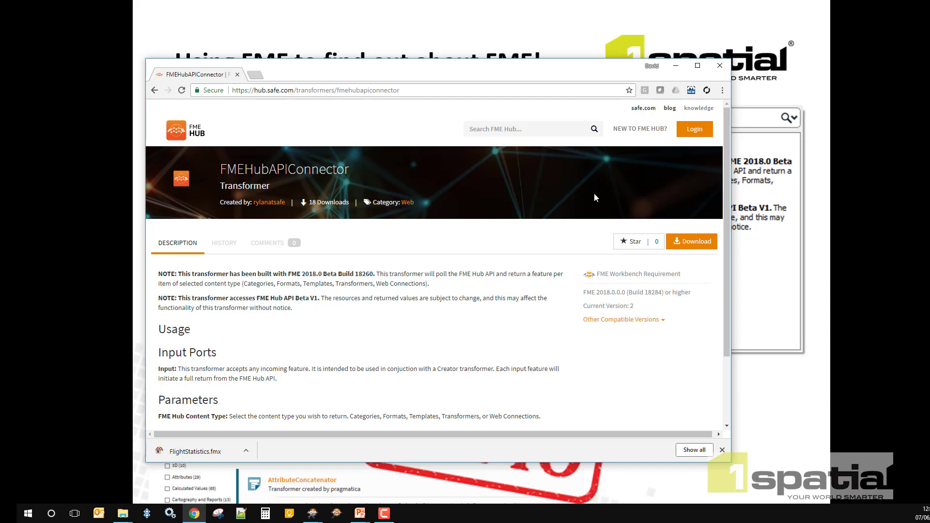
click(675, 65)
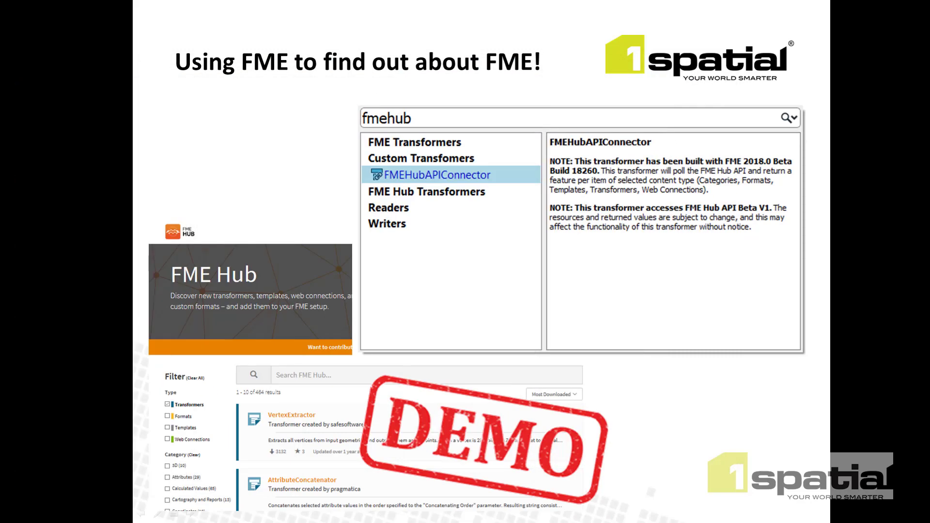
Switch to FME Workbench, close the AreaAverageCalculator transformer file and add a Creator to the blank workspace
key(alt+Tab)
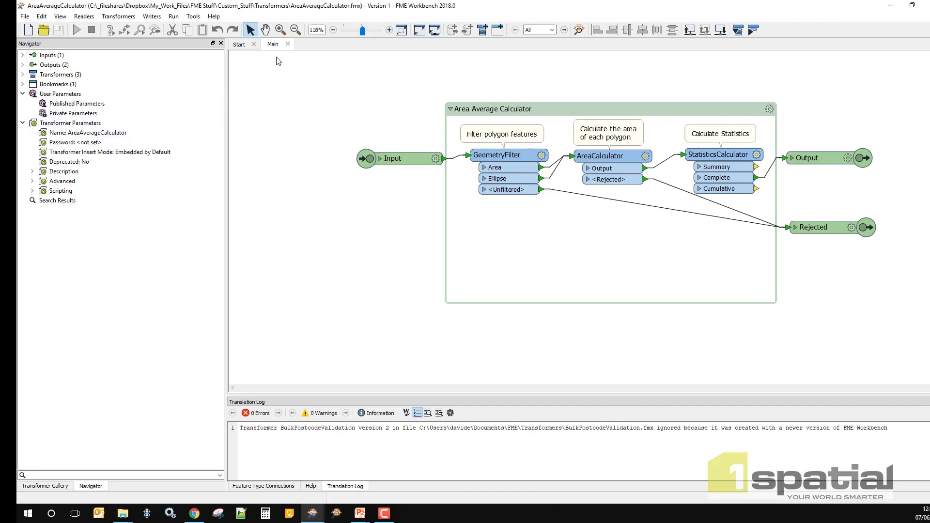
click(287, 43)
text(creta)
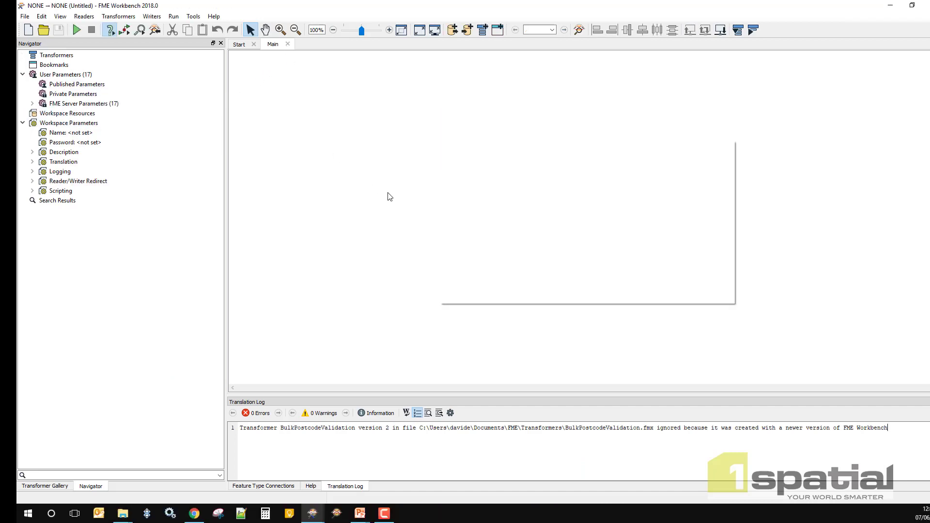
key(BackSpace)
key(BackSpace)
key(Return)
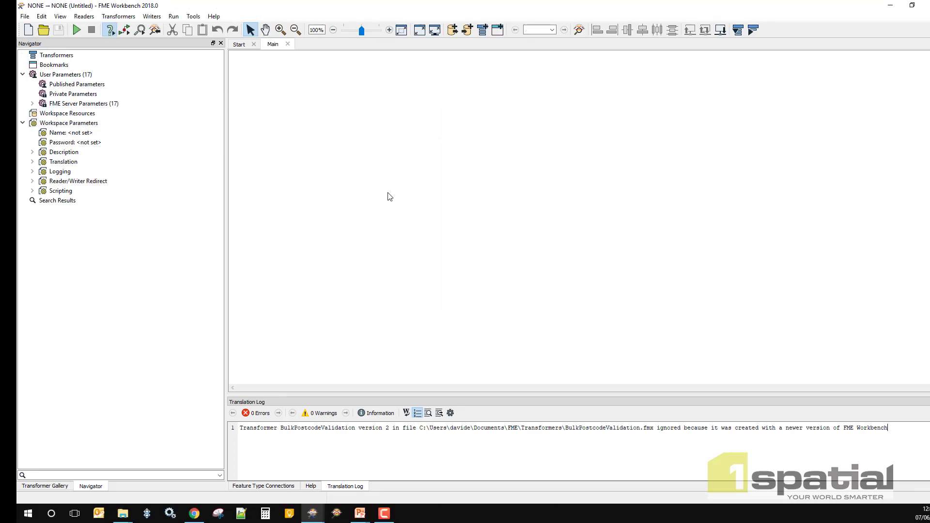
Add an FMEHubAPIConnector connected to the Creator, and a Sorter connected to its Output port
text(fmehub)
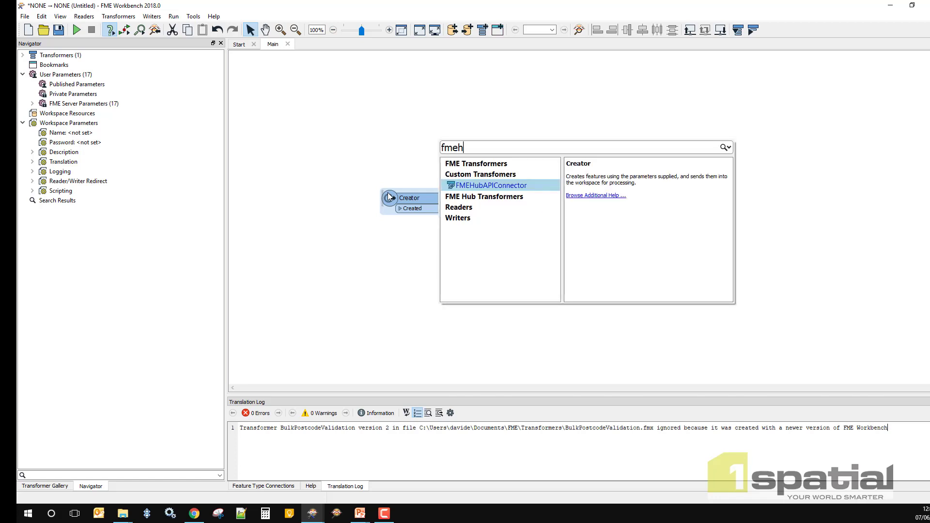
key(Return)
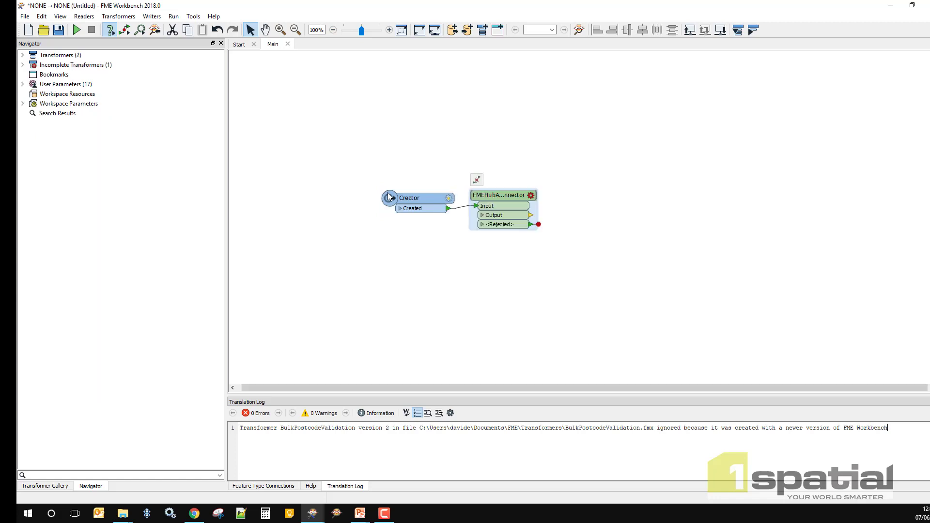
text(sorter)
key(Return)
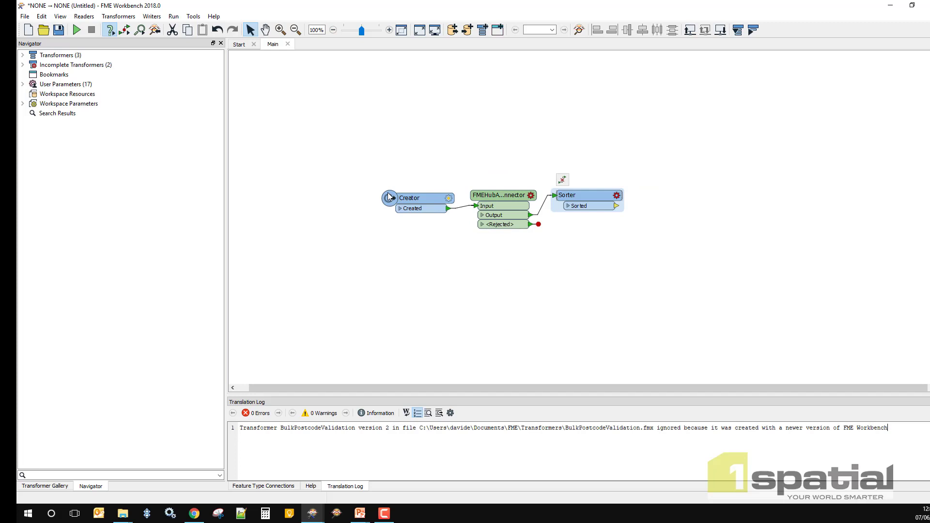
Add an Inspector connected to the Sorter's Sorted port
text(inse)
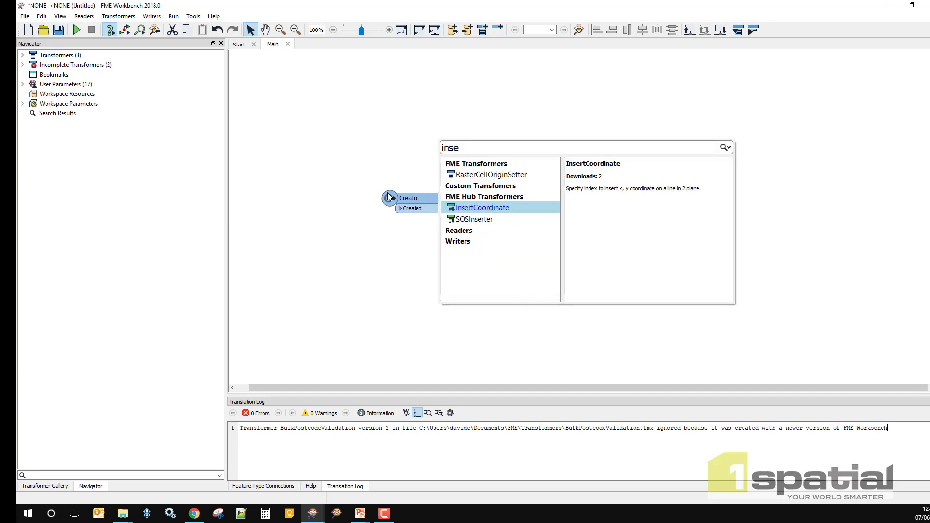
key(BackSpace)
text(pe)
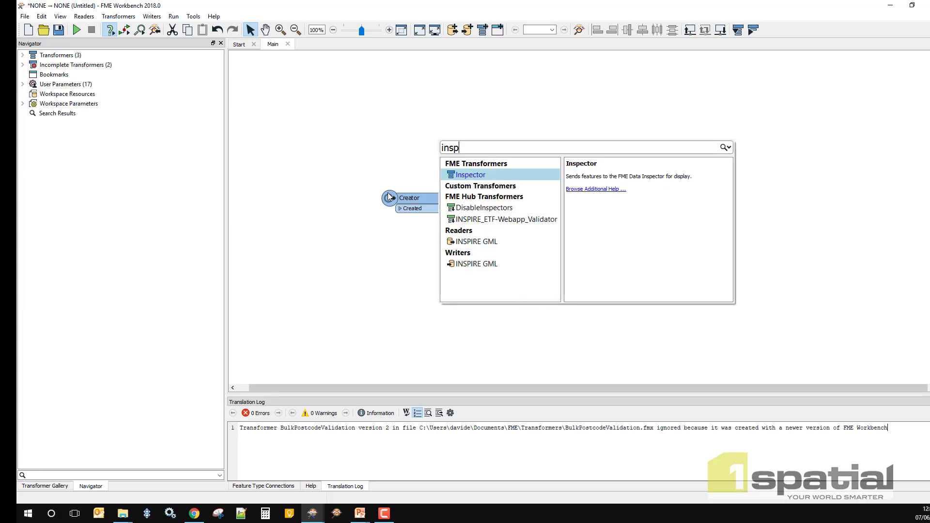
key(Return)
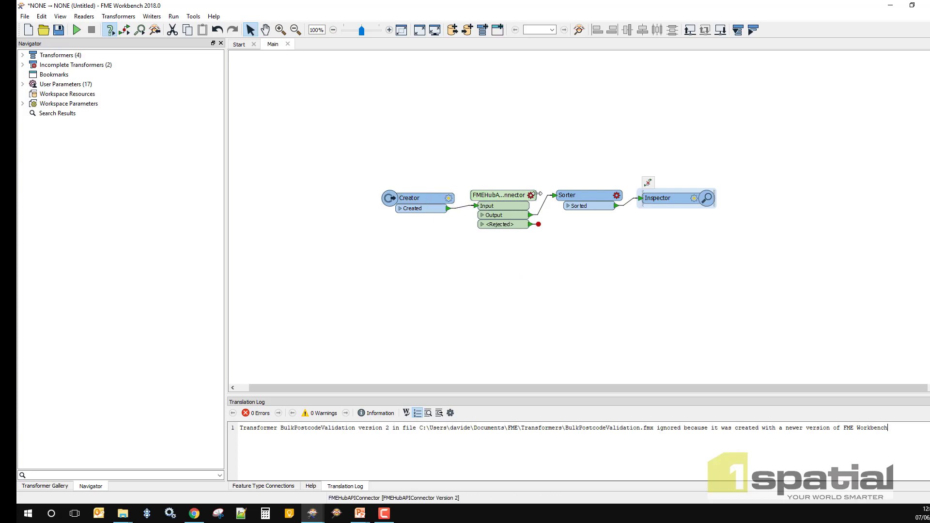
Set the FMEHubAPIConnector's FME Hub Content Type to Transformers
click(534, 193)
click(535, 195)
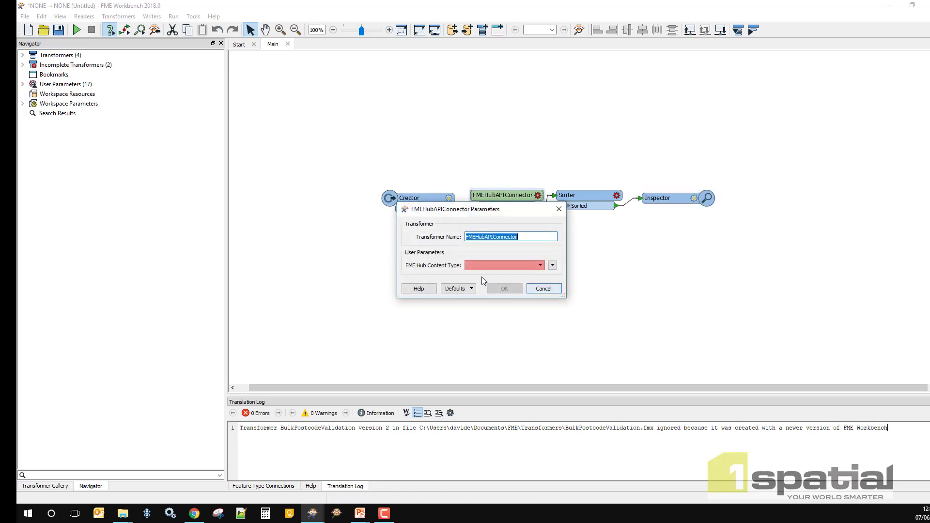
click(484, 265)
click(481, 292)
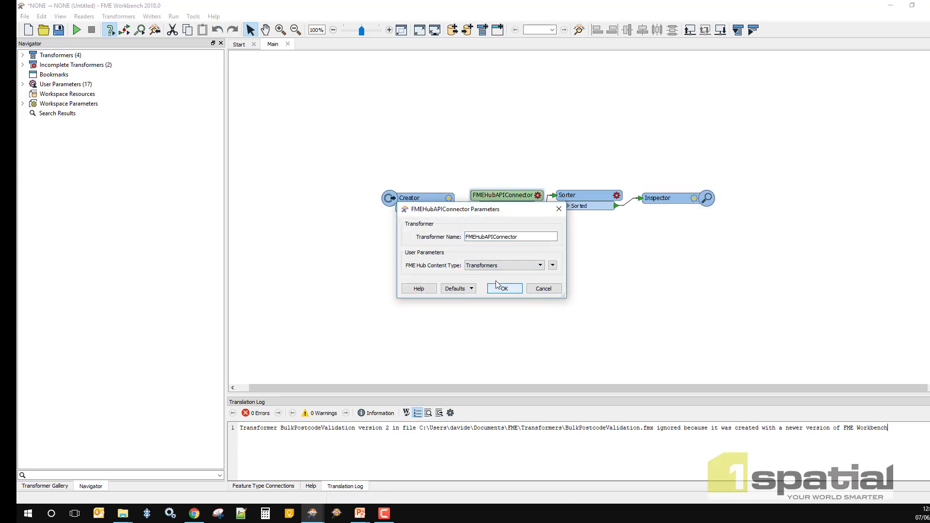
click(503, 289)
Configure the Sorter to sort by download_count, numeric, in descending order
click(616, 195)
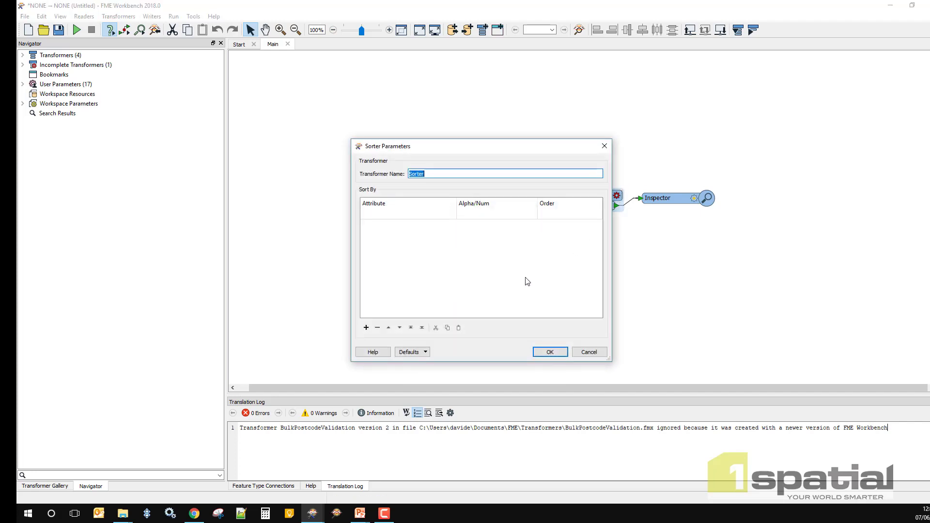
click(440, 217)
click(430, 213)
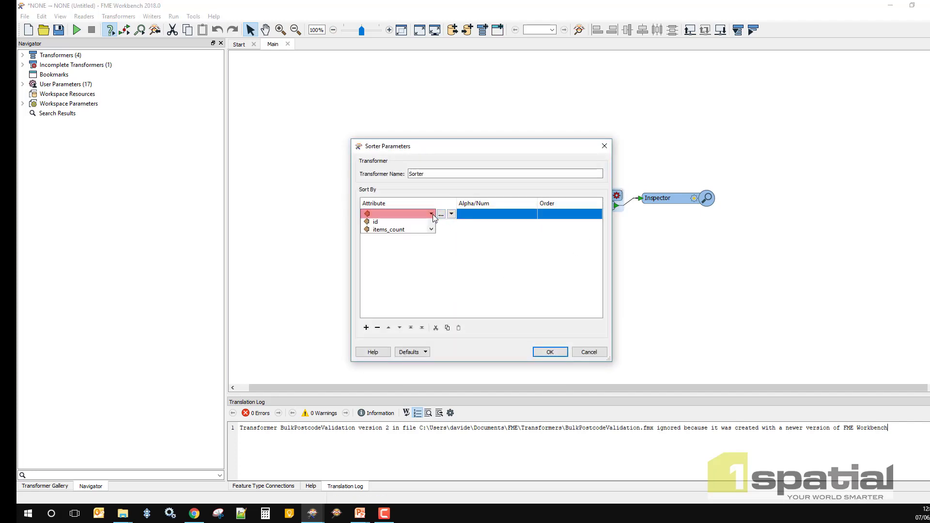
scroll(429, 244, up, 5)
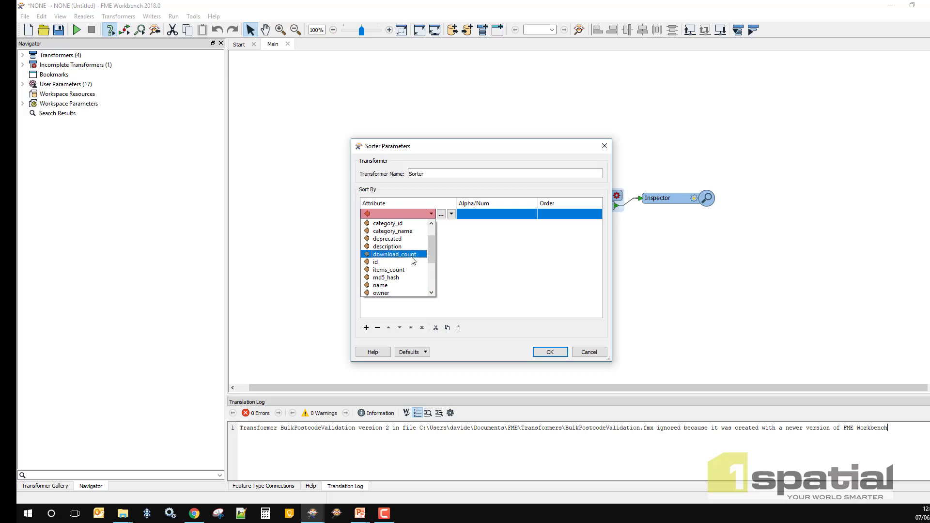
click(395, 254)
click(469, 218)
click(473, 215)
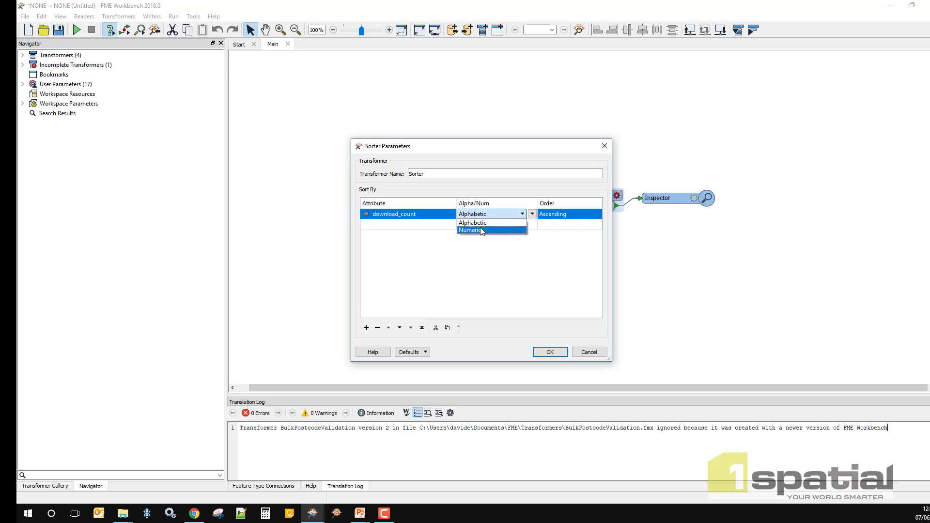
click(482, 230)
click(539, 214)
click(552, 214)
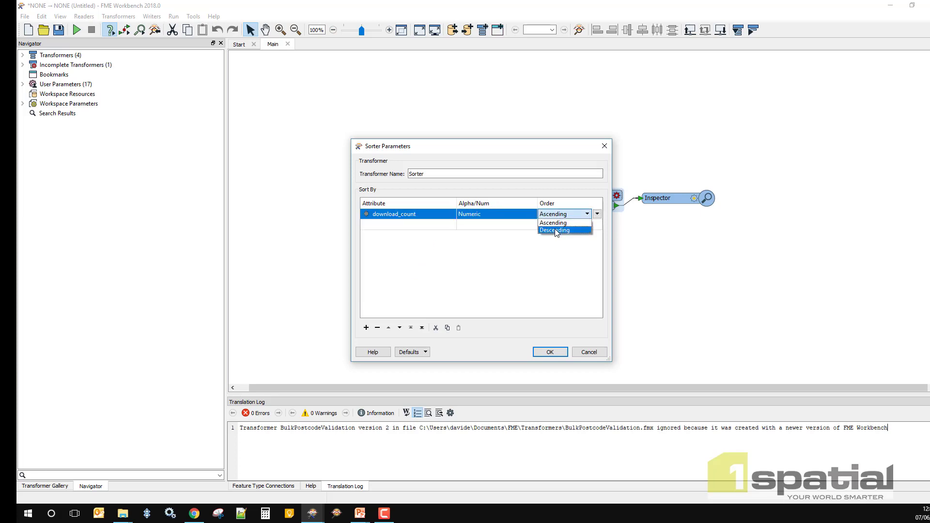
click(557, 231)
click(549, 352)
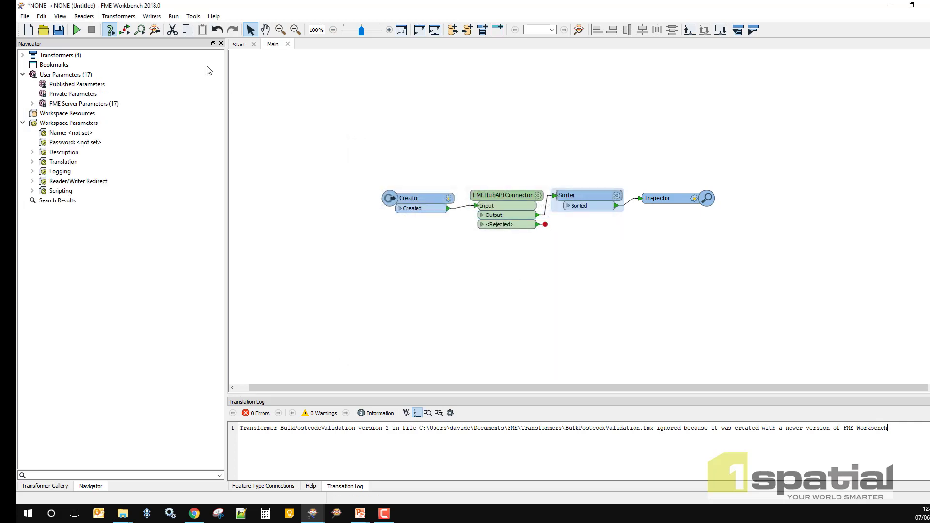
Run the workspace and widen the name column of the results table in FME Data Inspector
click(76, 29)
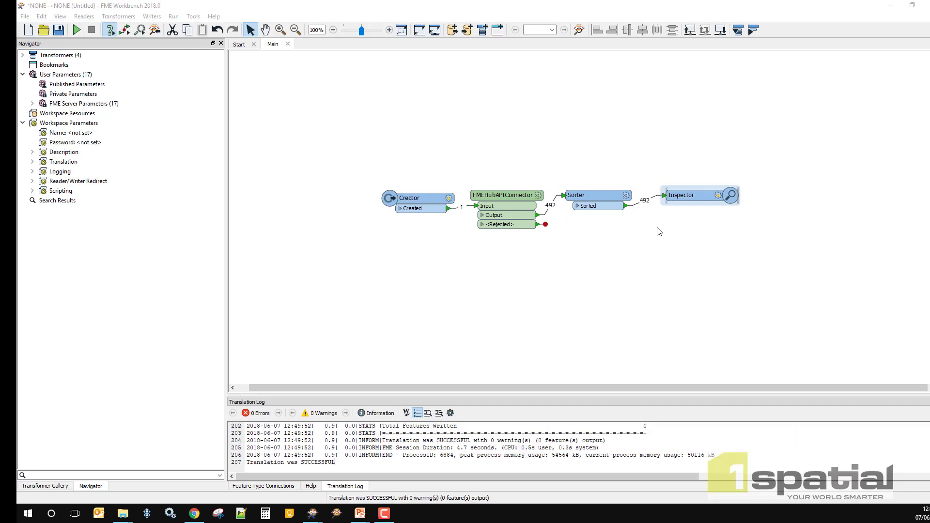
scroll(578, 230, up, 3)
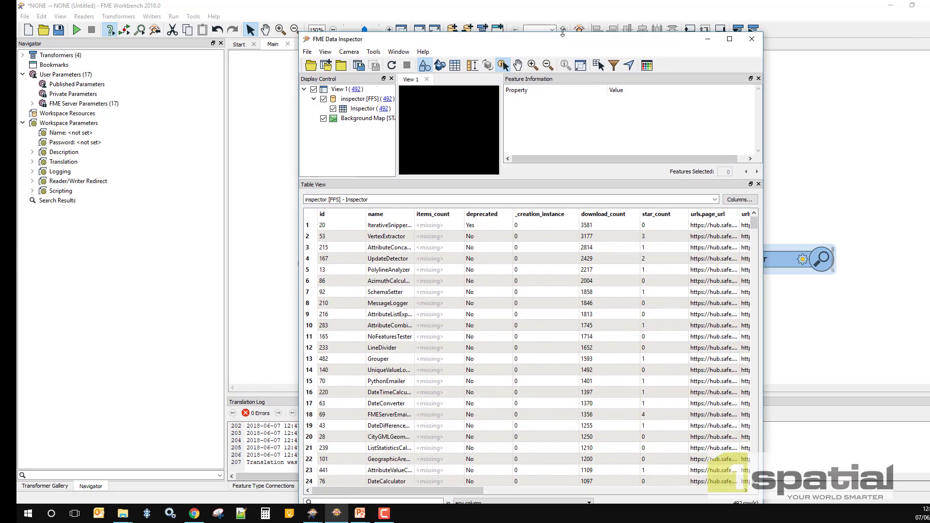
mouse_move(561, 35)
mouse_down()
mouse_move(564, 88)
mouse_move(565, 50)
mouse_up()
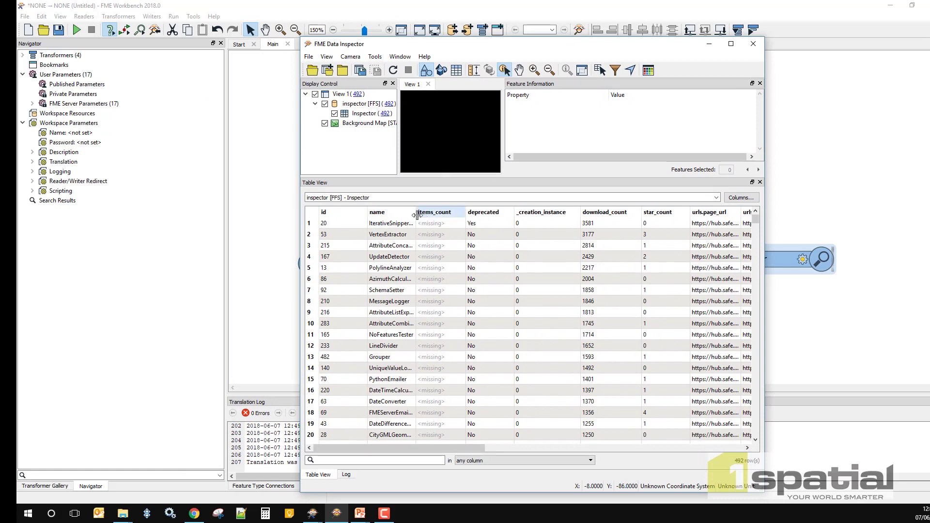
drag(417, 213, 494, 213)
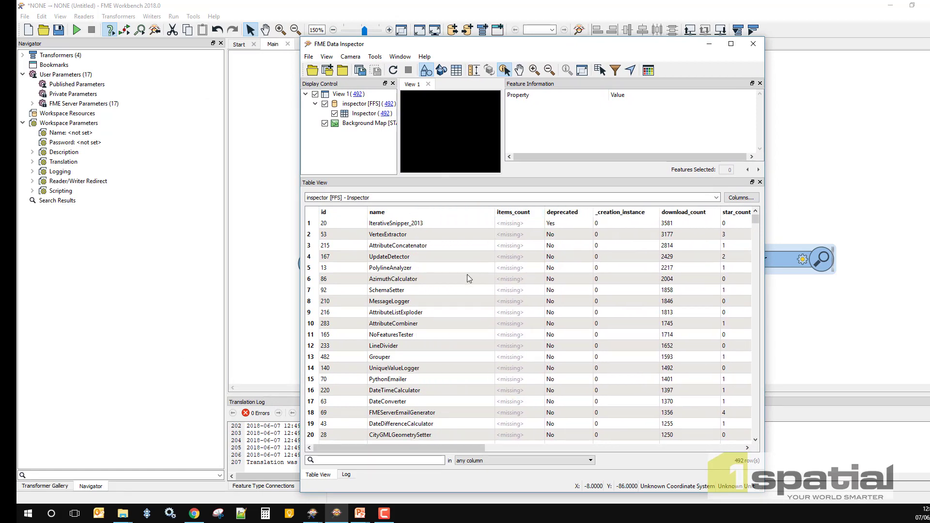
Examine the IterativeSnipper_2013, VertexExtractor and MessageLogger records in the results table, and minimise Data Inspector and Workbench
click(400, 226)
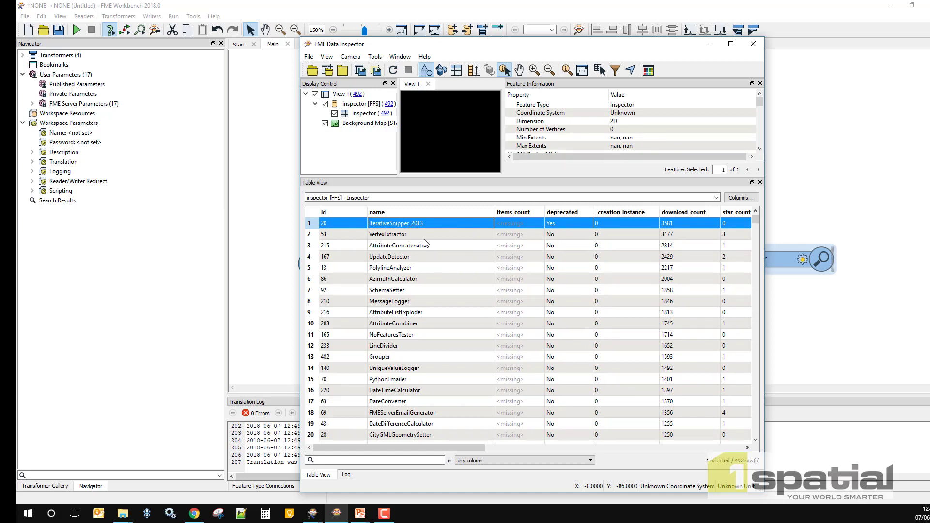
click(403, 235)
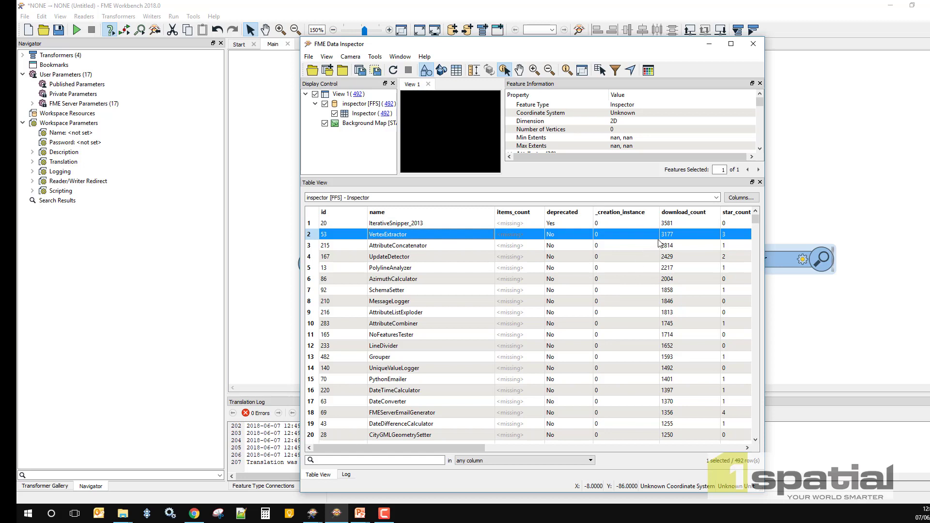
click(427, 302)
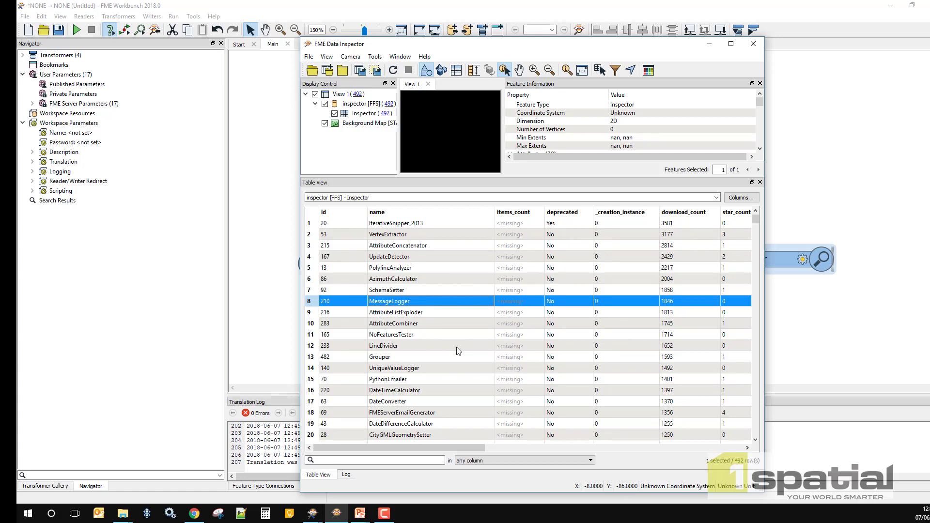
click(709, 43)
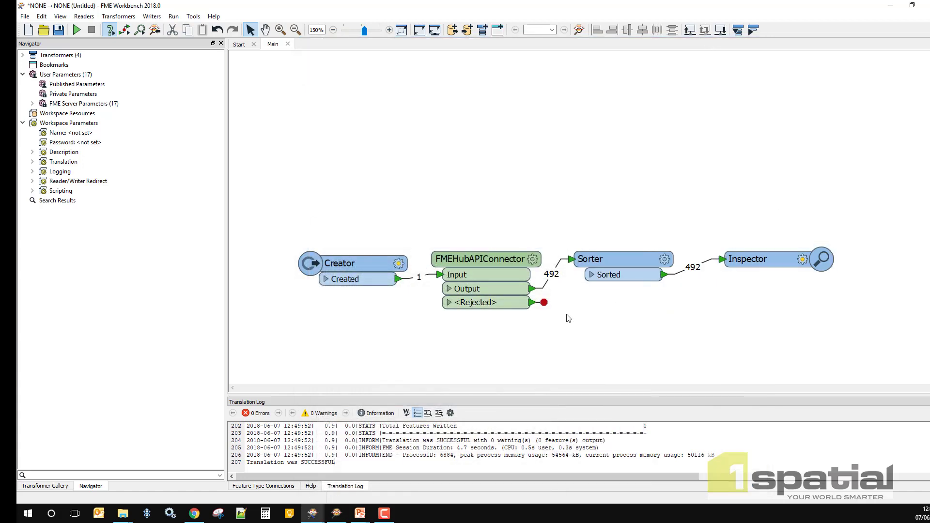
click(890, 7)
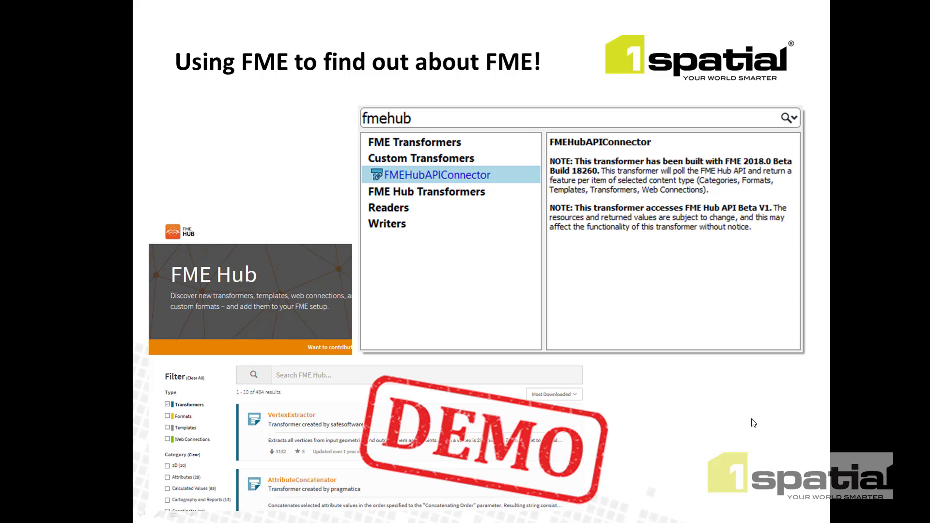
click(753, 423)
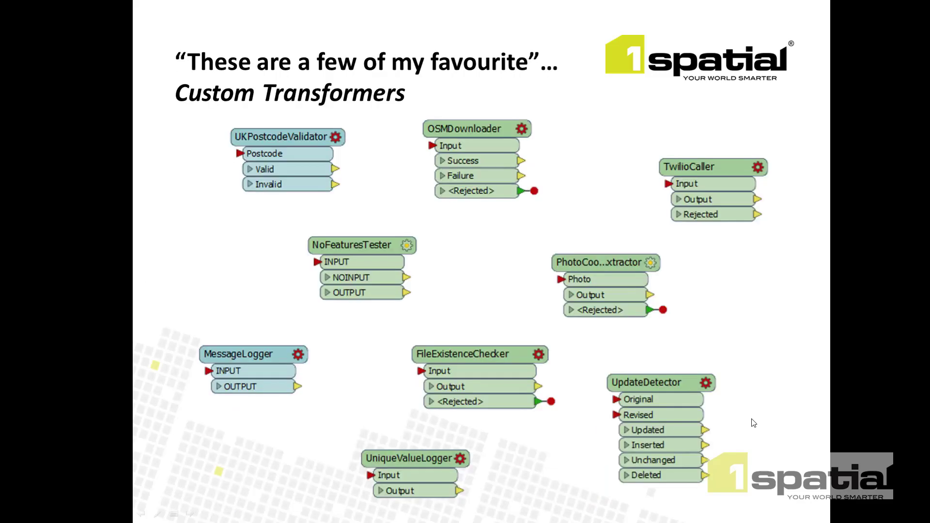